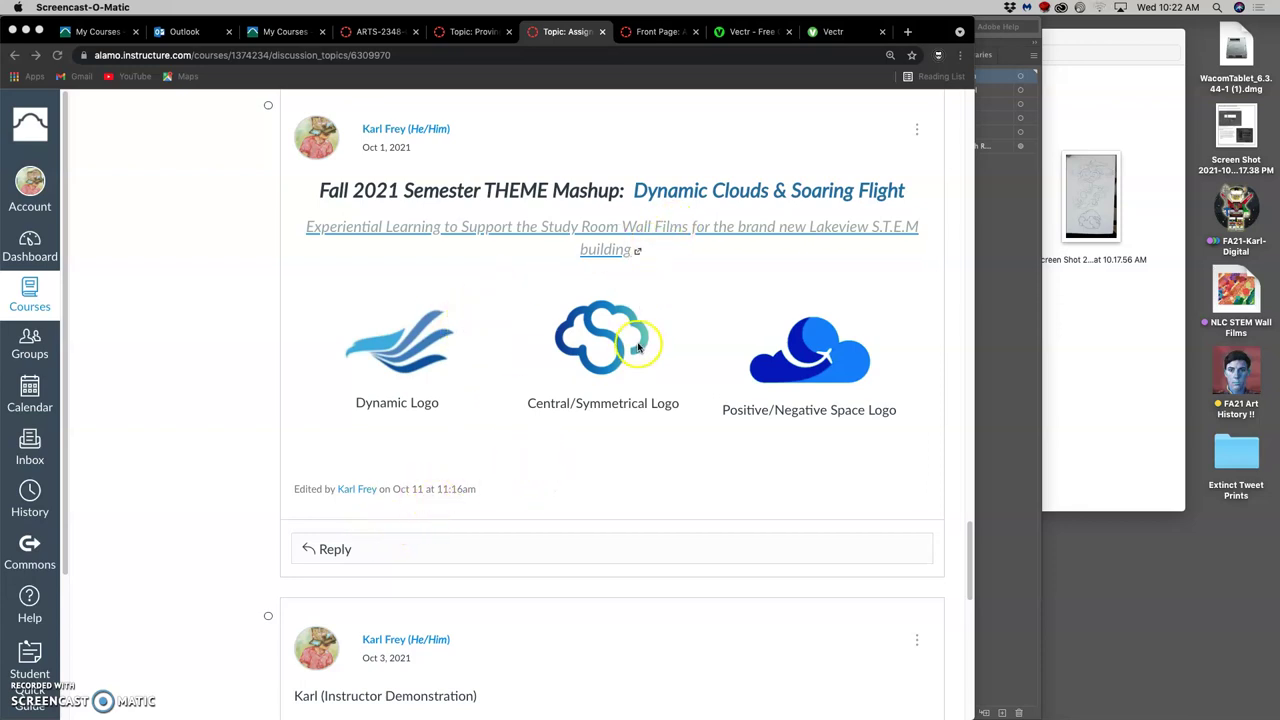
# Scroll down the Canvas discussion post to the sheet of cloud-and-bird logo sketches.
pyautogui.scroll(-5, 640, 346)
pyautogui.scroll(-10, 638, 347)
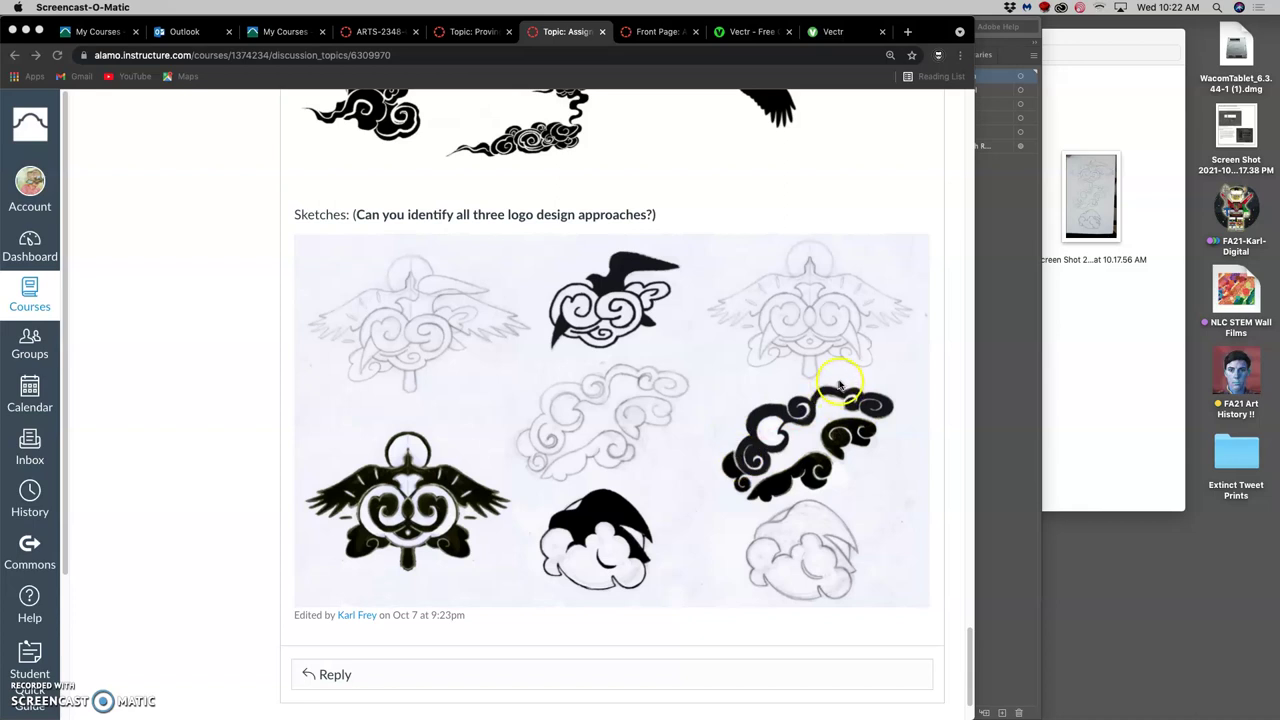
# In Illustrator, check the Sketch layer by toggling its visibility and outline view, then restore preview.
pyautogui.click(1038, 68)
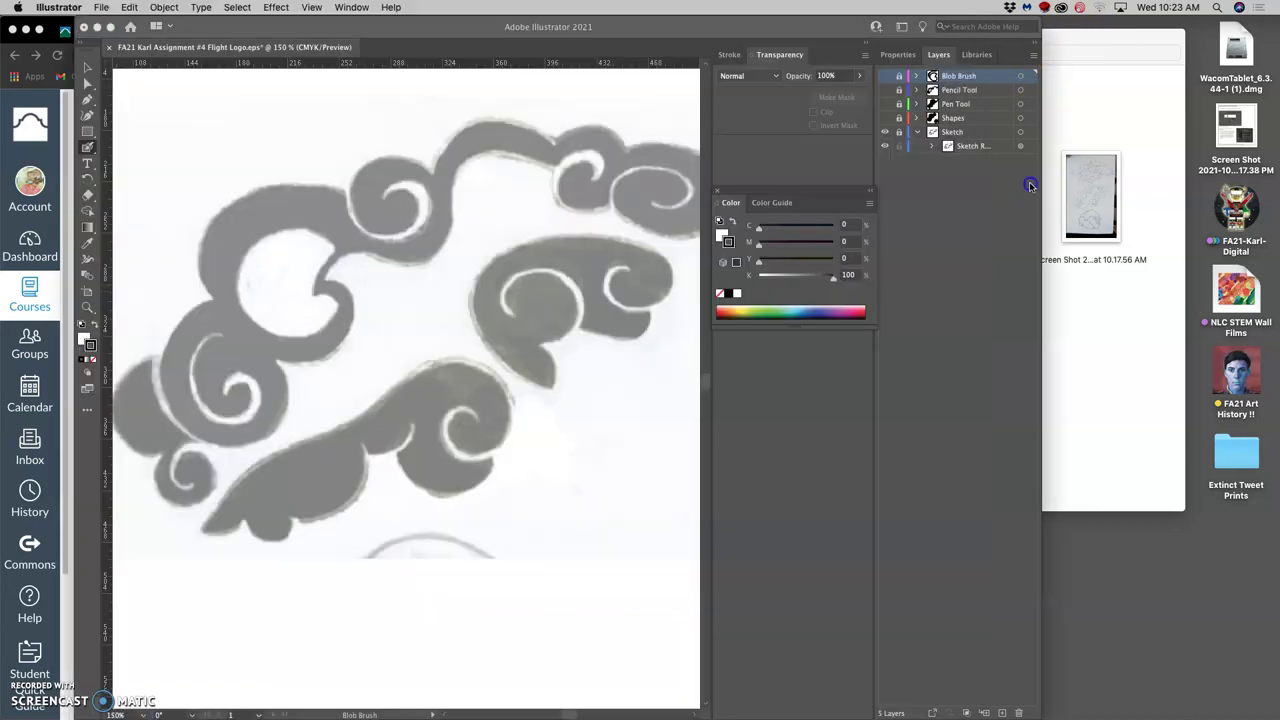
pyautogui.click(884, 132)
pyautogui.press('super+y')
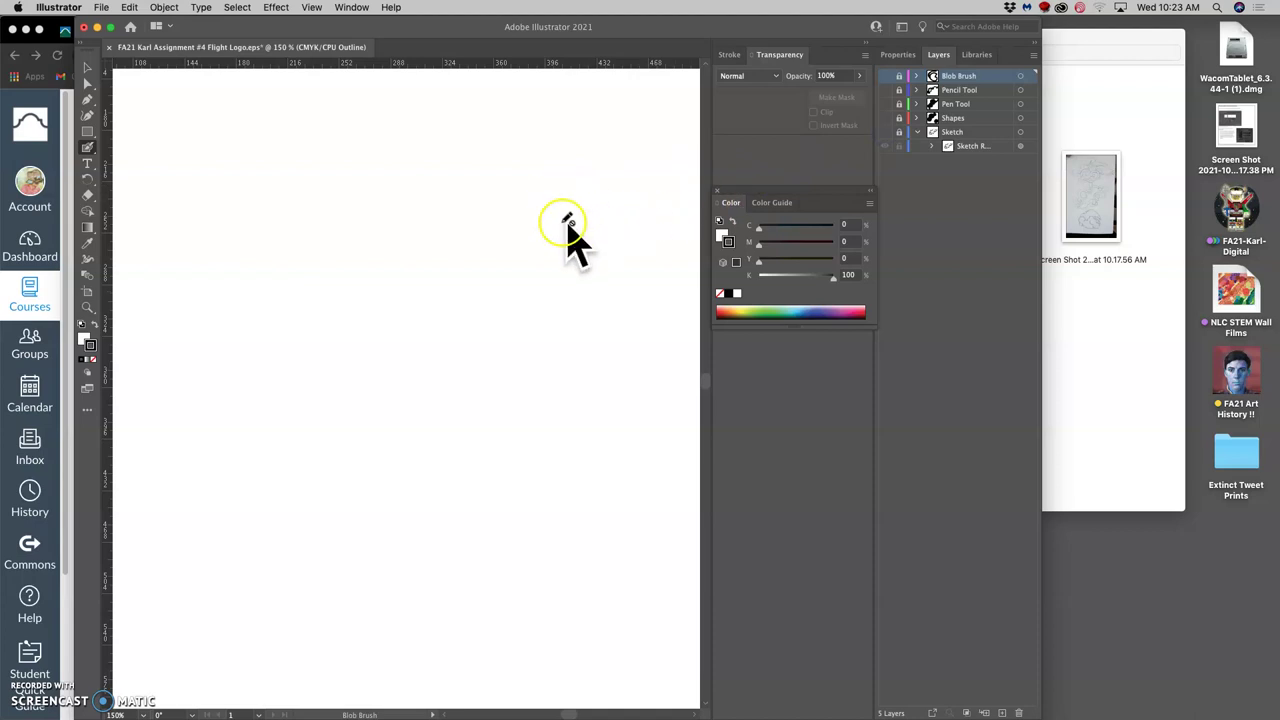
pyautogui.click(885, 132)
pyautogui.press('super+y')
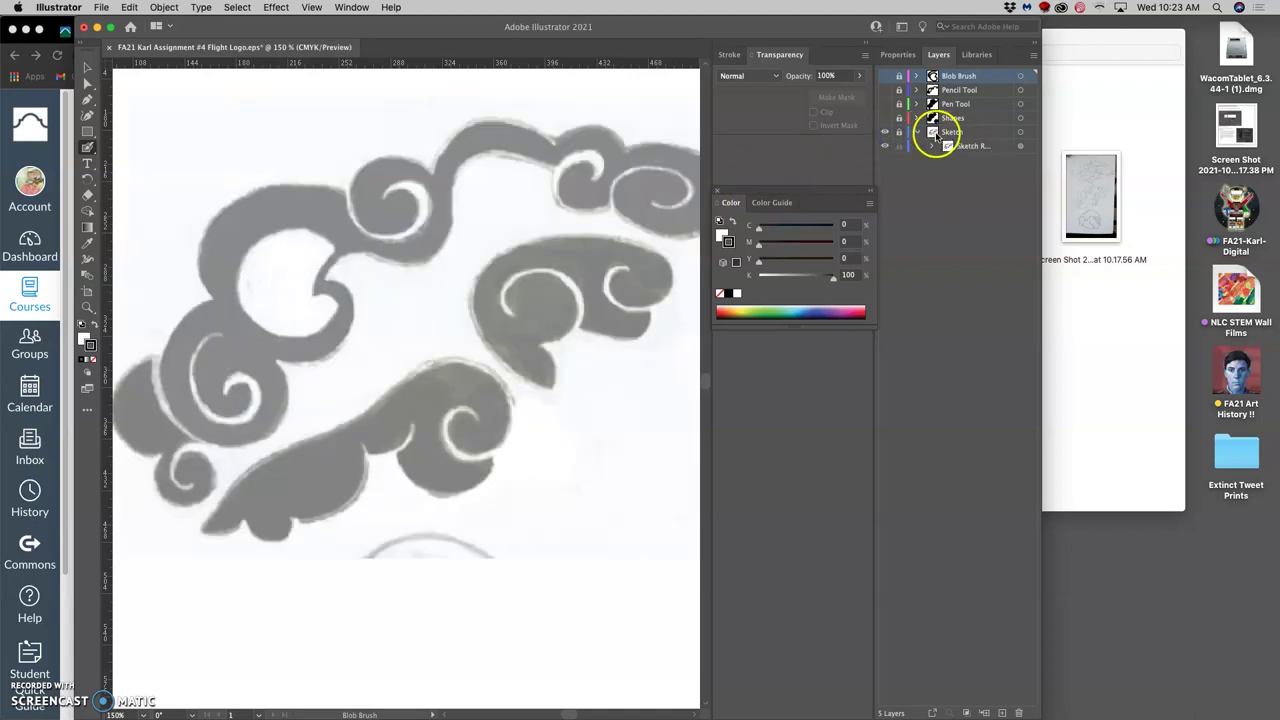
pyautogui.click(795, 58)
pyautogui.click(435, 38)
pyautogui.click(364, 8)
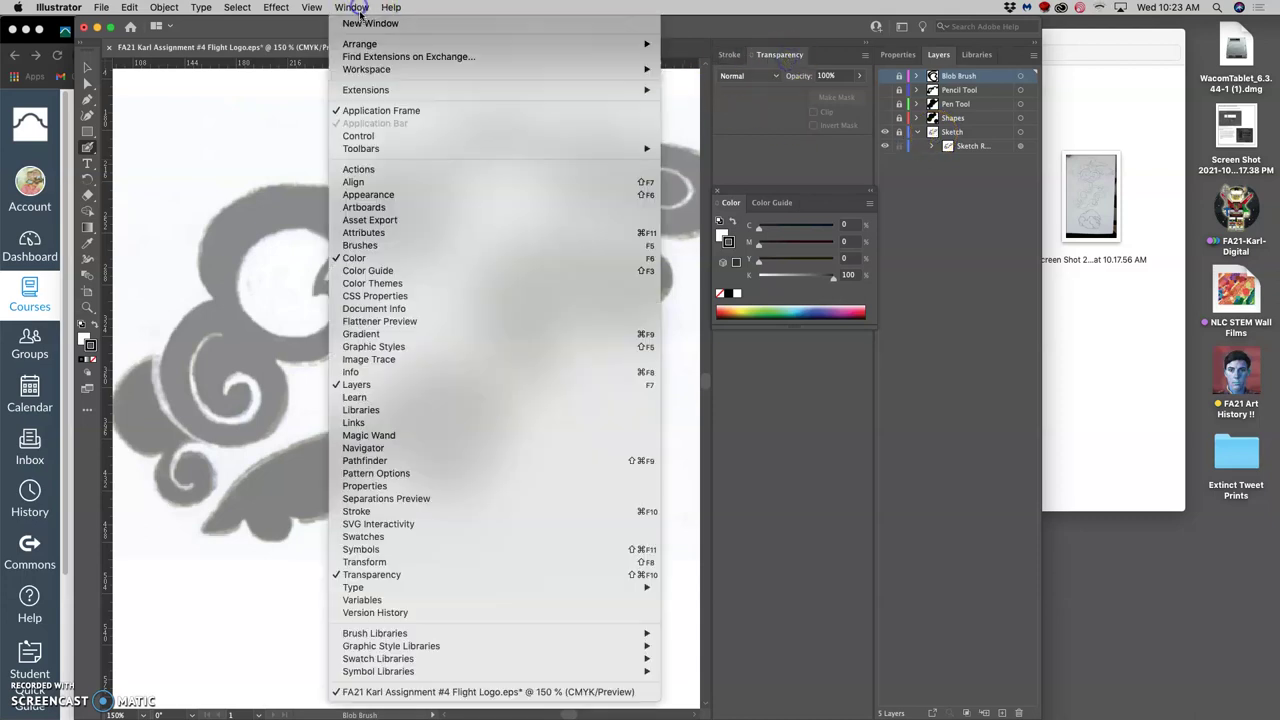
pyautogui.click(902, 131)
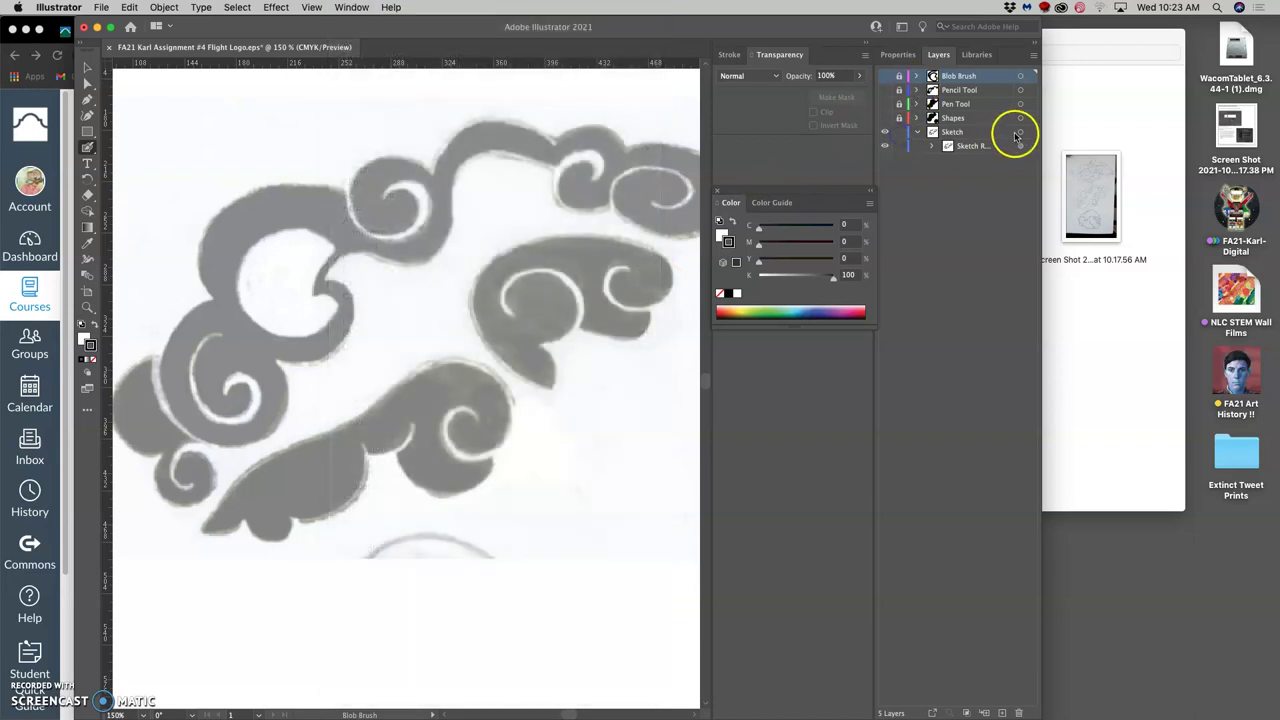
# Select the cloud sketch image sublayer and set its opacity to 50%.
pyautogui.click(1019, 133)
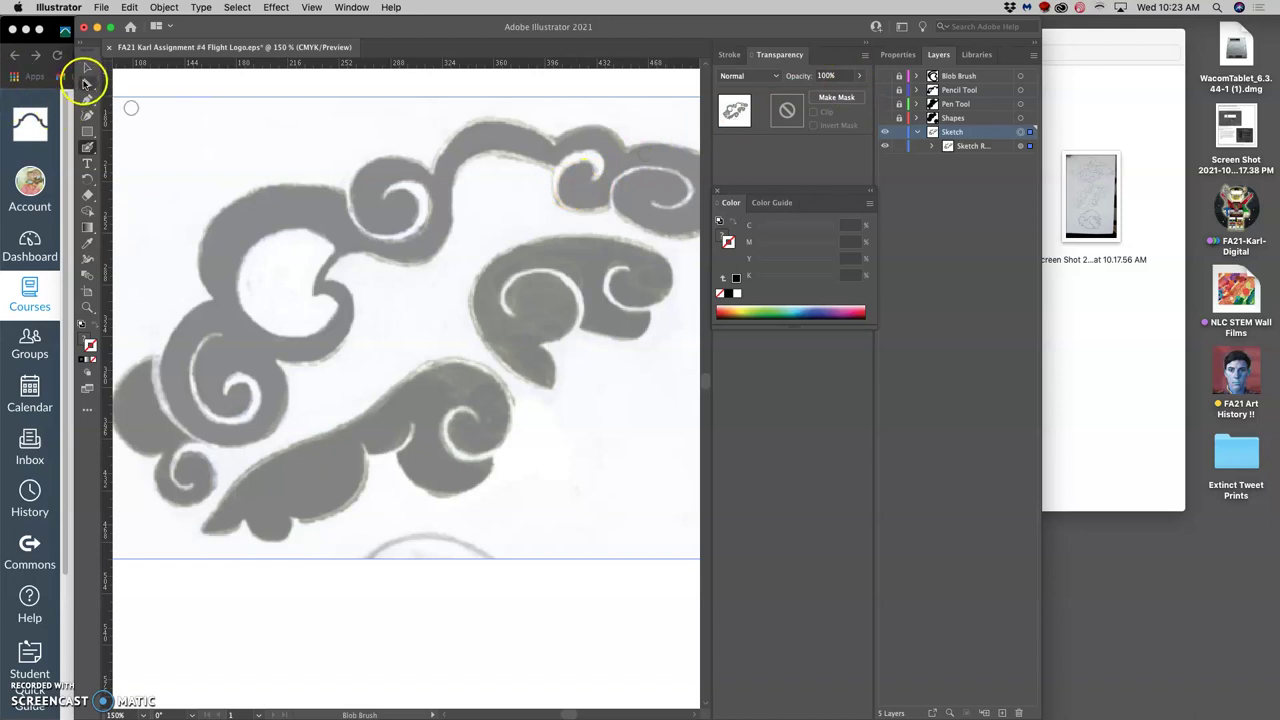
pyautogui.click(86, 84)
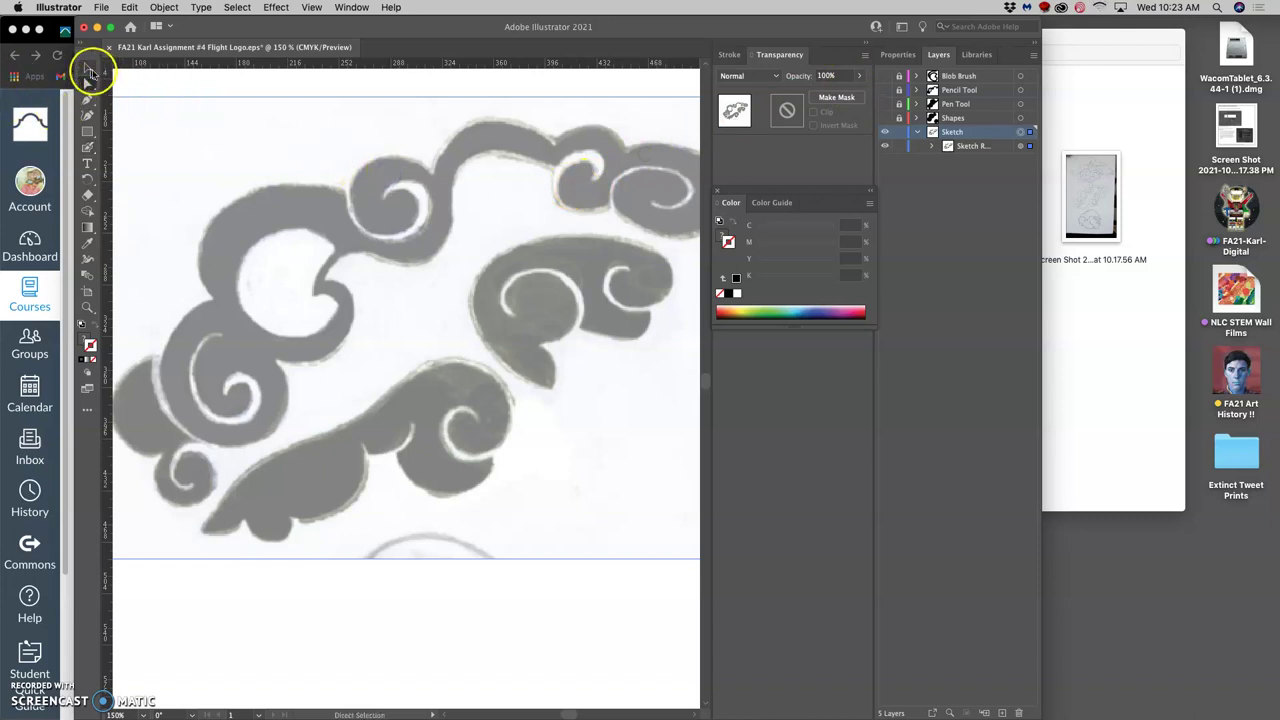
pyautogui.click(87, 67)
pyautogui.click(998, 148)
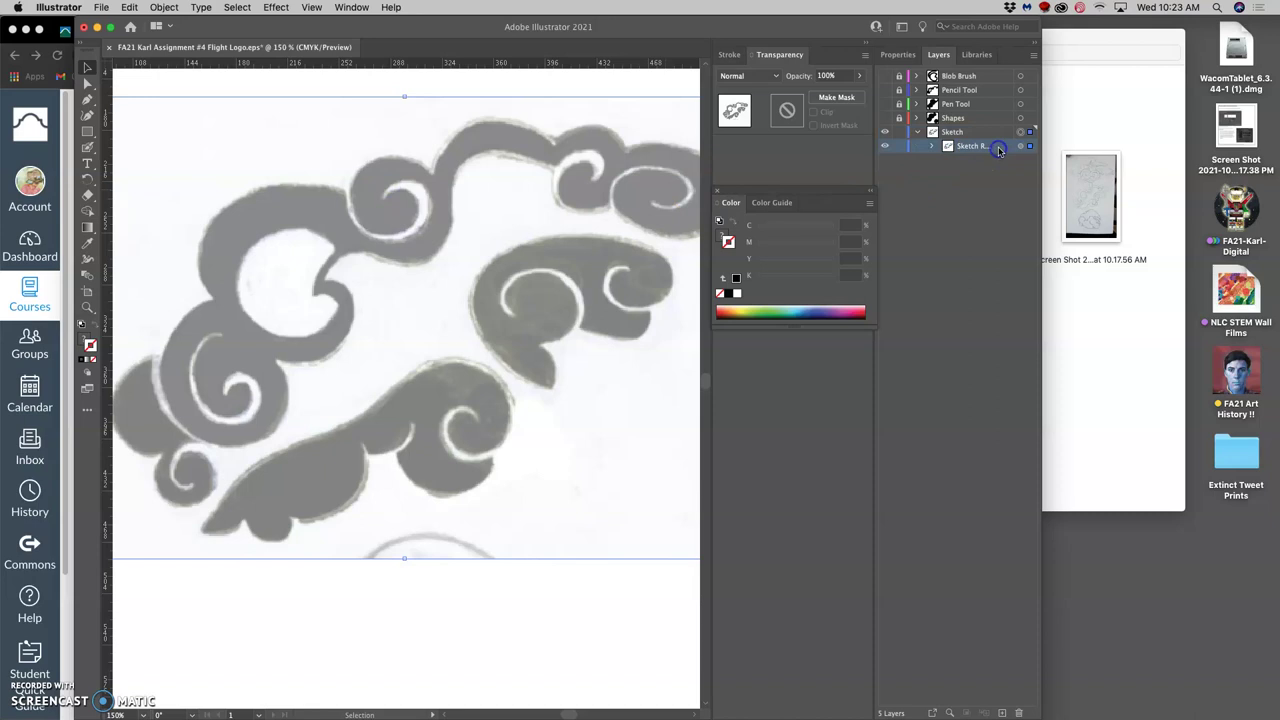
pyautogui.click(886, 148)
pyautogui.click(886, 148)
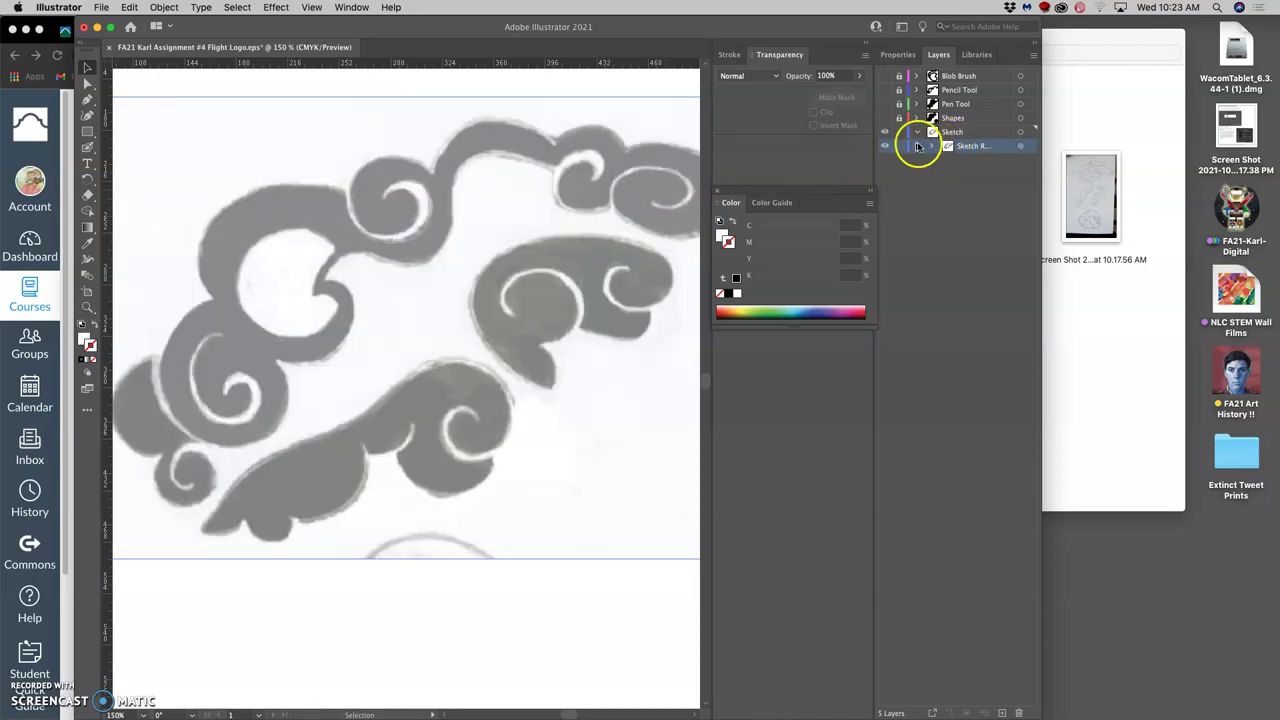
pyautogui.click(860, 77)
pyautogui.click(1020, 146)
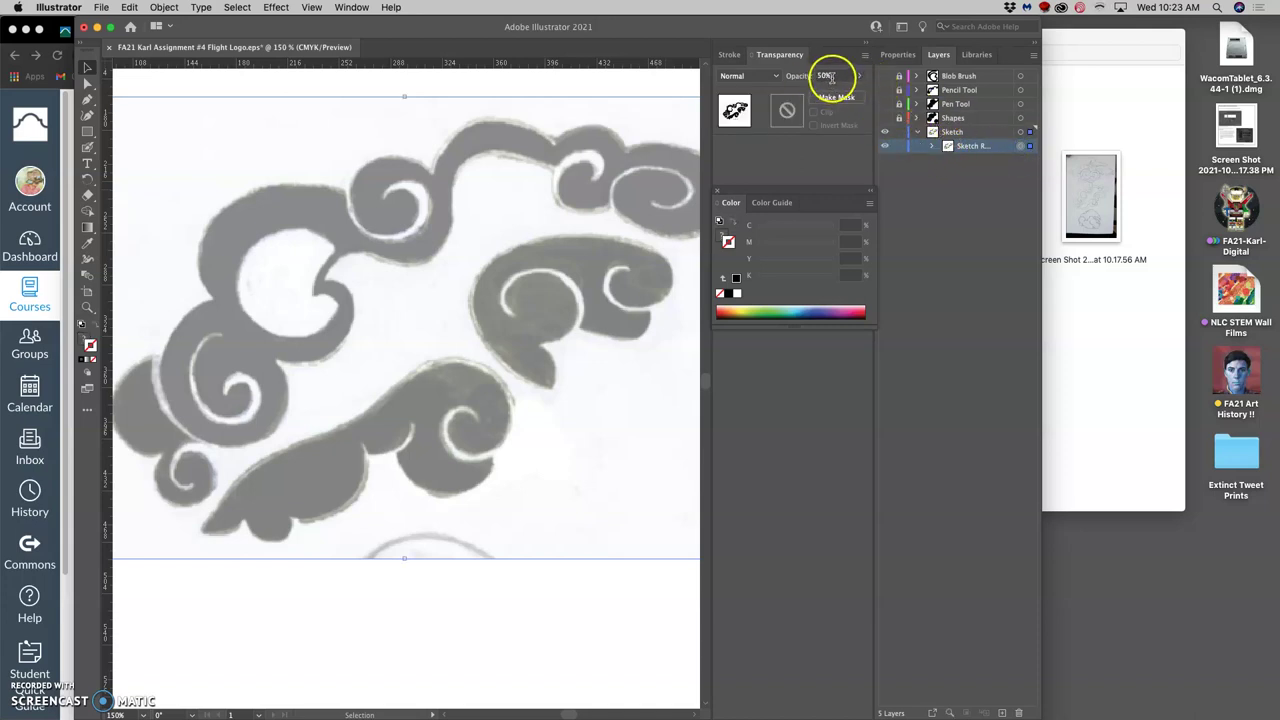
pyautogui.click(826, 77)
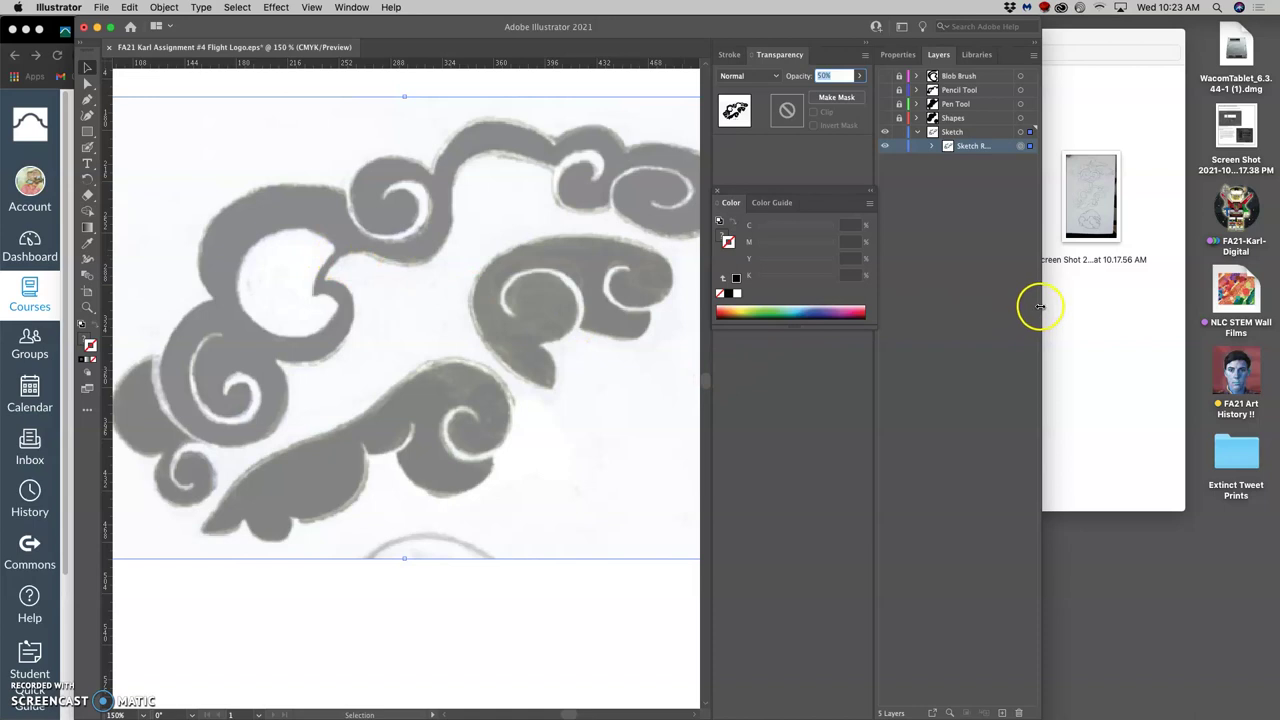
# Widen the window and dock the Color panel below the Transparency panel.
pyautogui.moveTo(1040, 306); pyautogui.dragTo(1152, 299)
pyautogui.moveTo(798, 193); pyautogui.dragTo(906, 249)
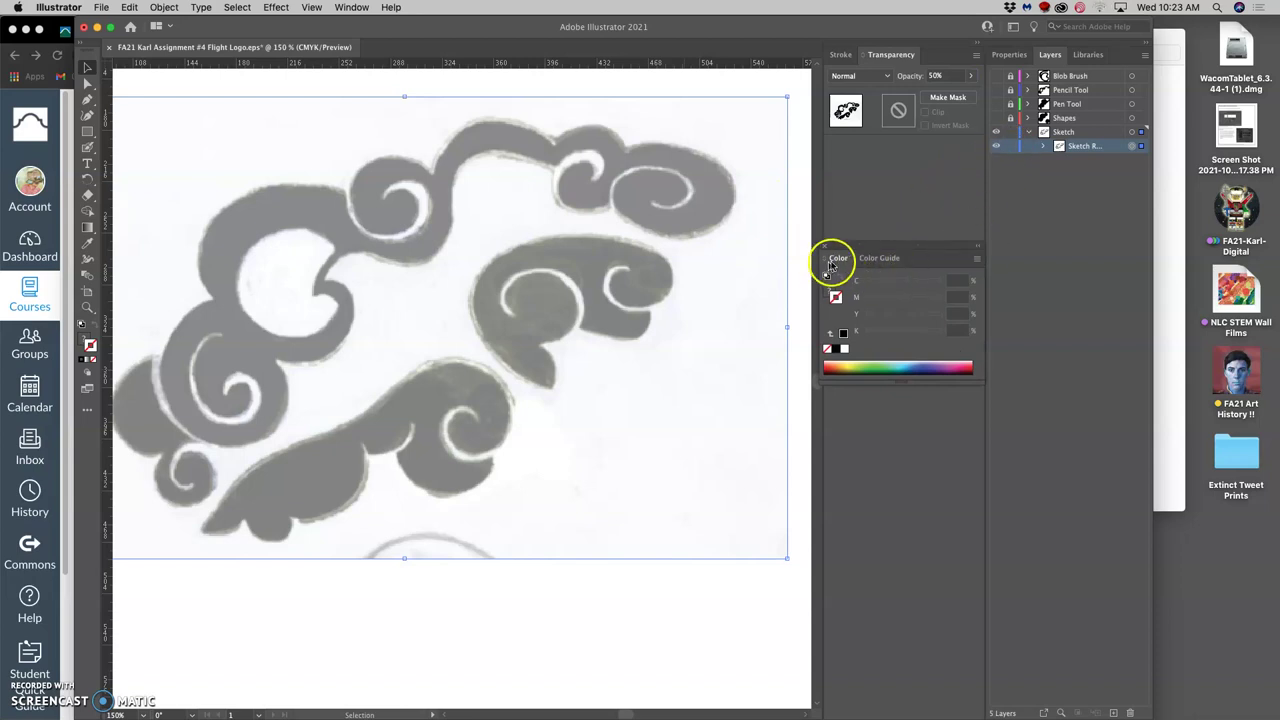
pyautogui.moveTo(847, 259); pyautogui.dragTo(829, 251)
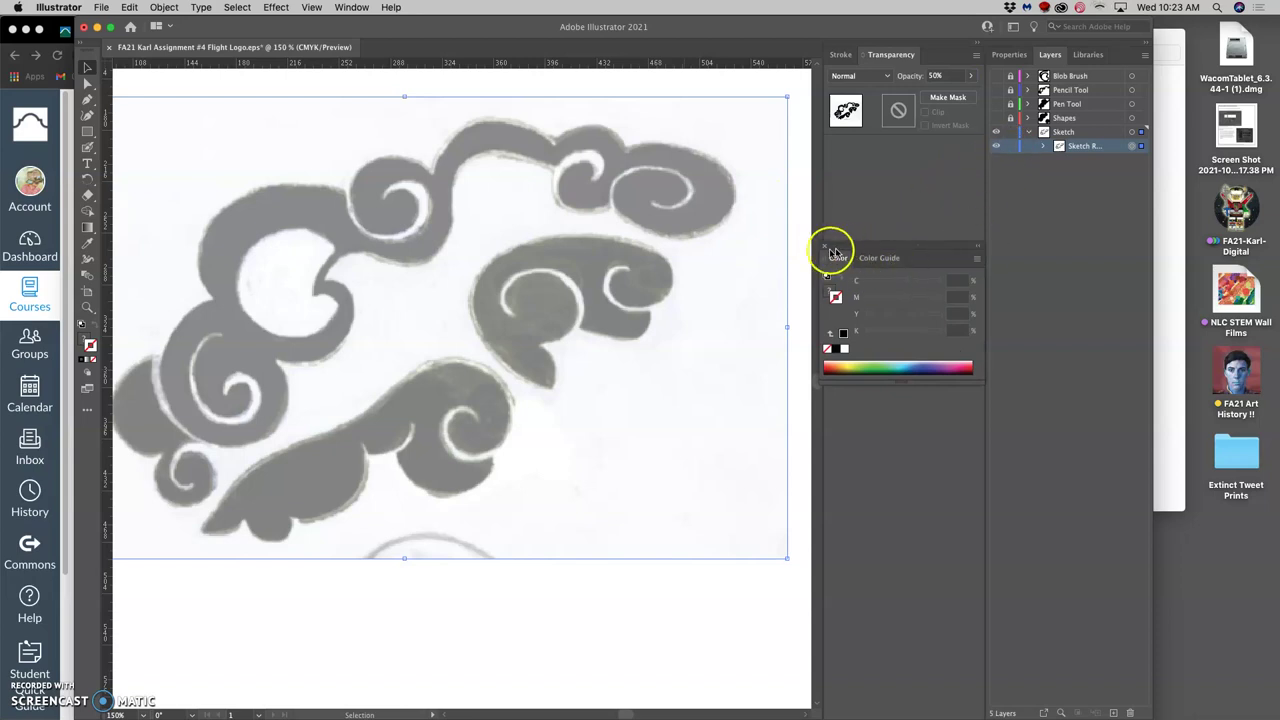
pyautogui.click(352, 7)
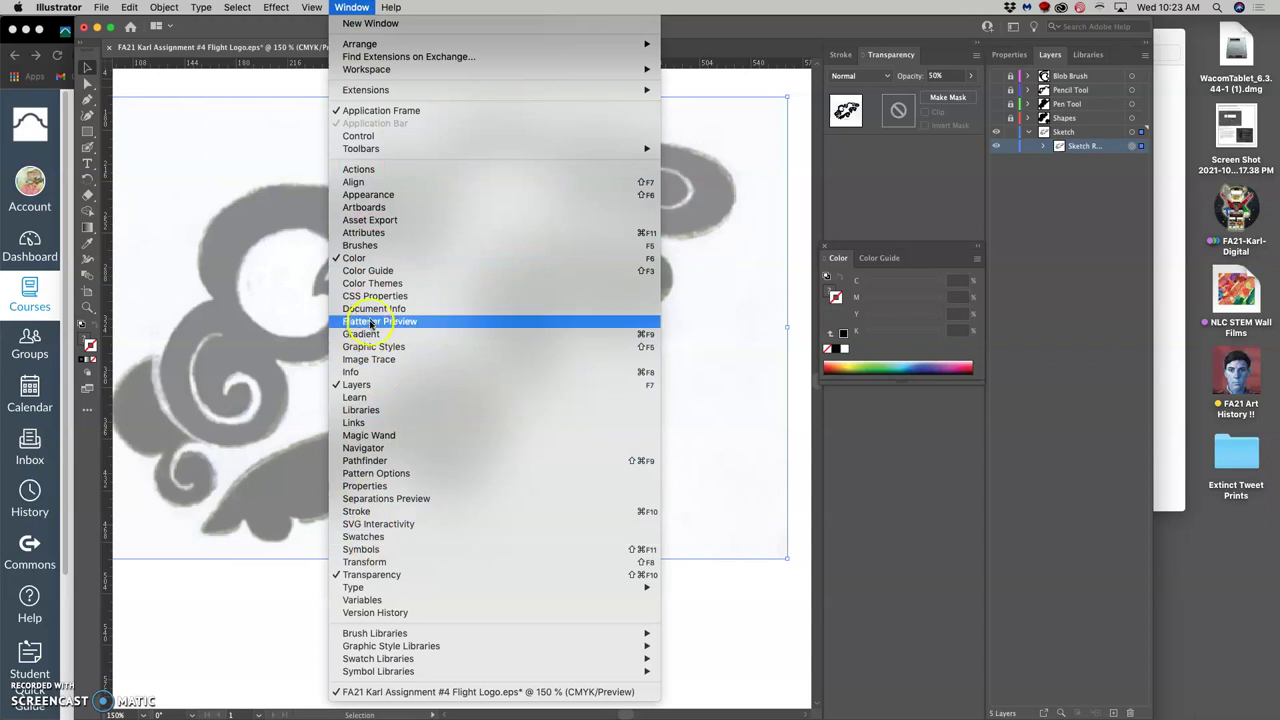
pyautogui.click(932, 180)
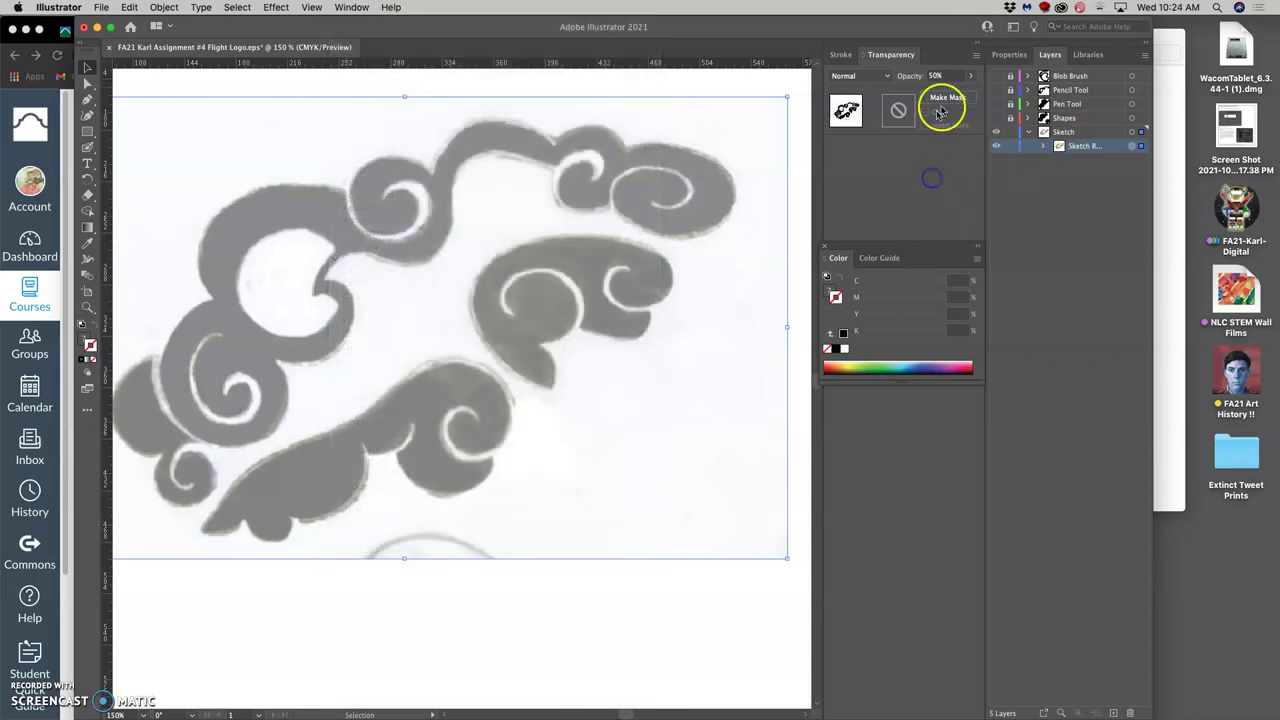
# Lock the Sketch layer and make the Shapes layer's black ellipses visible.
pyautogui.click(1010, 135)
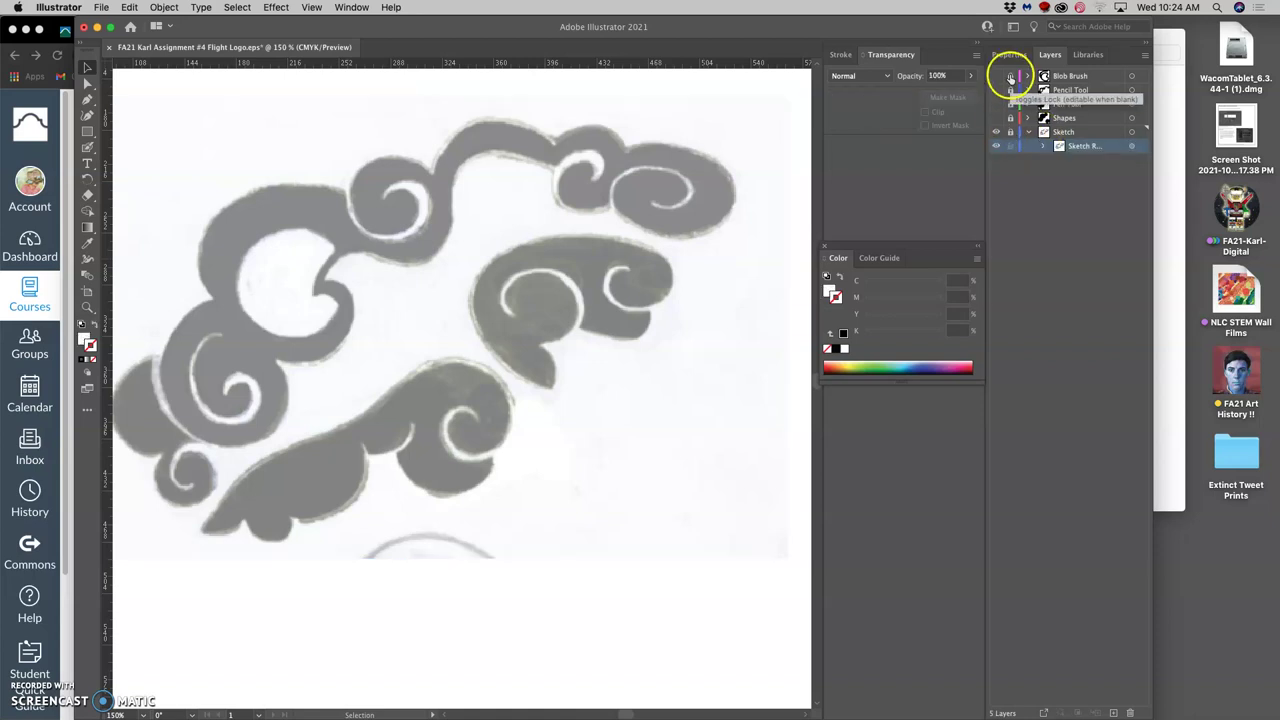
pyautogui.click(996, 135)
pyautogui.click(996, 135)
pyautogui.click(1009, 119)
pyautogui.click(996, 119)
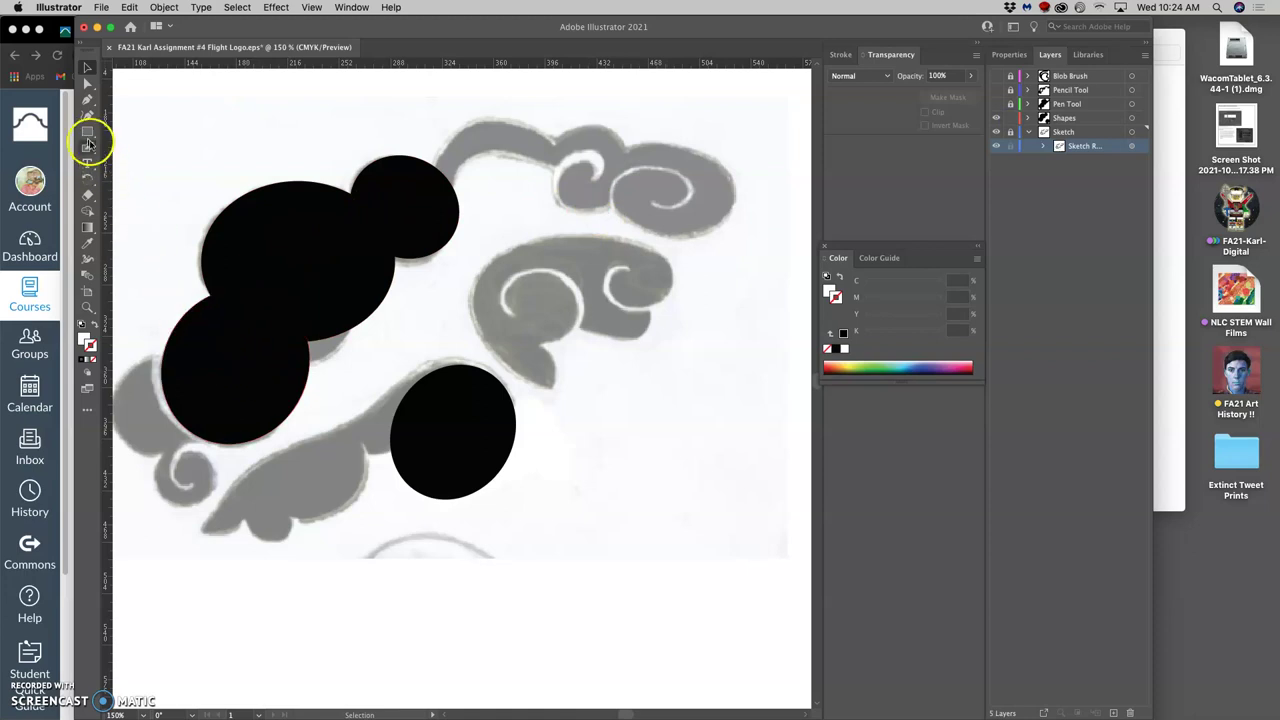
# On the Shapes layer, draw a black rectangle over the upper-right swirl and zoom in on it.
pyautogui.click(1131, 120)
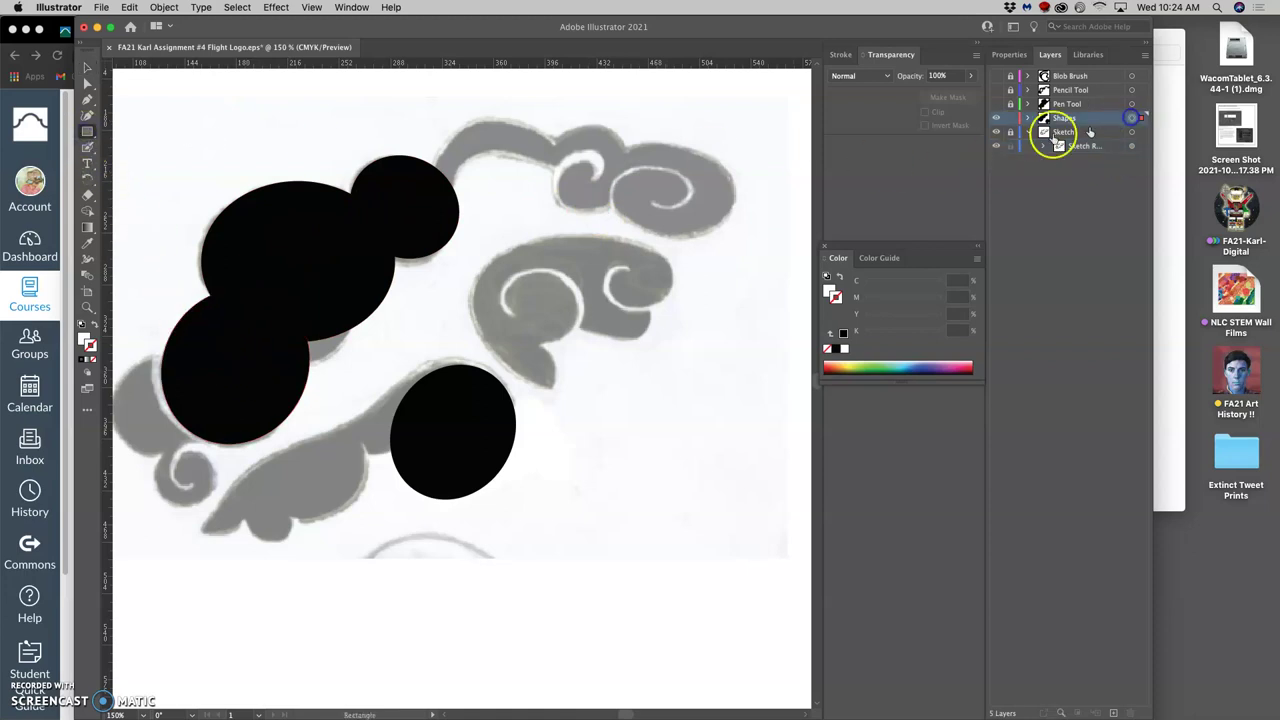
pyautogui.click(97, 130)
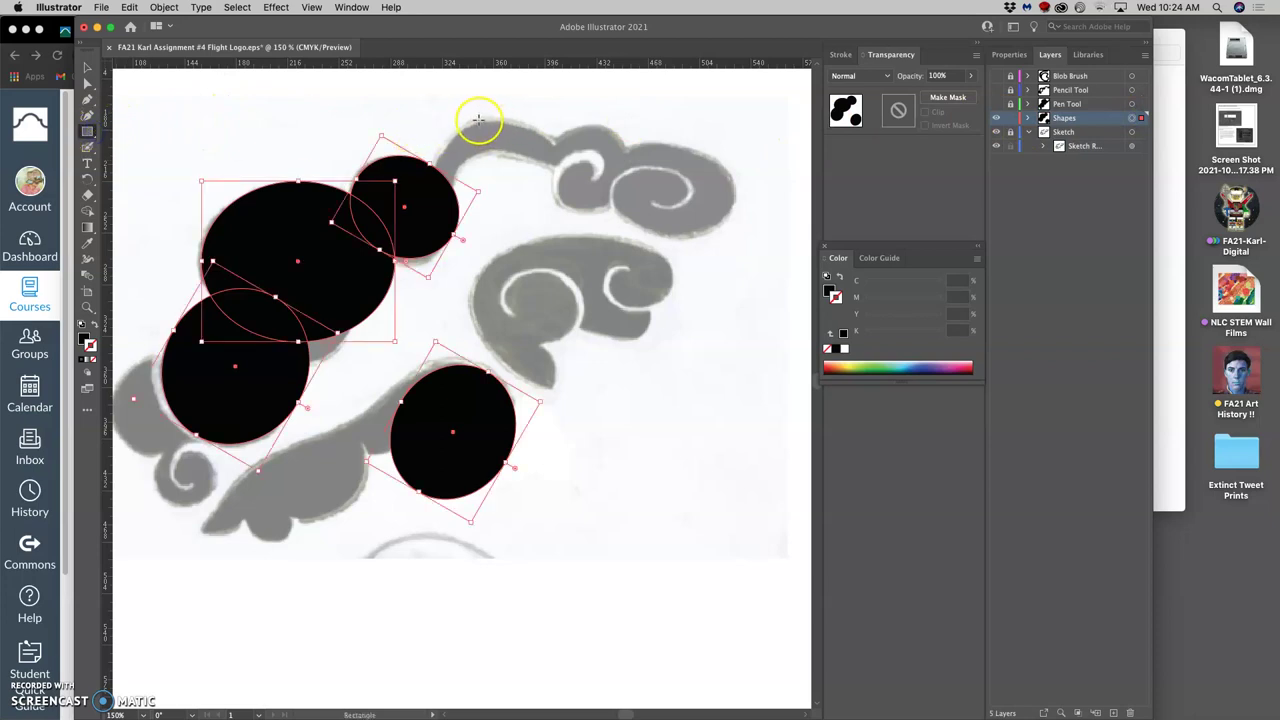
pyautogui.moveTo(613, 130); pyautogui.dragTo(742, 240)
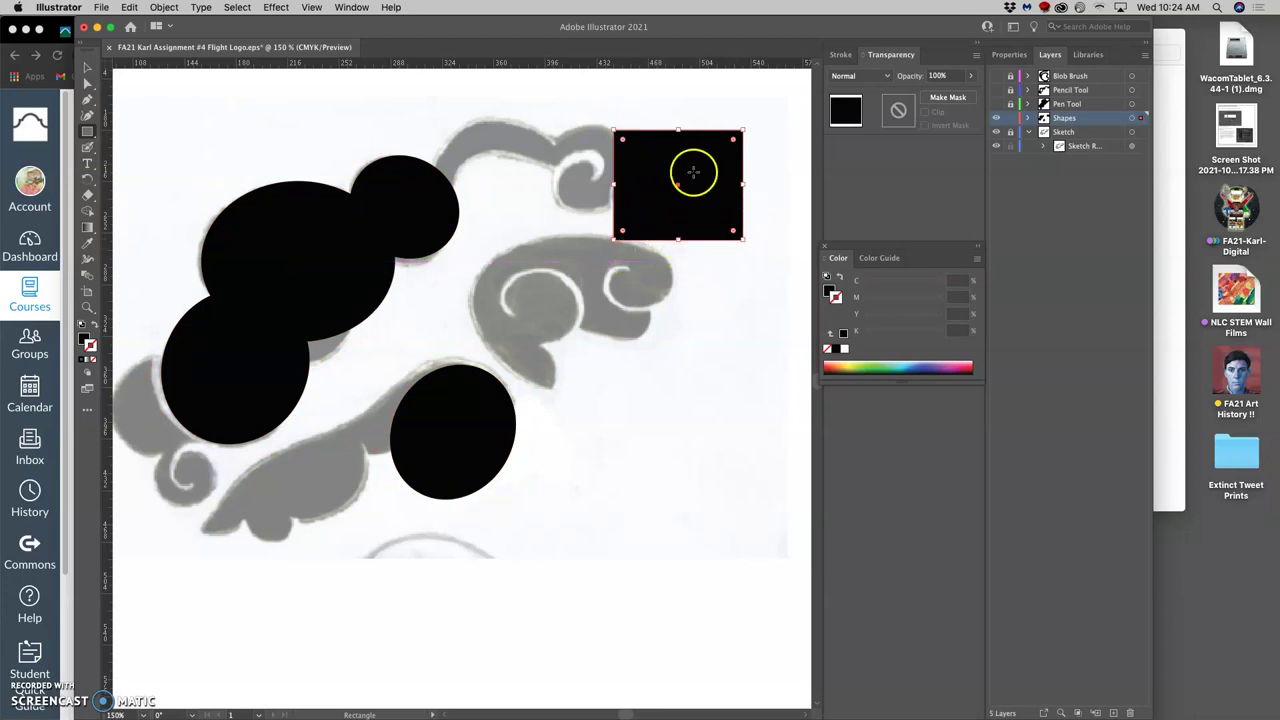
pyautogui.click(88, 72)
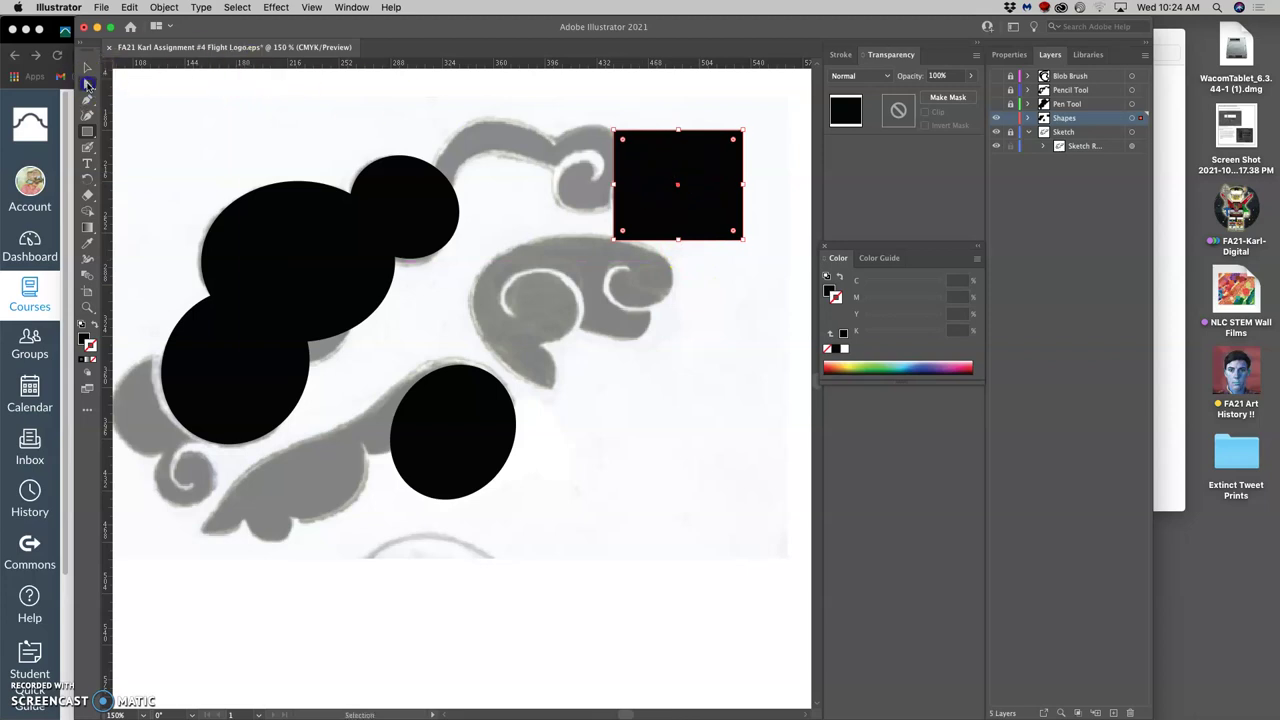
pyautogui.click(87, 84)
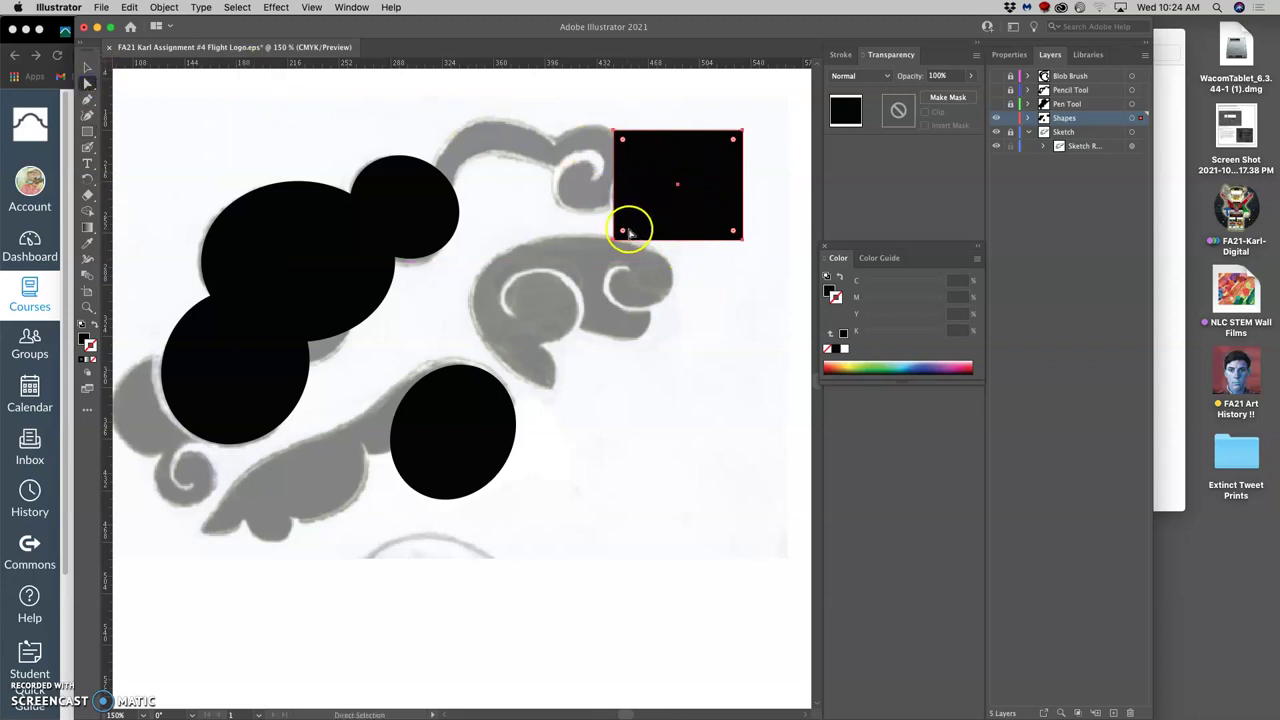
pyautogui.press('super+equal')
pyautogui.press('super+equal')
pyautogui.press('super+equal')
pyautogui.press('super+equal')
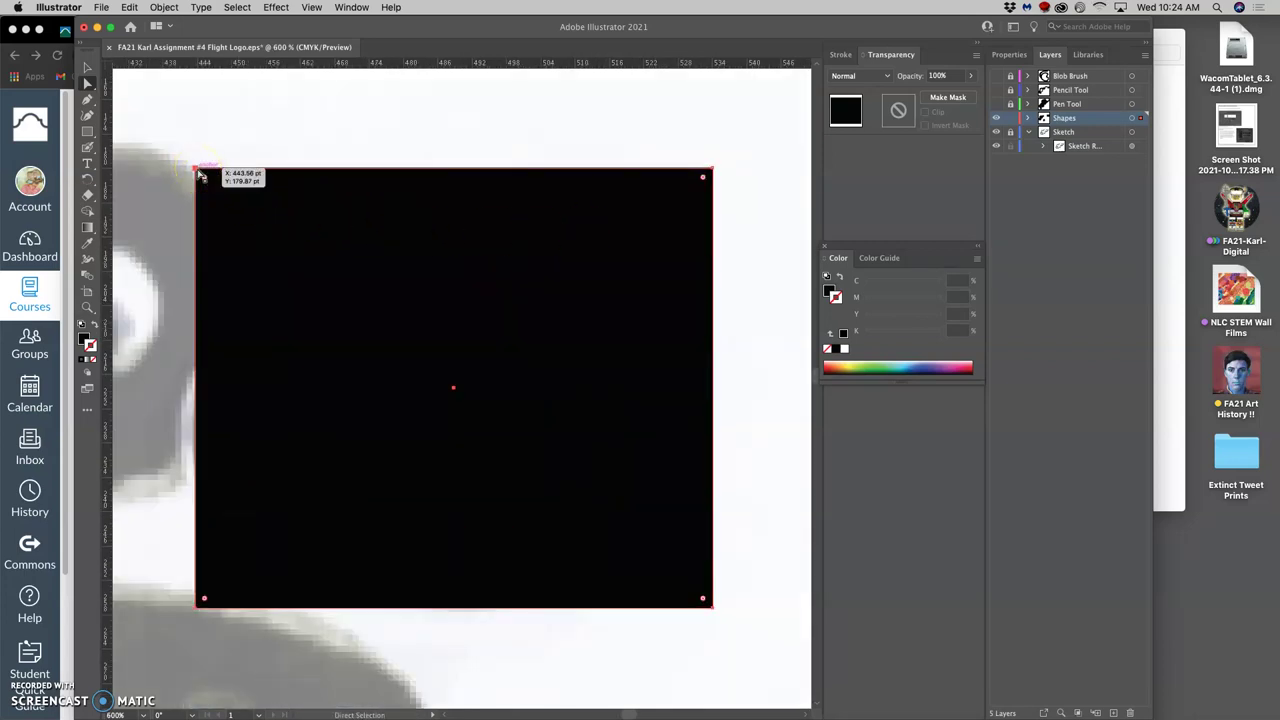
# Round the rectangle's corners to about 40 pt, make the bottom-right corner rounder, then deselect.
pyautogui.click(201, 176)
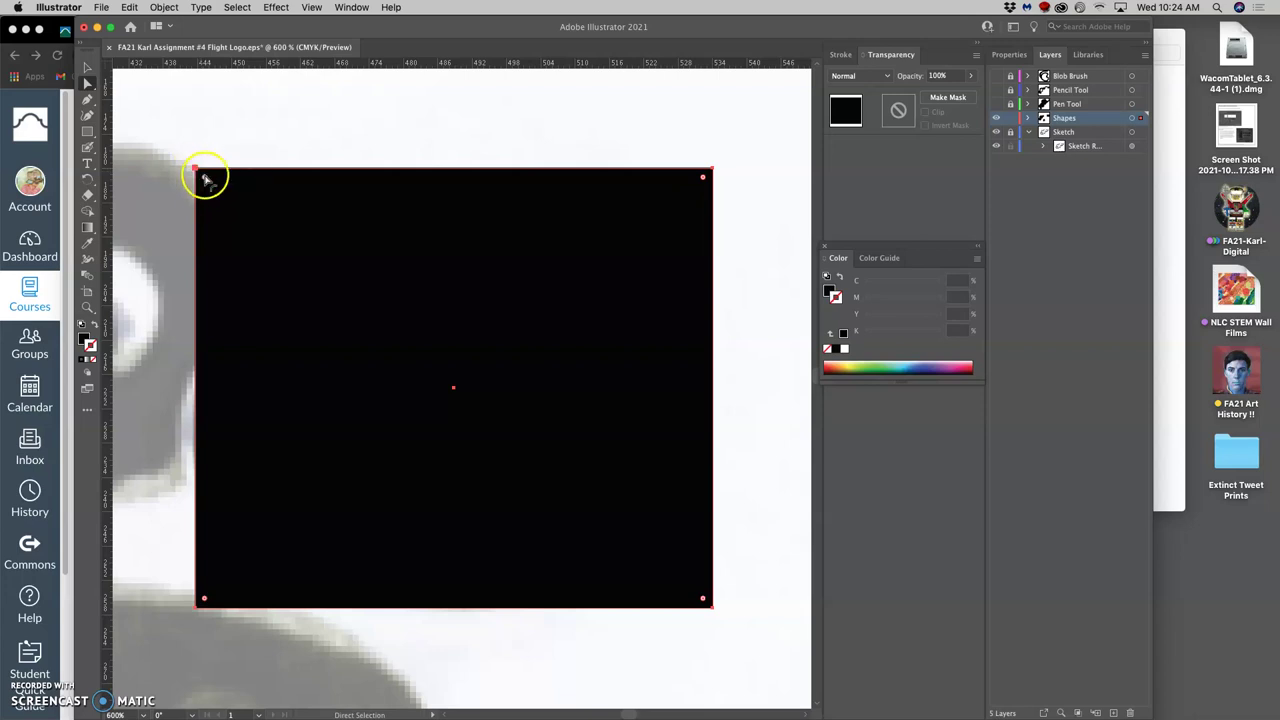
pyautogui.moveTo(207, 181); pyautogui.dragTo(346, 318)
pyautogui.moveTo(377, 174); pyautogui.dragTo(346, 168)
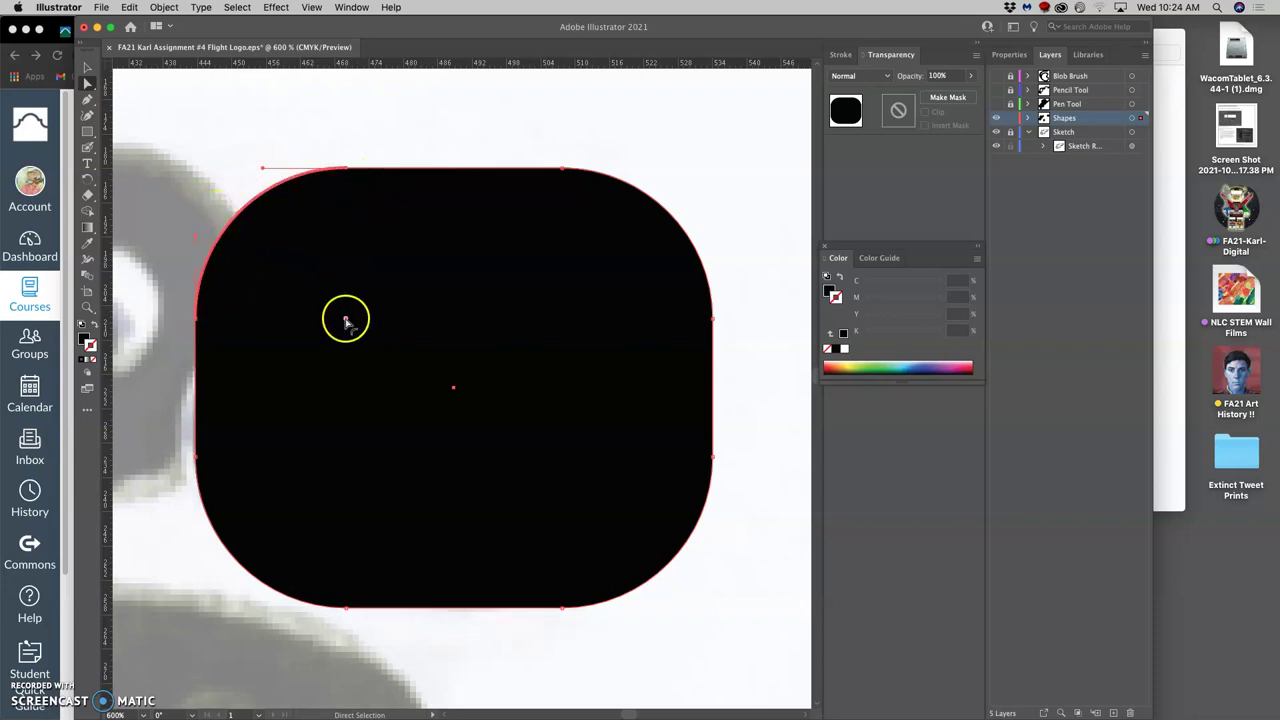
pyautogui.moveTo(346, 318); pyautogui.dragTo(494, 392)
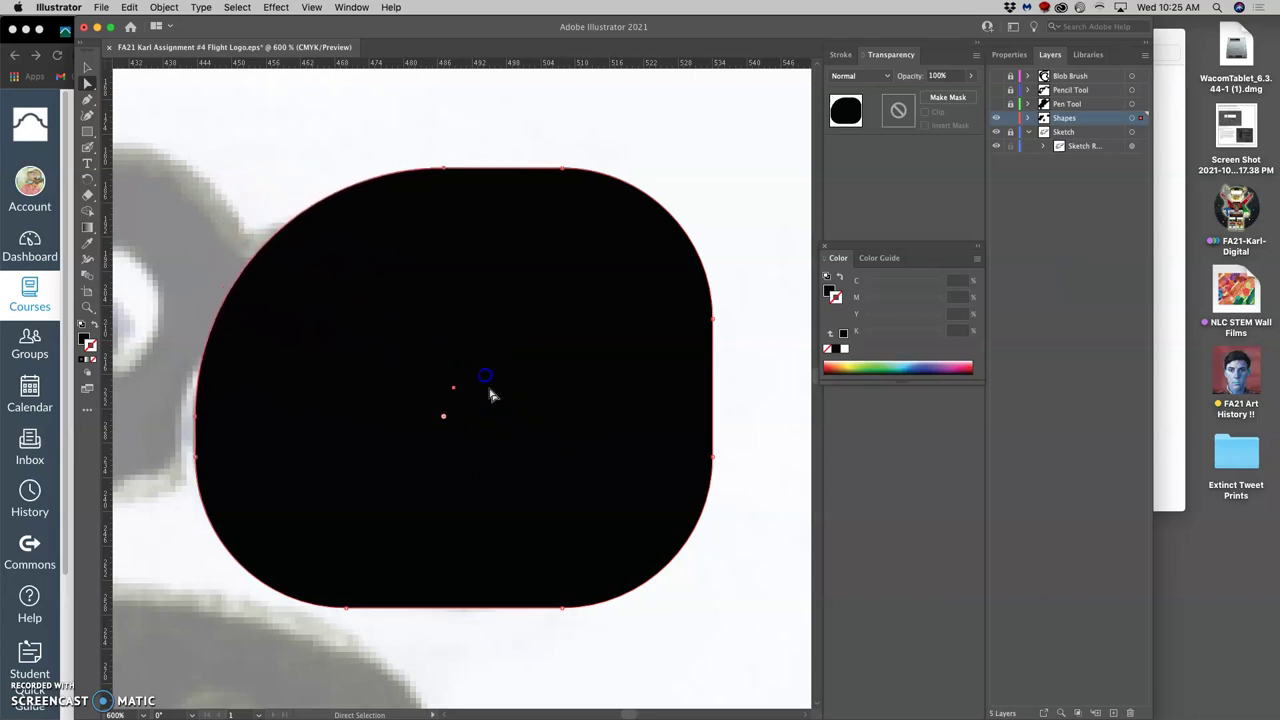
pyautogui.click(565, 609)
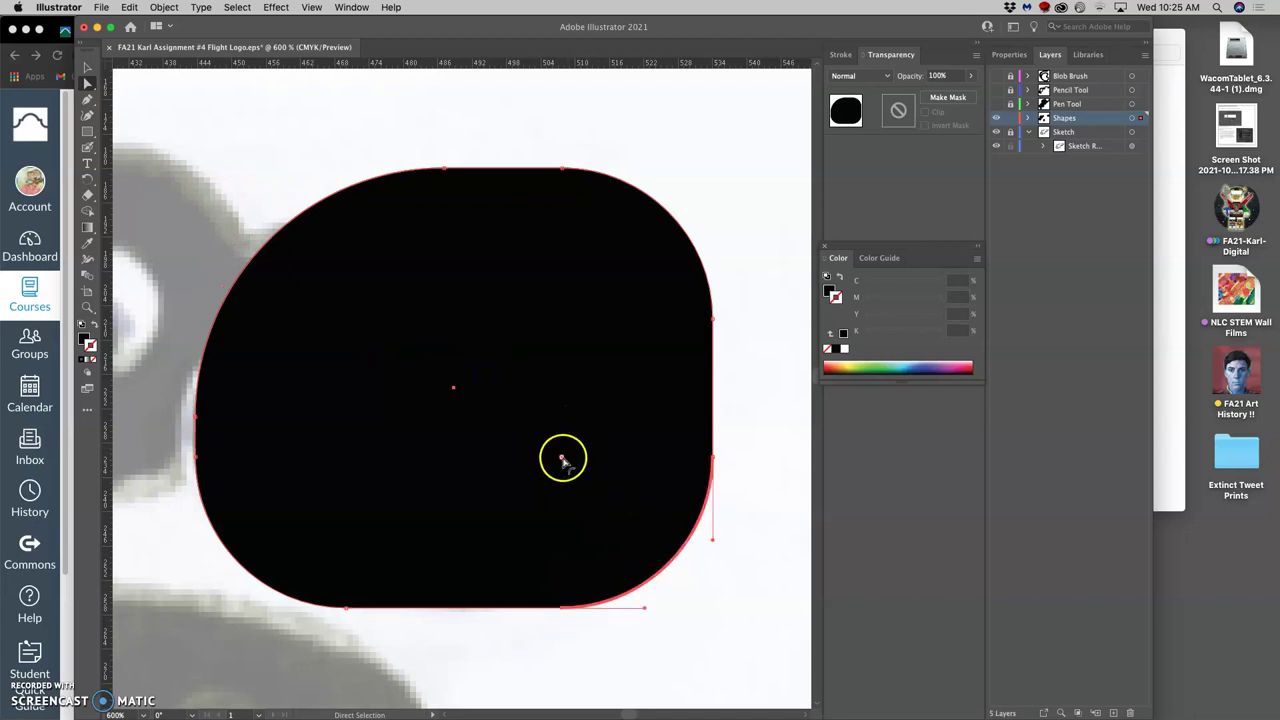
pyautogui.moveTo(562, 457); pyautogui.dragTo(365, 322)
pyautogui.click(567, 365)
pyautogui.click(748, 383)
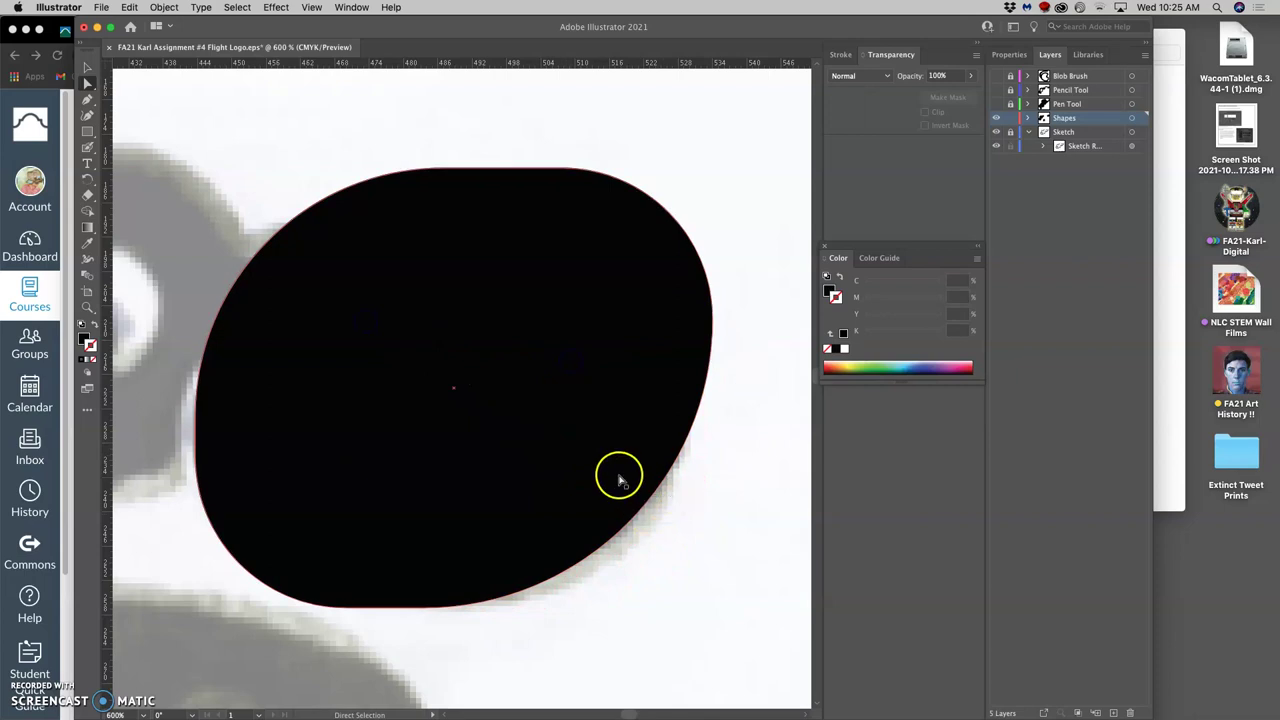
pyautogui.scroll(-3, 620, 481)
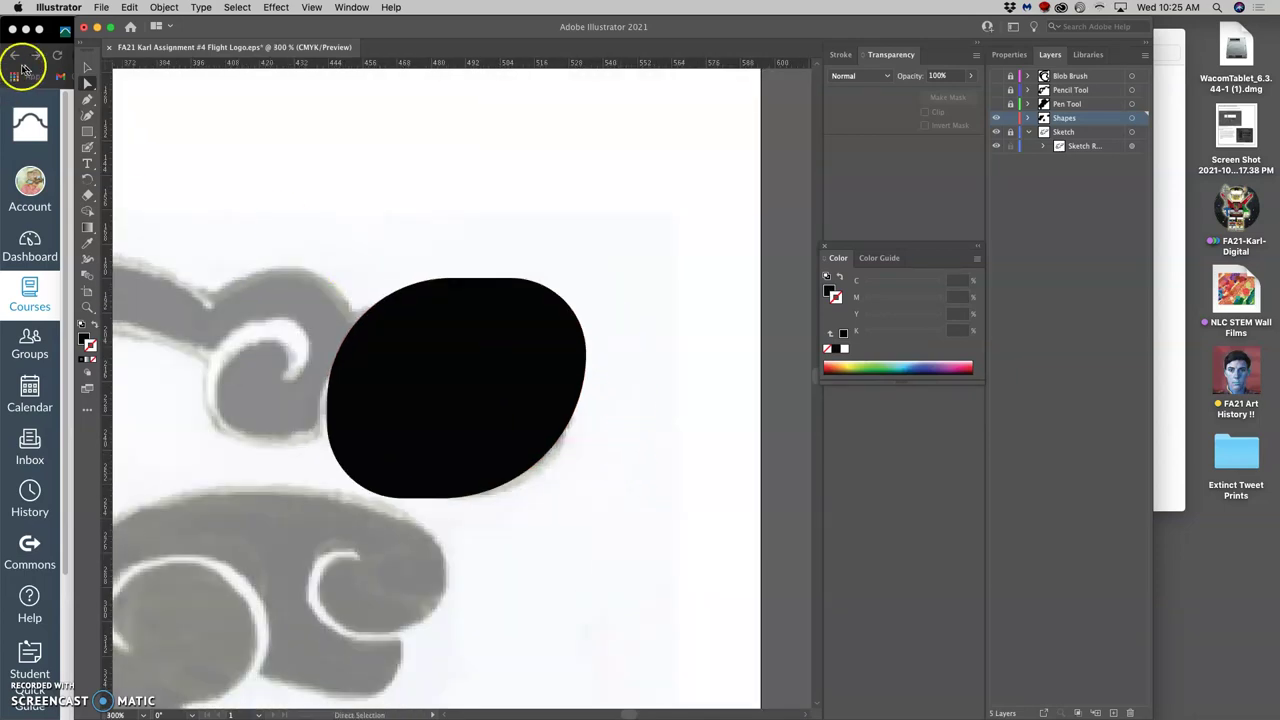
# Widen and rotate the black oval to follow the upper-right swirl, nudge it into place, then zoom out.
pyautogui.click(87, 67)
pyautogui.click(440, 326)
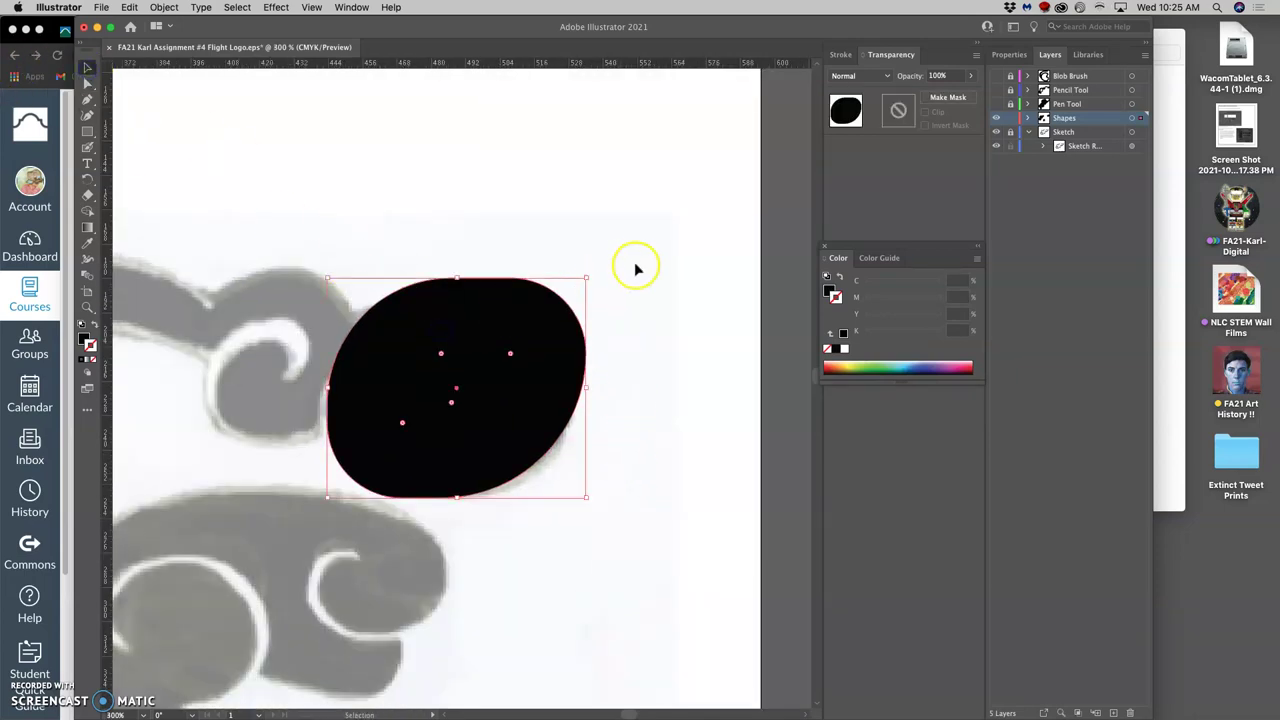
pyautogui.moveTo(591, 273); pyautogui.dragTo(490, 318)
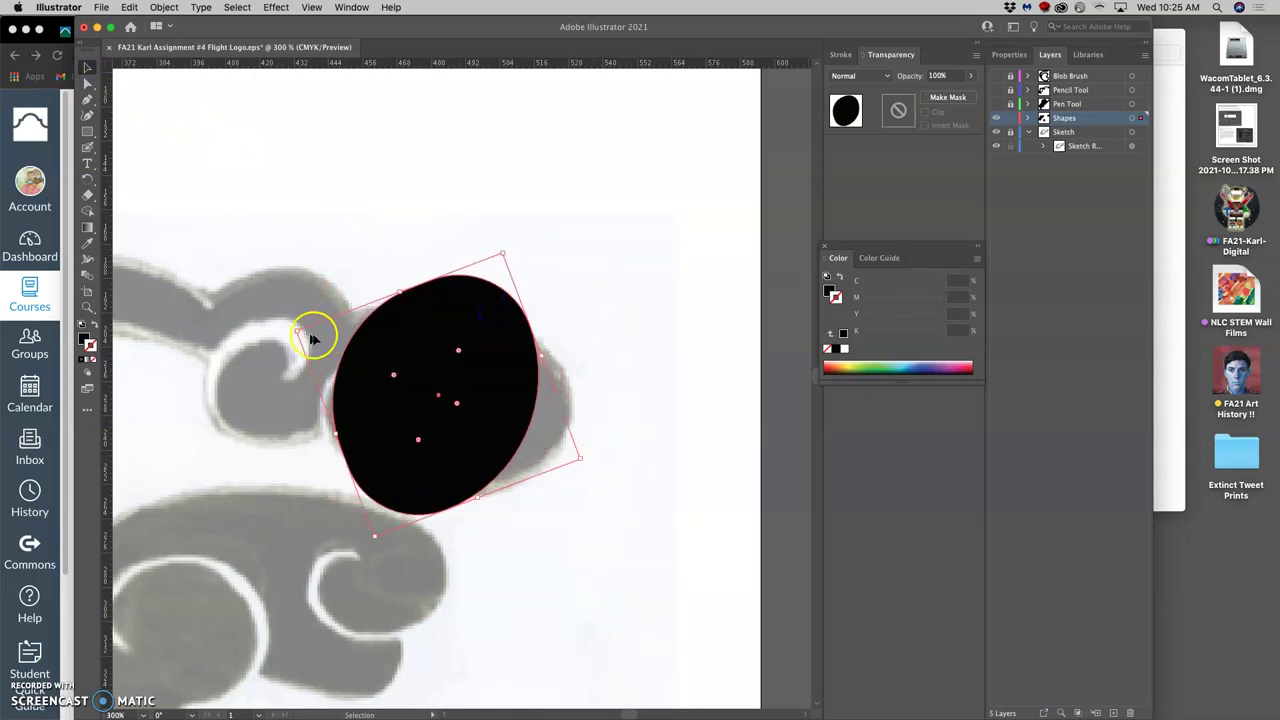
pyautogui.moveTo(297, 333); pyautogui.dragTo(464, 290)
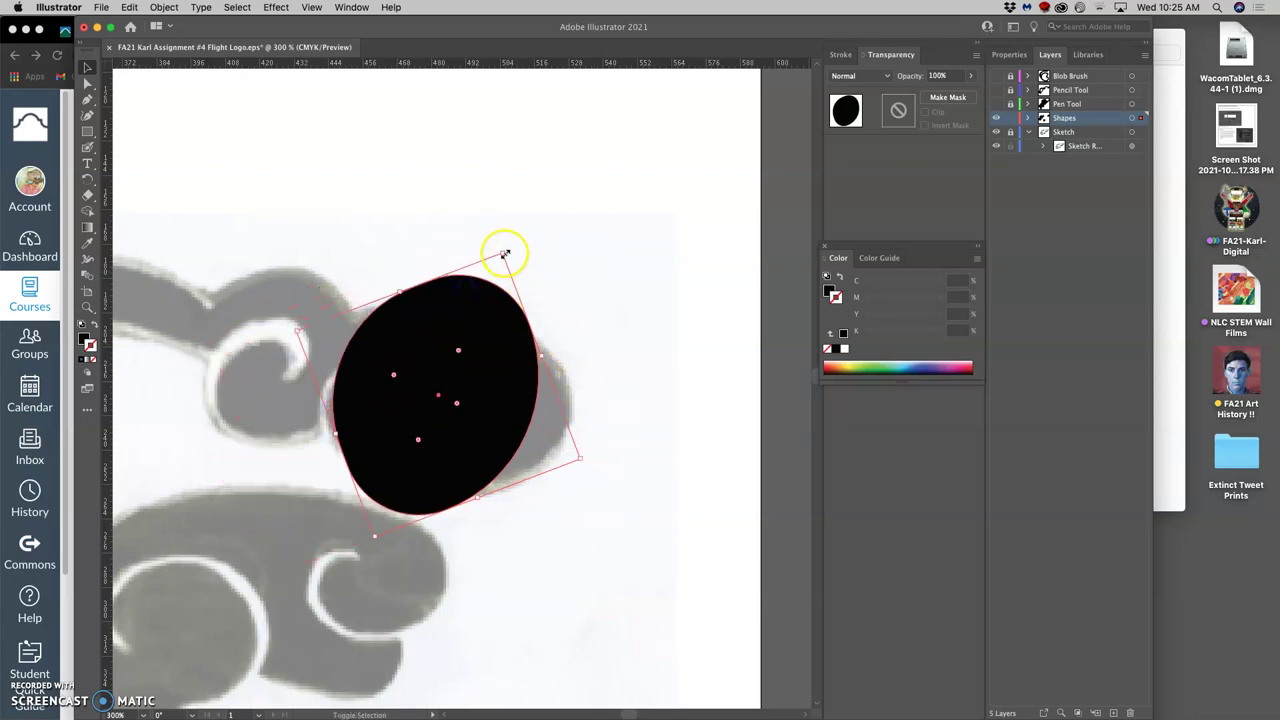
pyautogui.moveTo(504, 253); pyautogui.dragTo(400, 323)
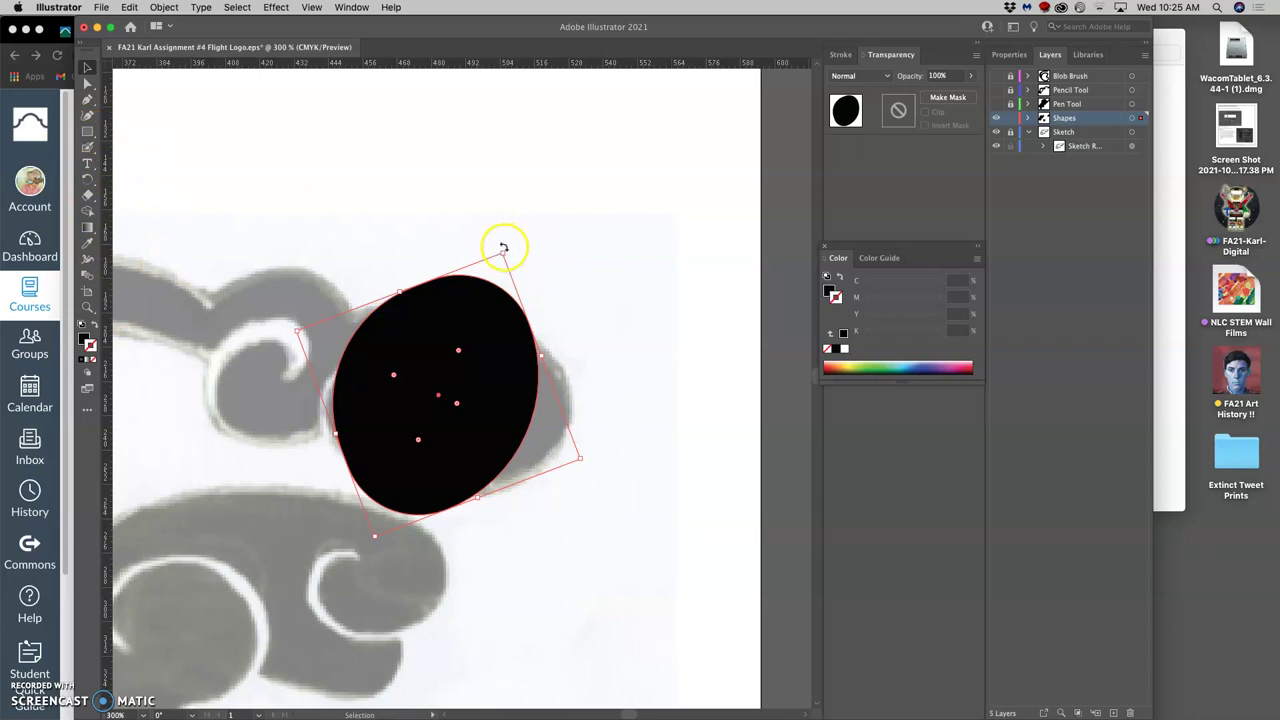
pyautogui.moveTo(504, 247); pyautogui.dragTo(515, 385)
pyautogui.moveTo(597, 356); pyautogui.dragTo(603, 423)
pyautogui.moveTo(526, 403)
pyautogui.mouseDown()
pyautogui.moveTo(541, 423)
pyautogui.moveTo(530, 420)
pyautogui.mouseUp()
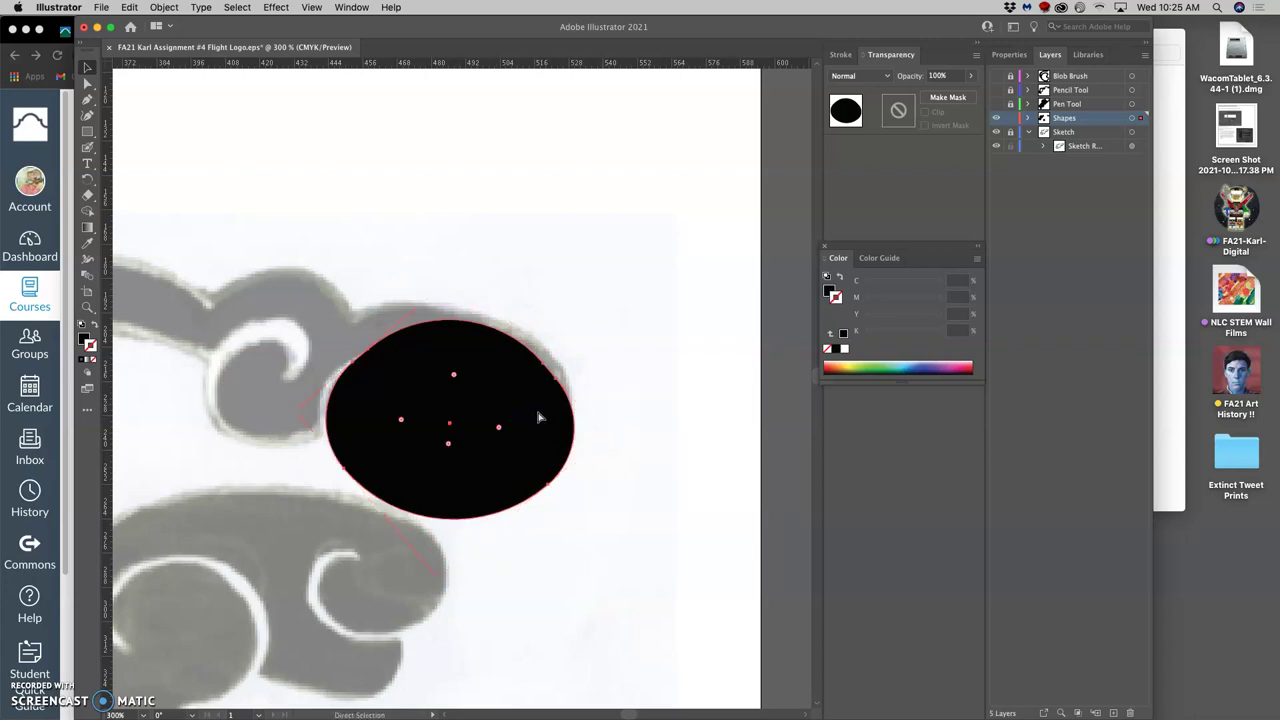
pyautogui.press('super+minus')
pyautogui.press('super+minus')
pyautogui.press('super+minus')
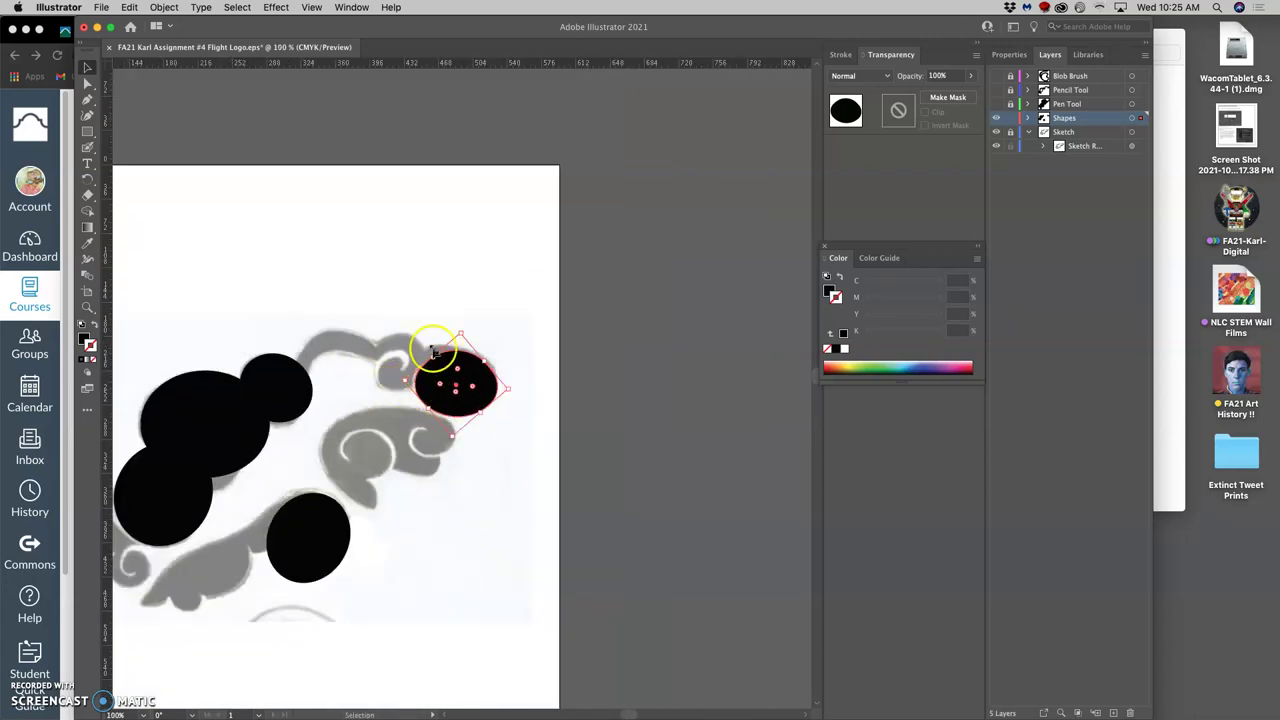
pyautogui.click(441, 318)
pyautogui.hscroll(-3, 425, 378)
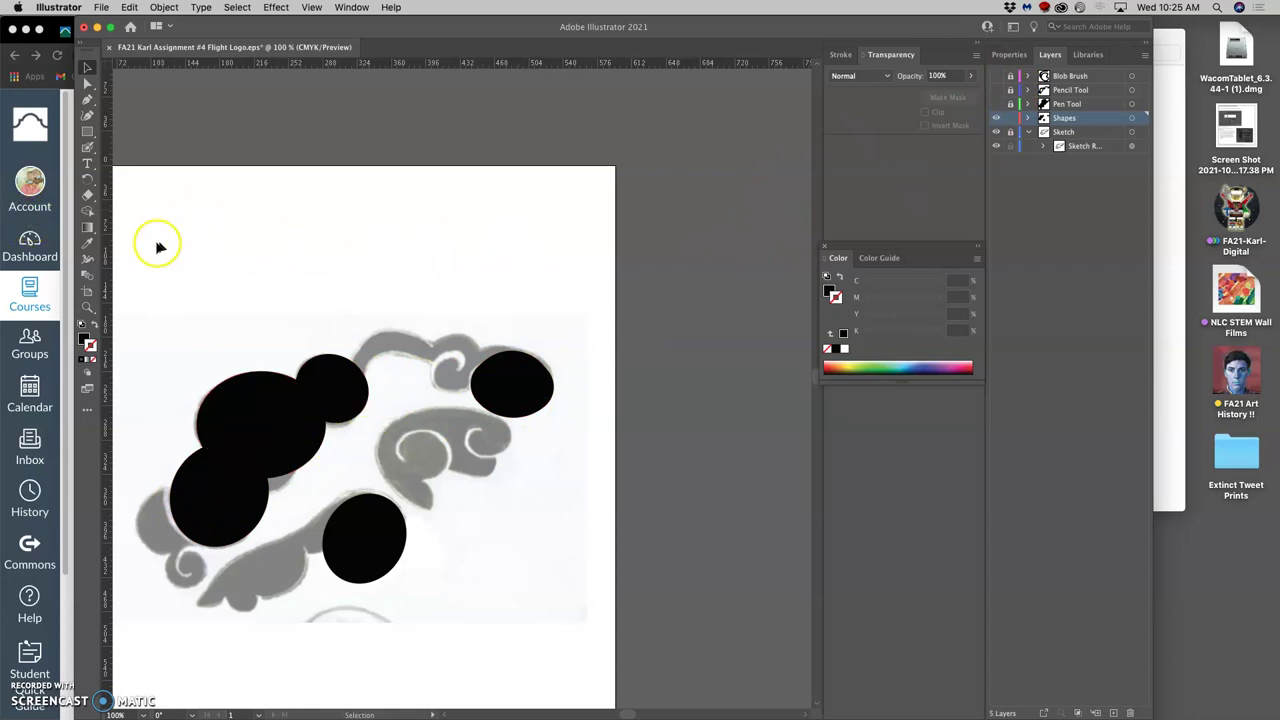
# Choose the Polygon Tool from the Rectangle flyout, draw a test hexagon, and delete it.
pyautogui.click(89, 231)
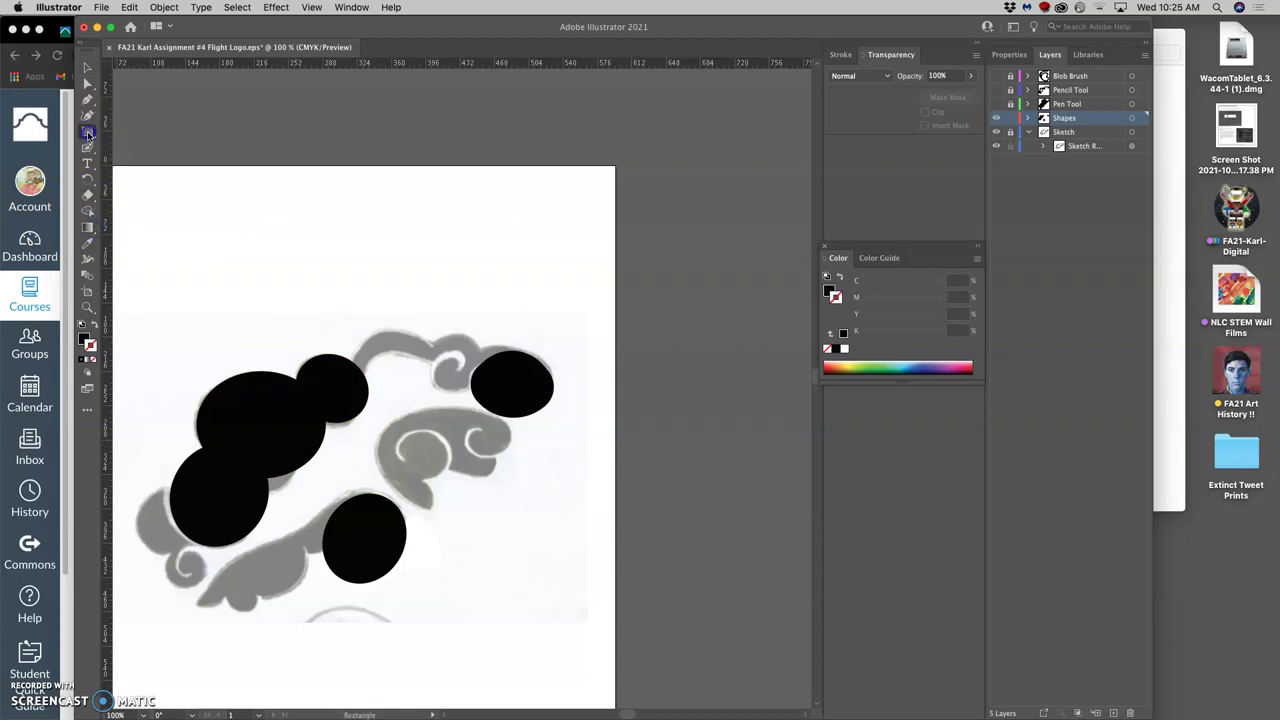
pyautogui.moveTo(88, 134); pyautogui.dragTo(171, 164)
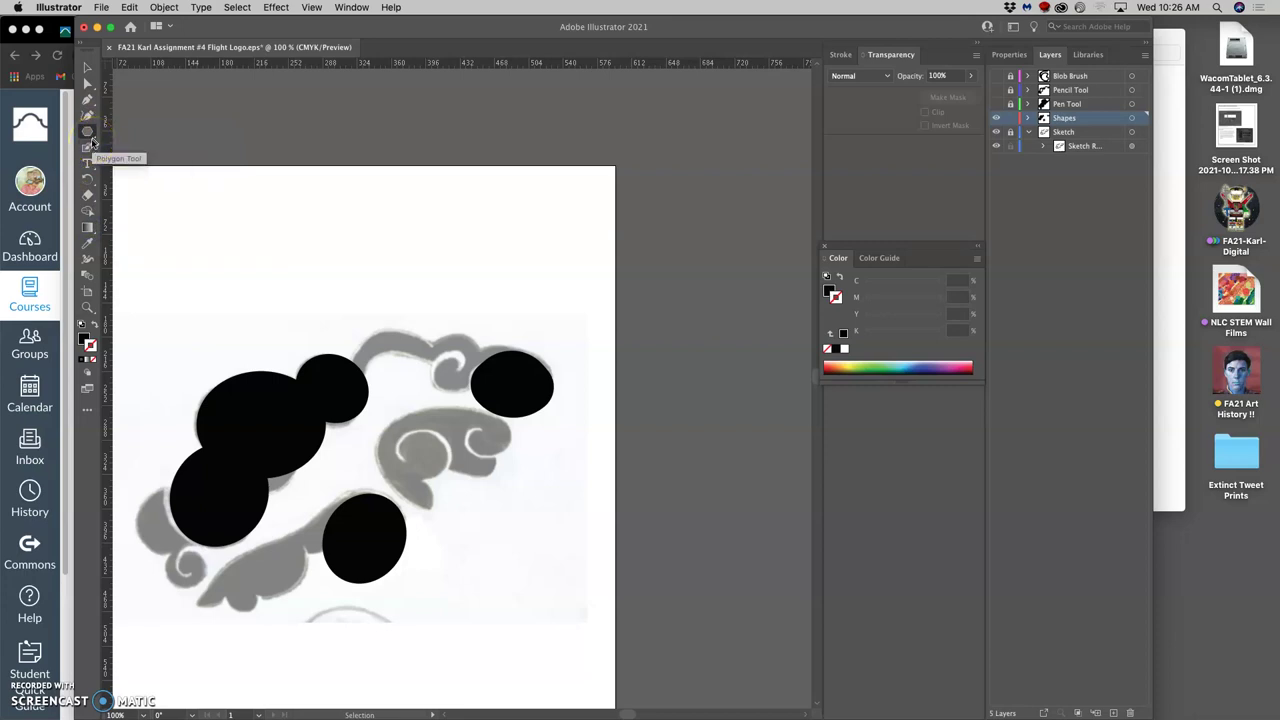
pyautogui.click(86, 134)
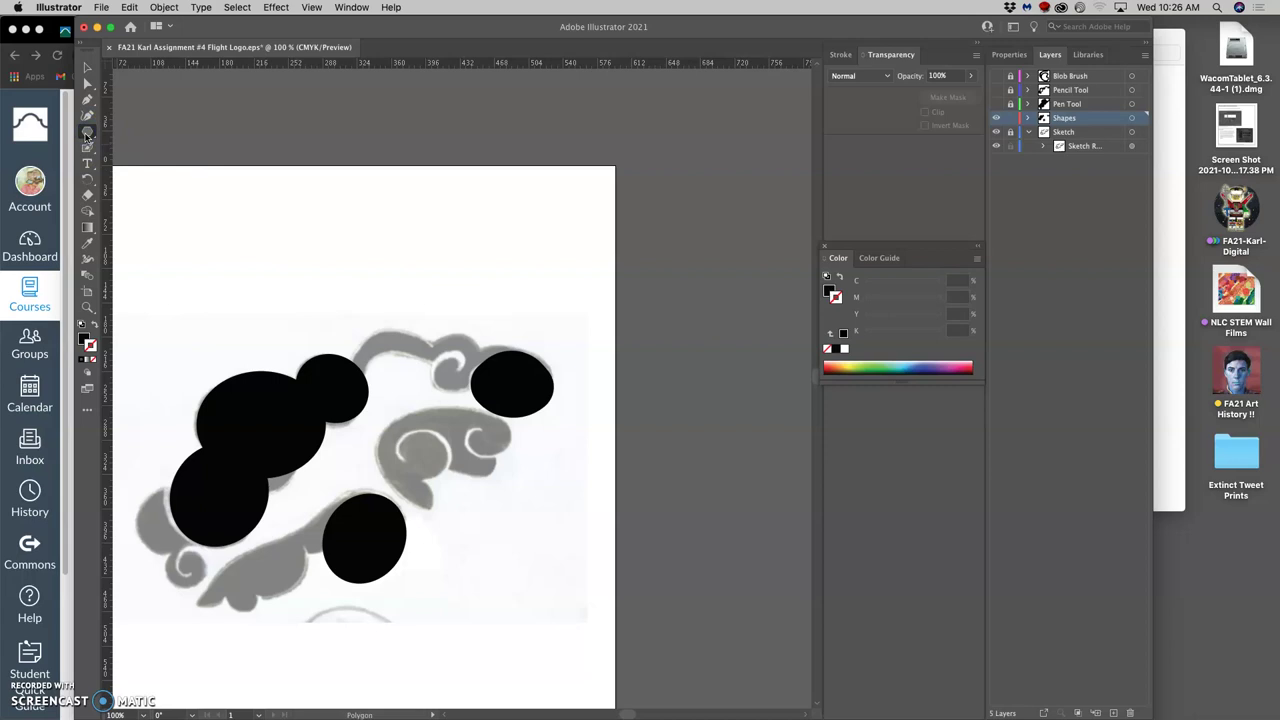
pyautogui.moveTo(202, 291); pyautogui.dragTo(259, 343)
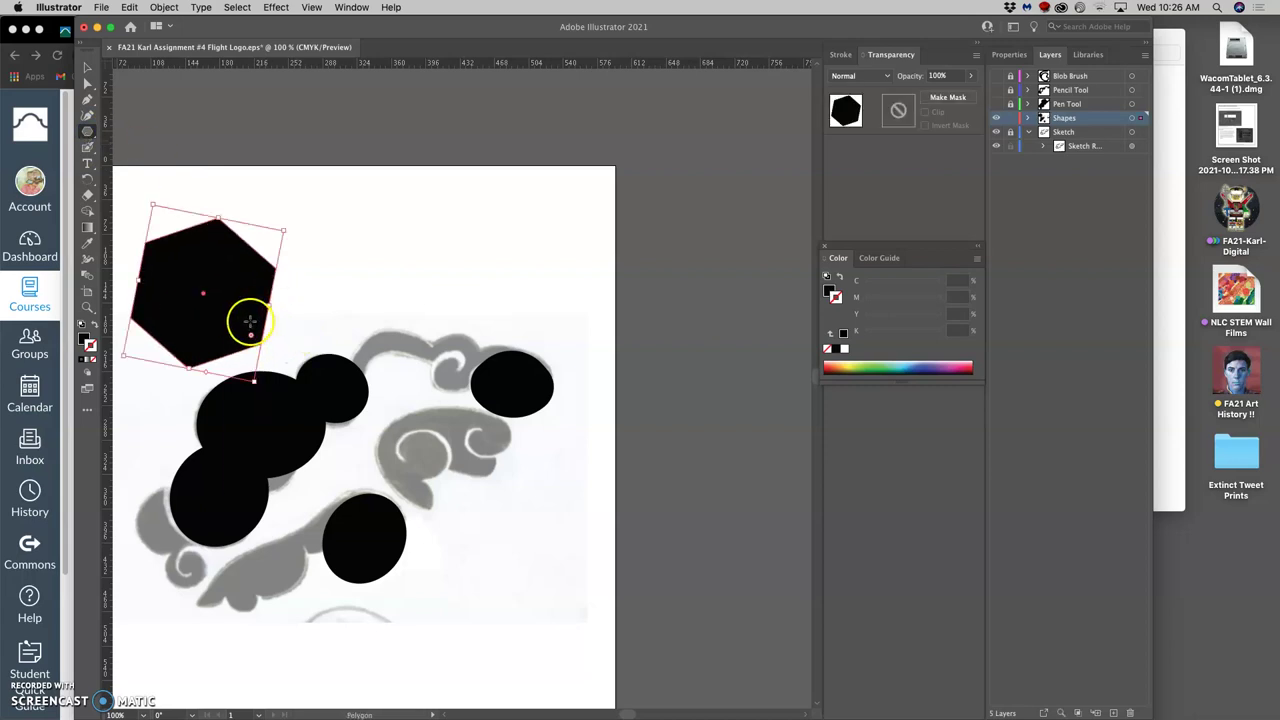
pyautogui.press('Delete')
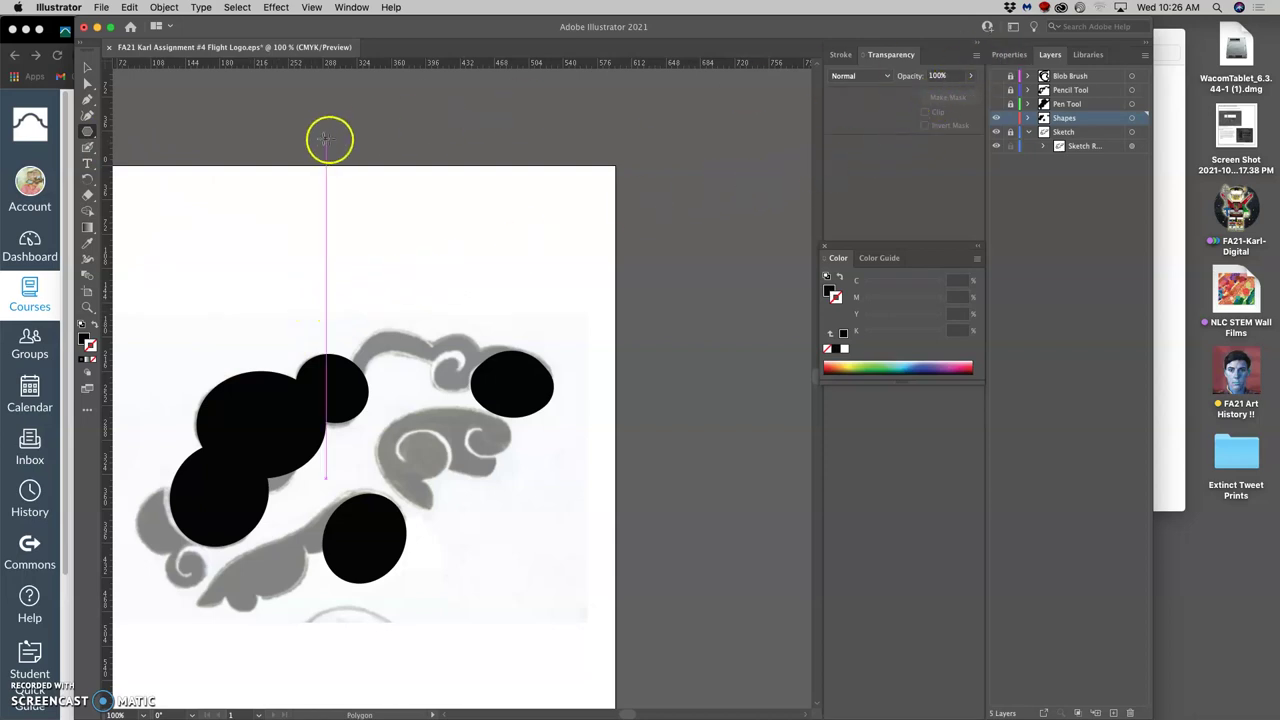
# Draw a small hexagon inside the large black circle and zoom in on it.
pyautogui.click(88, 135)
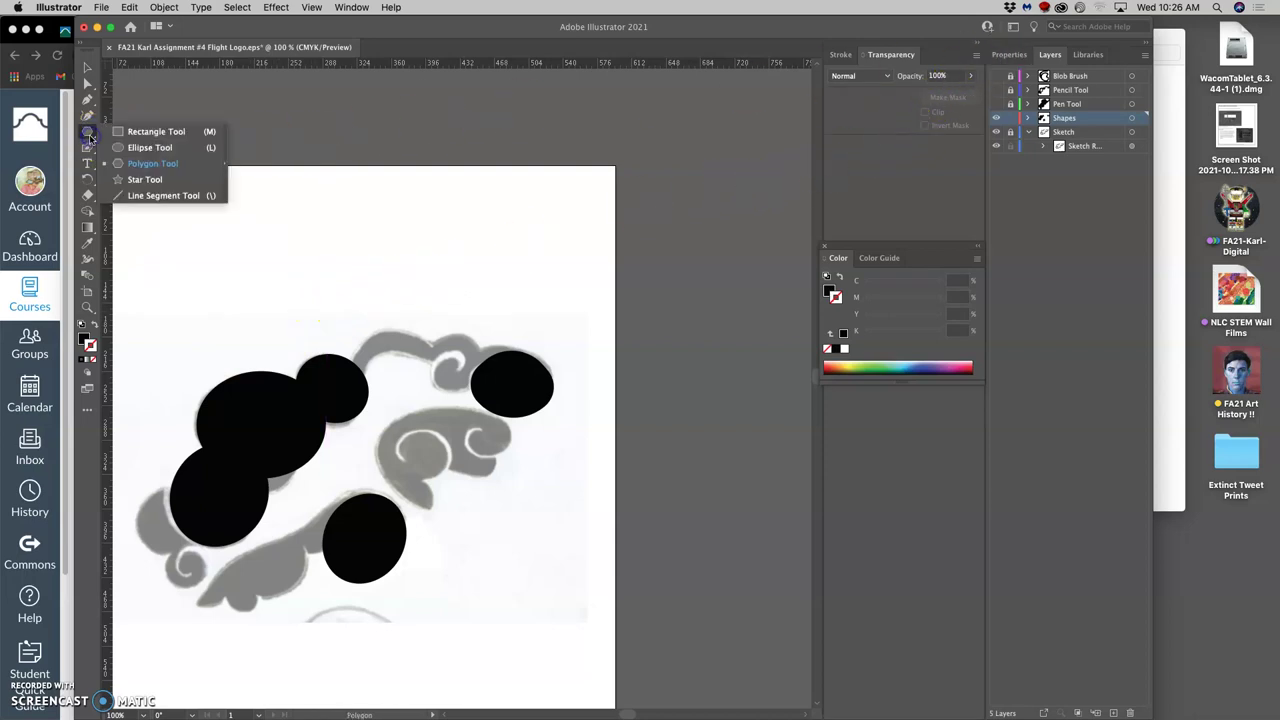
pyautogui.click(140, 165)
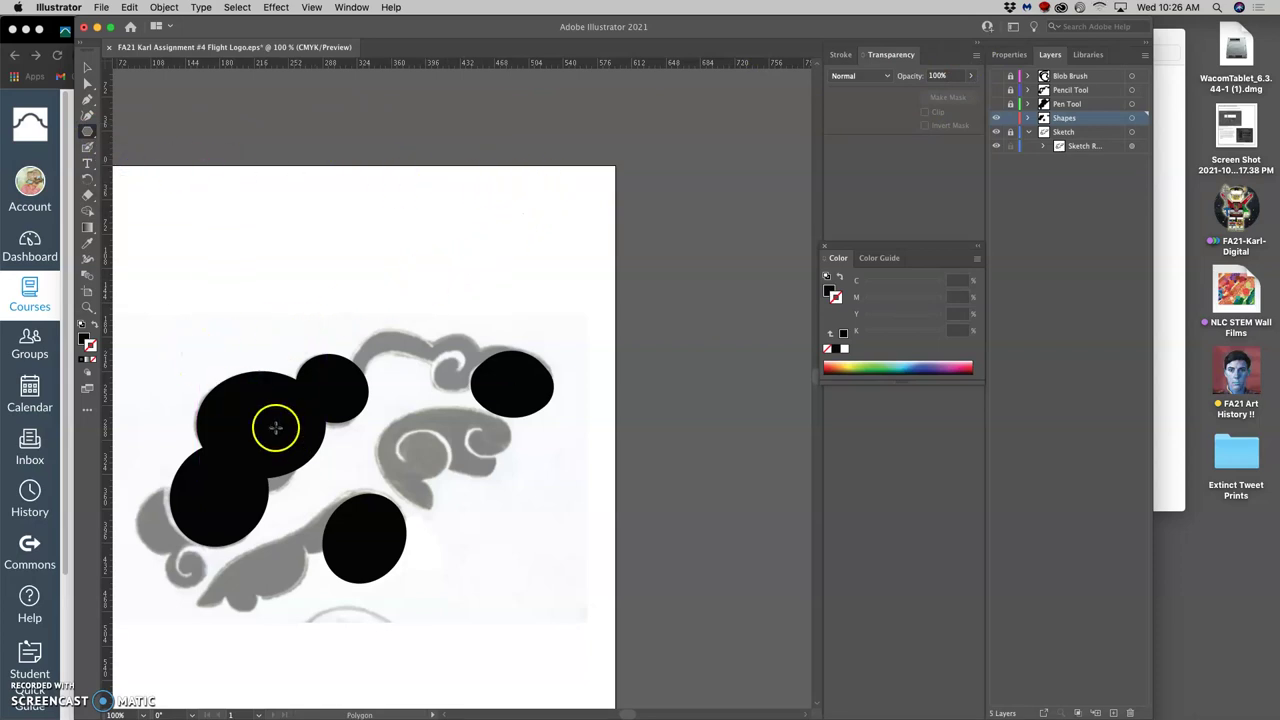
pyautogui.moveTo(270, 424)
pyautogui.mouseDown()
pyautogui.moveTo(301, 443)
pyautogui.moveTo(292, 436)
pyautogui.mouseUp()
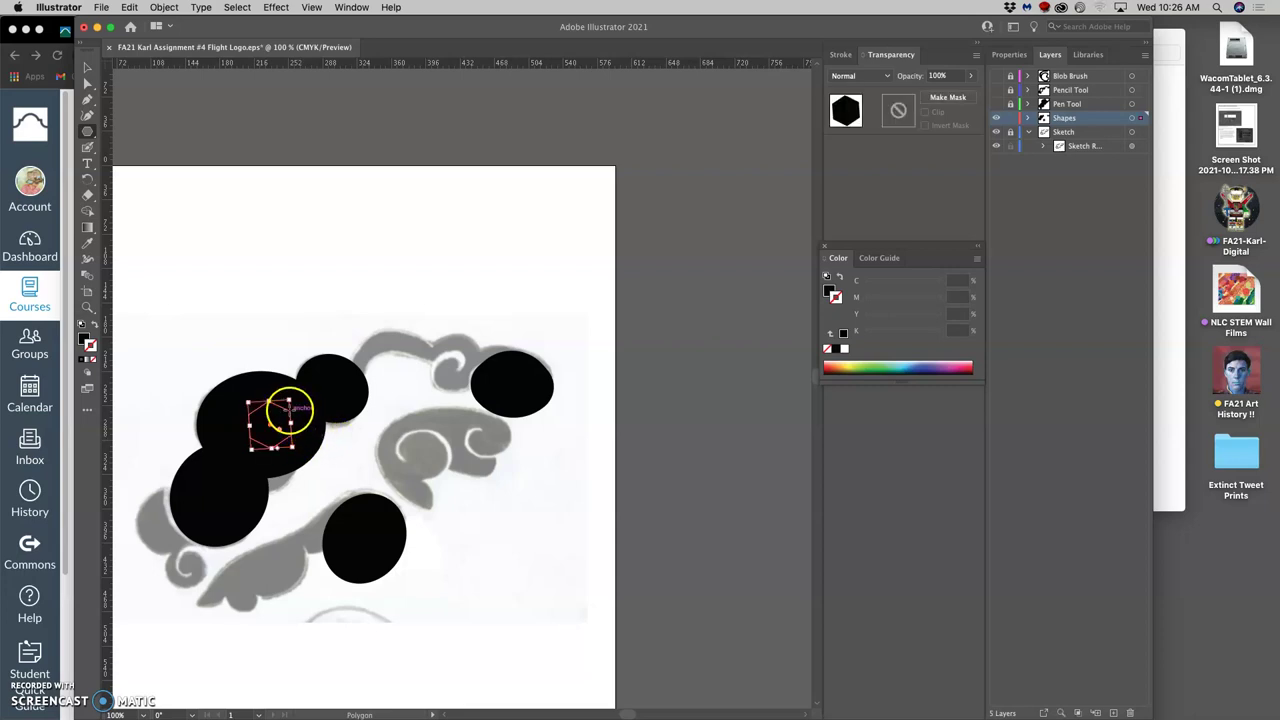
pyautogui.press('super+equal')
pyautogui.press('super+equal')
pyautogui.press('super+equal')
pyautogui.press('super+equal')
pyautogui.press('super+equal')
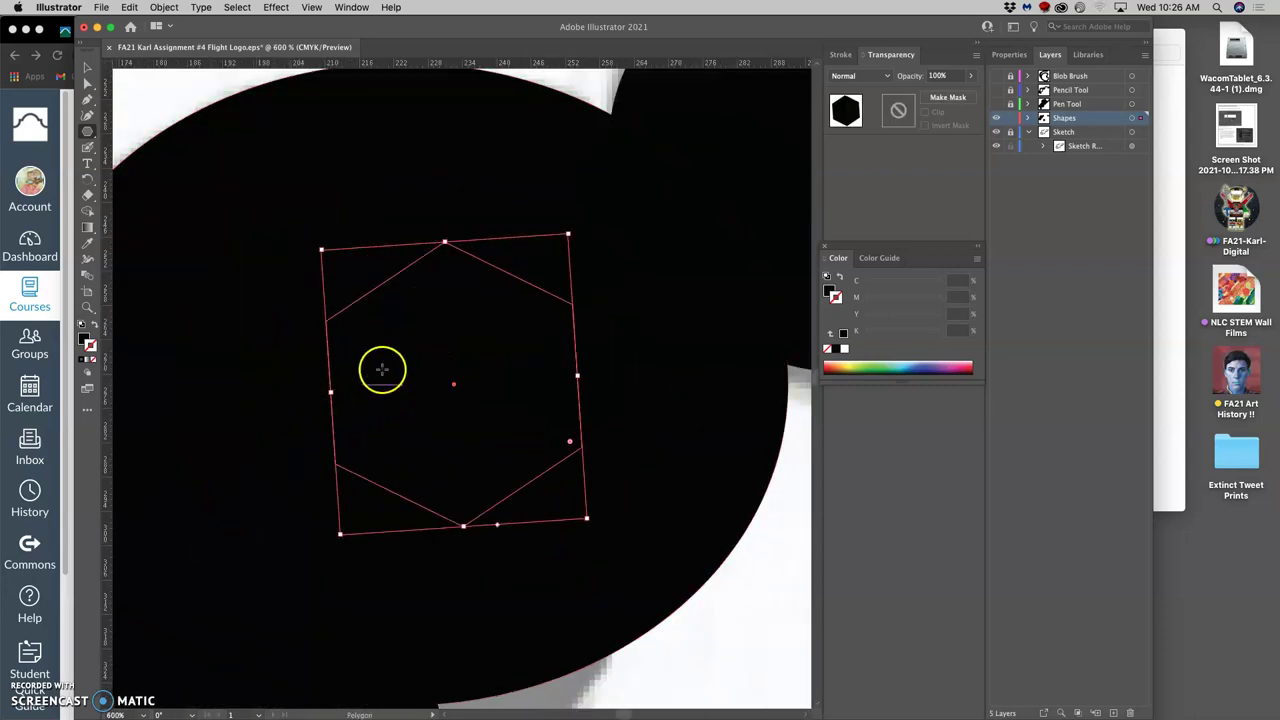
# Delete the hexagon's top and lower-left anchors to leave a four-sided shape.
pyautogui.click(89, 101)
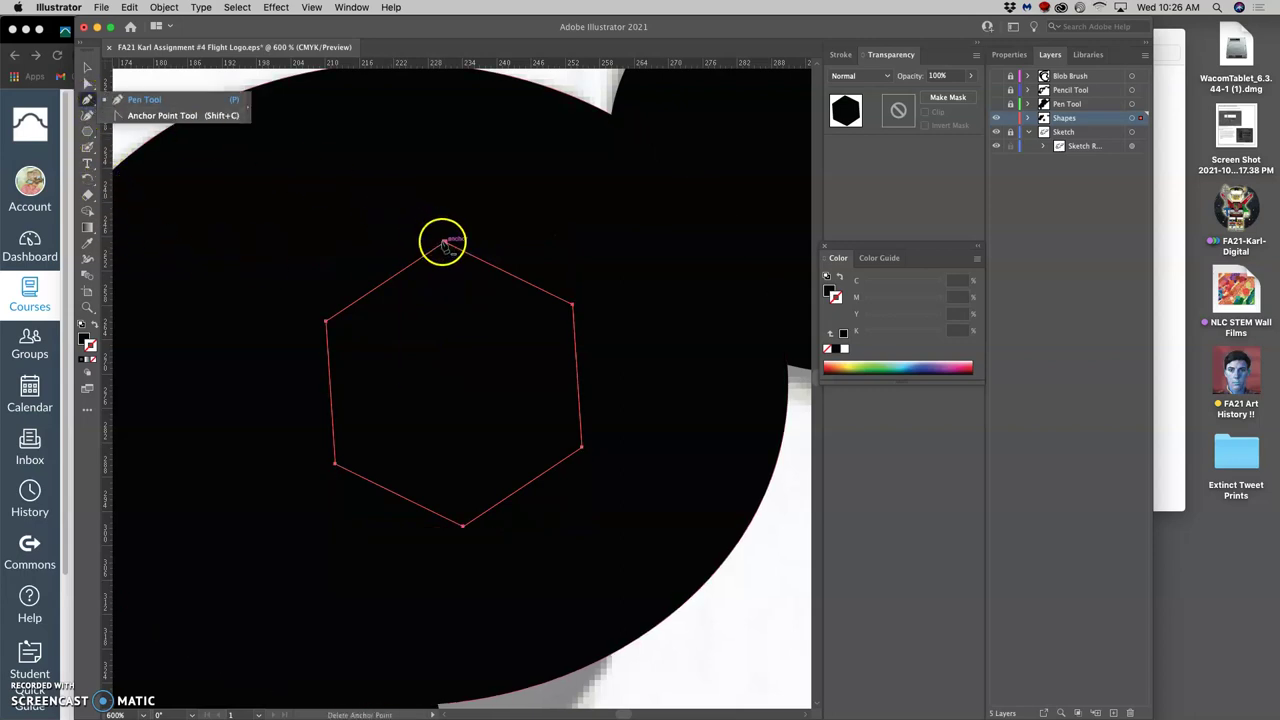
pyautogui.click(444, 242)
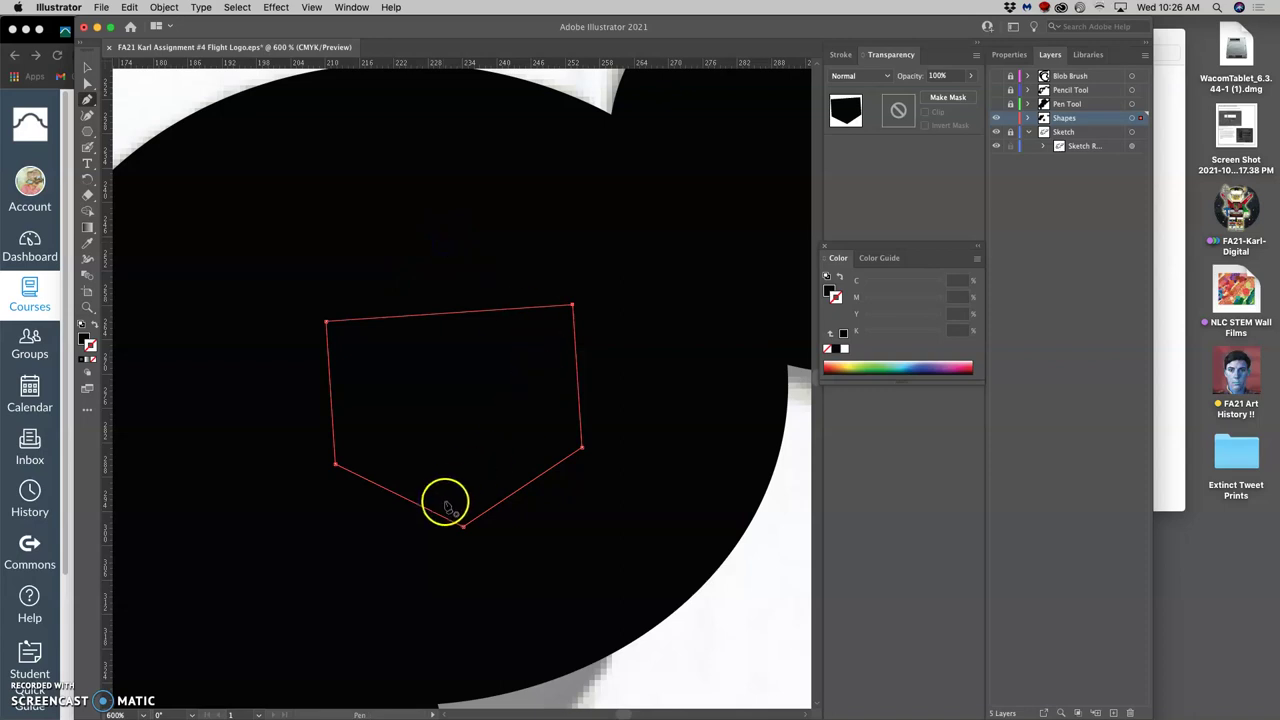
pyautogui.click(335, 464)
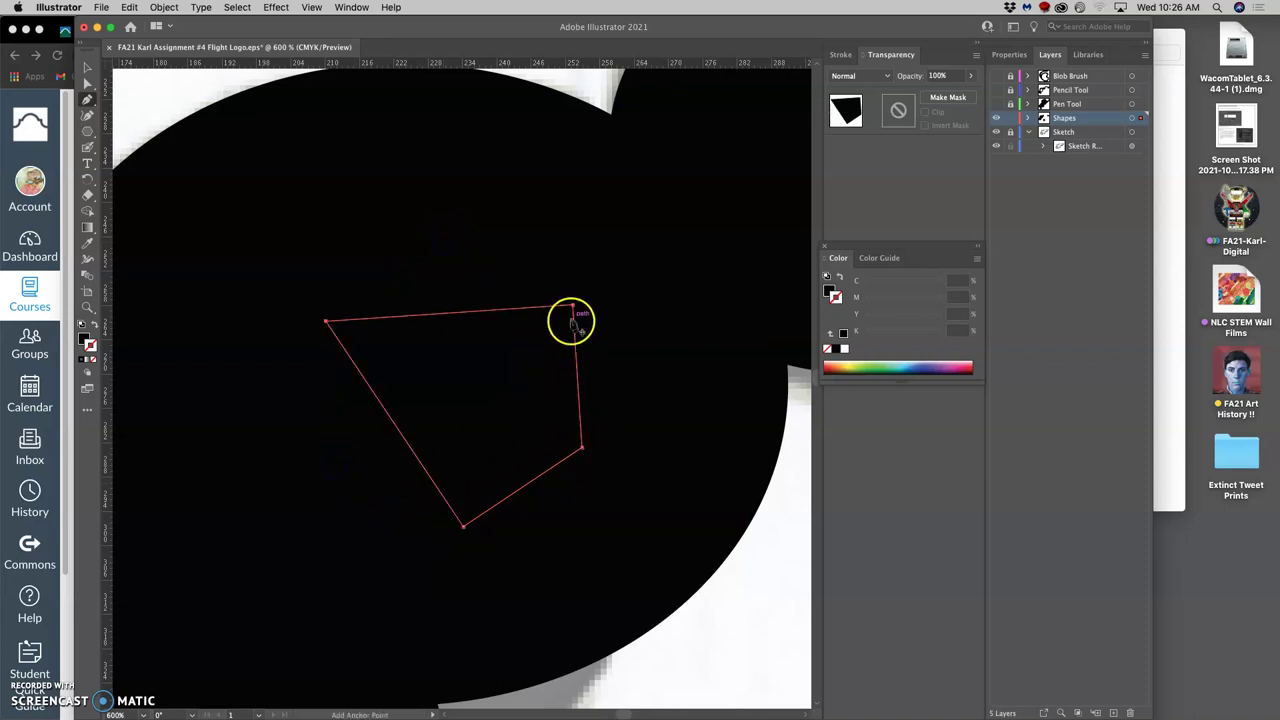
pyautogui.scroll(-3, 525, 405)
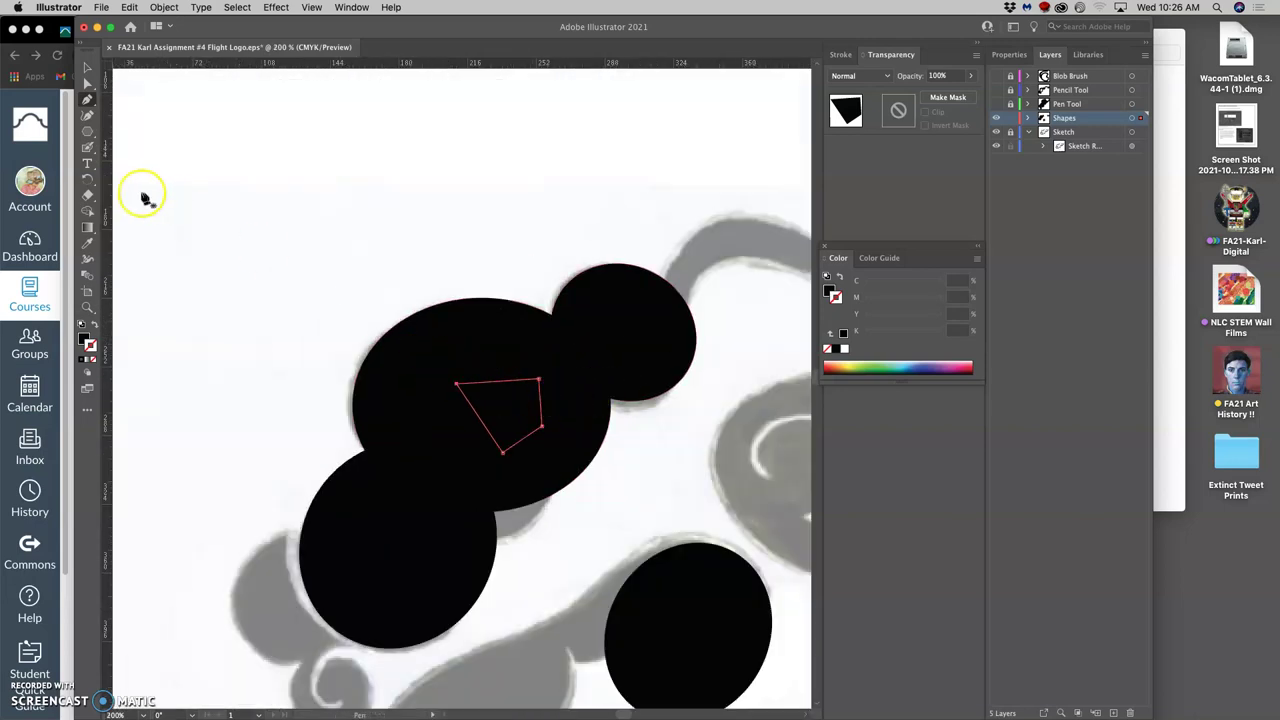
# Fill the small four-sided shape with pure red (F90303) after briefly trying white.
pyautogui.press('a')
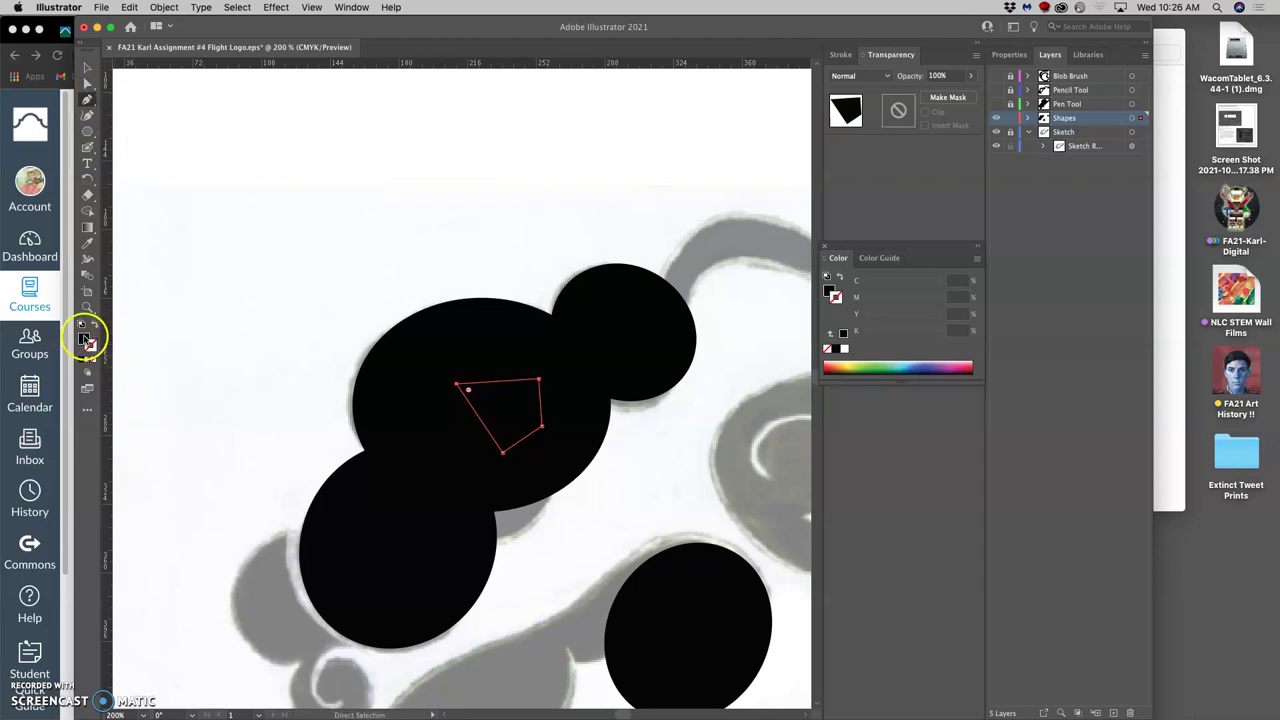
pyautogui.click(85, 339)
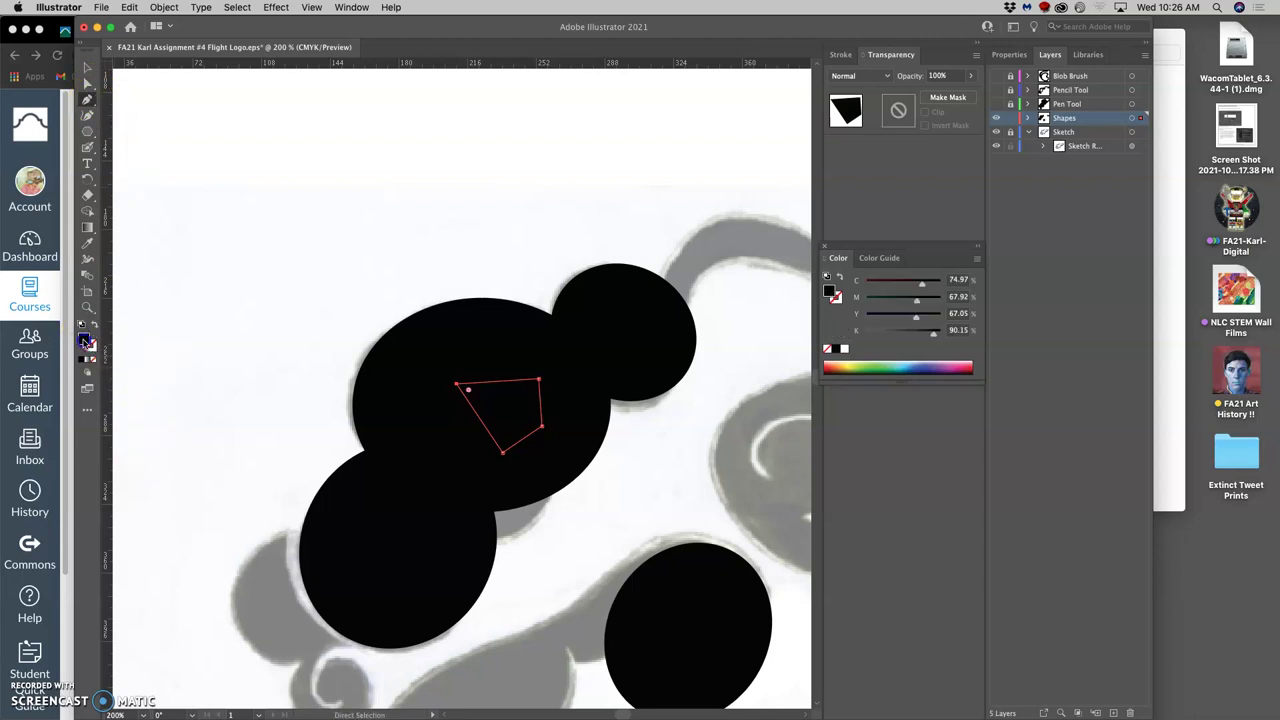
pyautogui.doubleClick(85, 341)
pyautogui.click(382, 285)
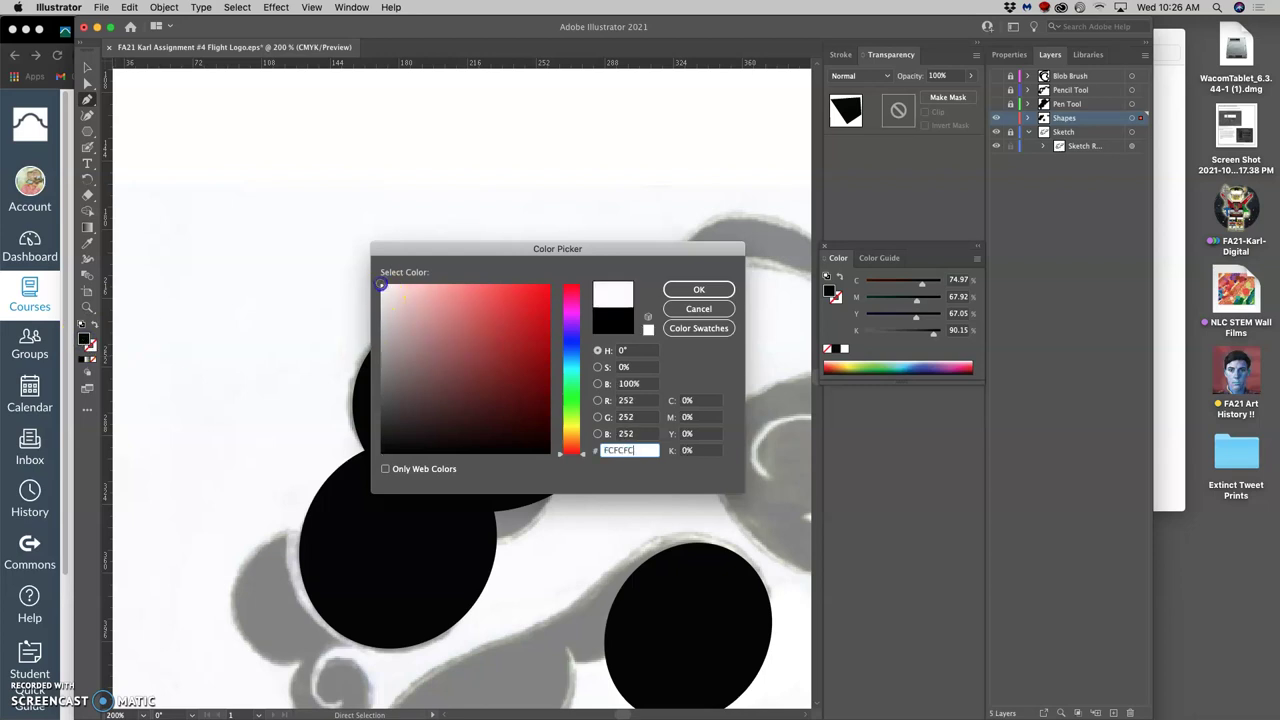
pyautogui.click(699, 289)
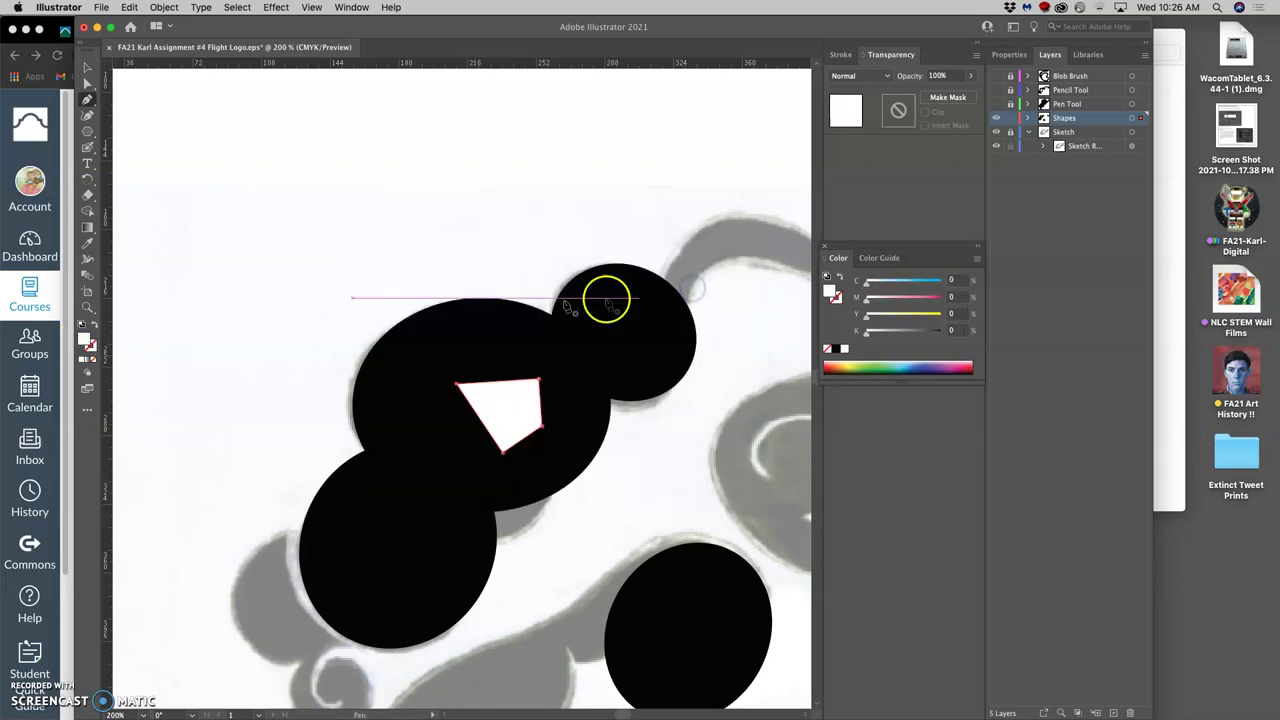
pyautogui.doubleClick(85, 341)
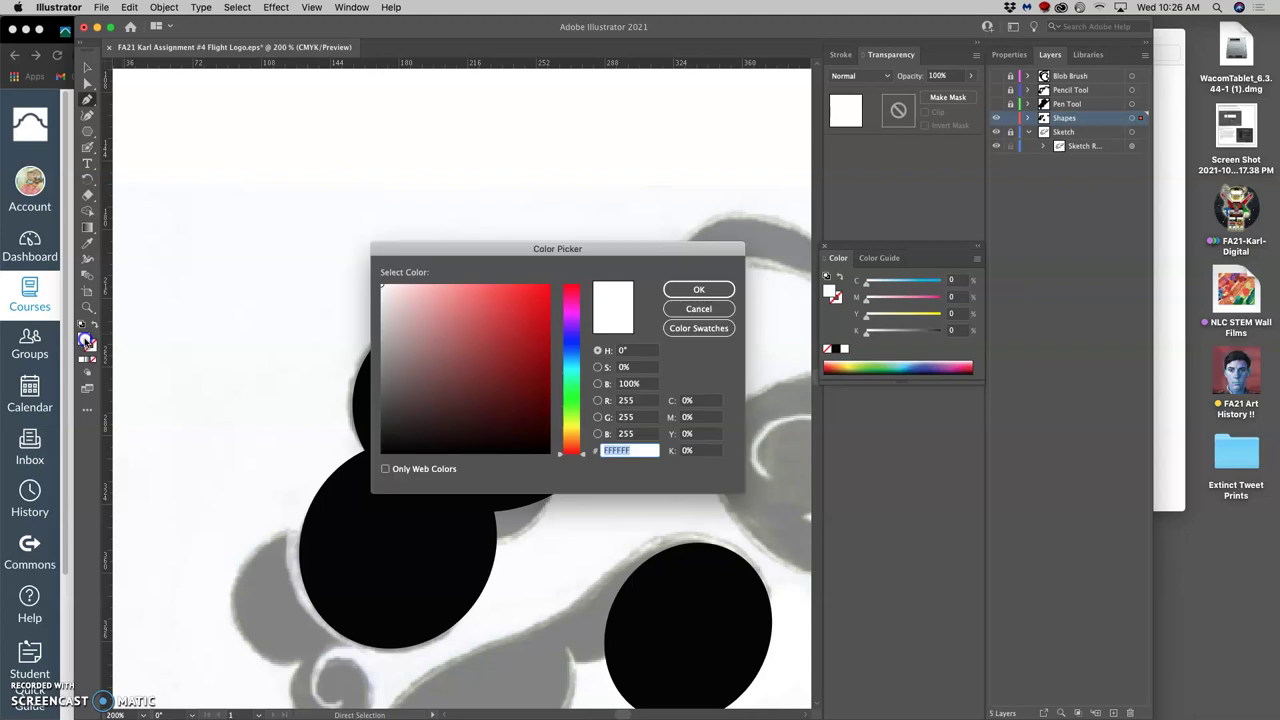
pyautogui.click(548, 286)
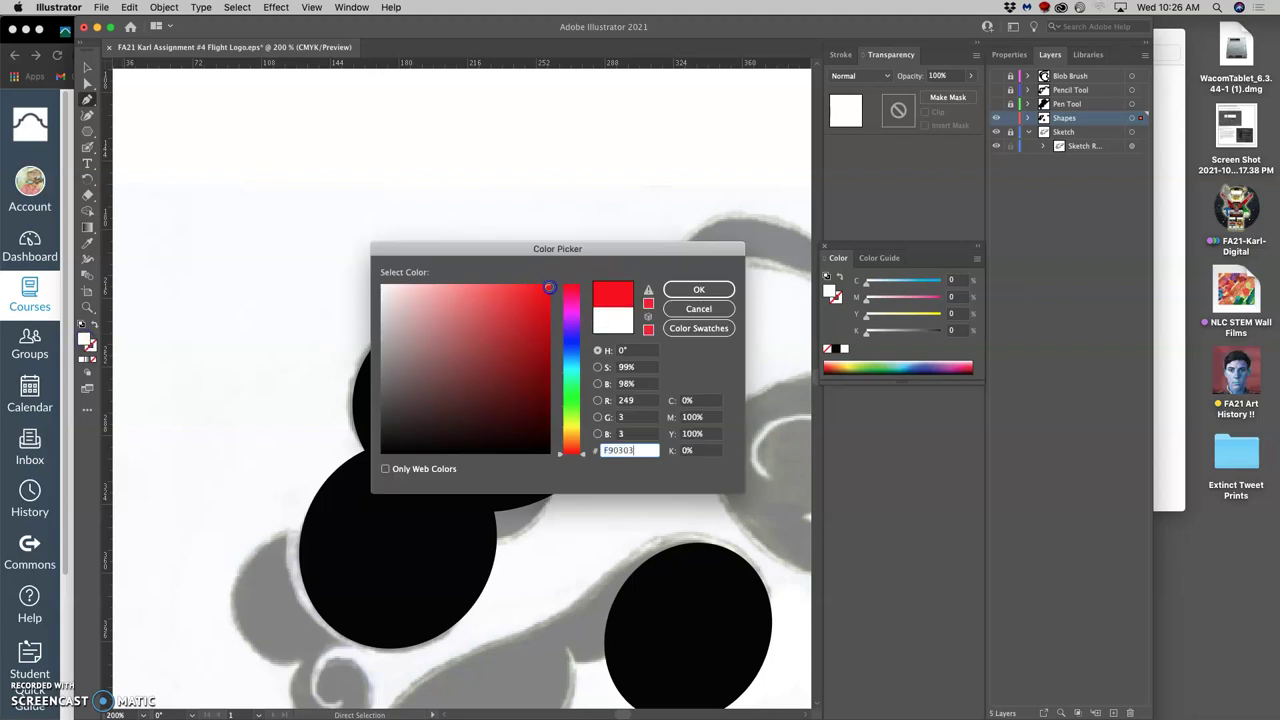
pyautogui.click(687, 289)
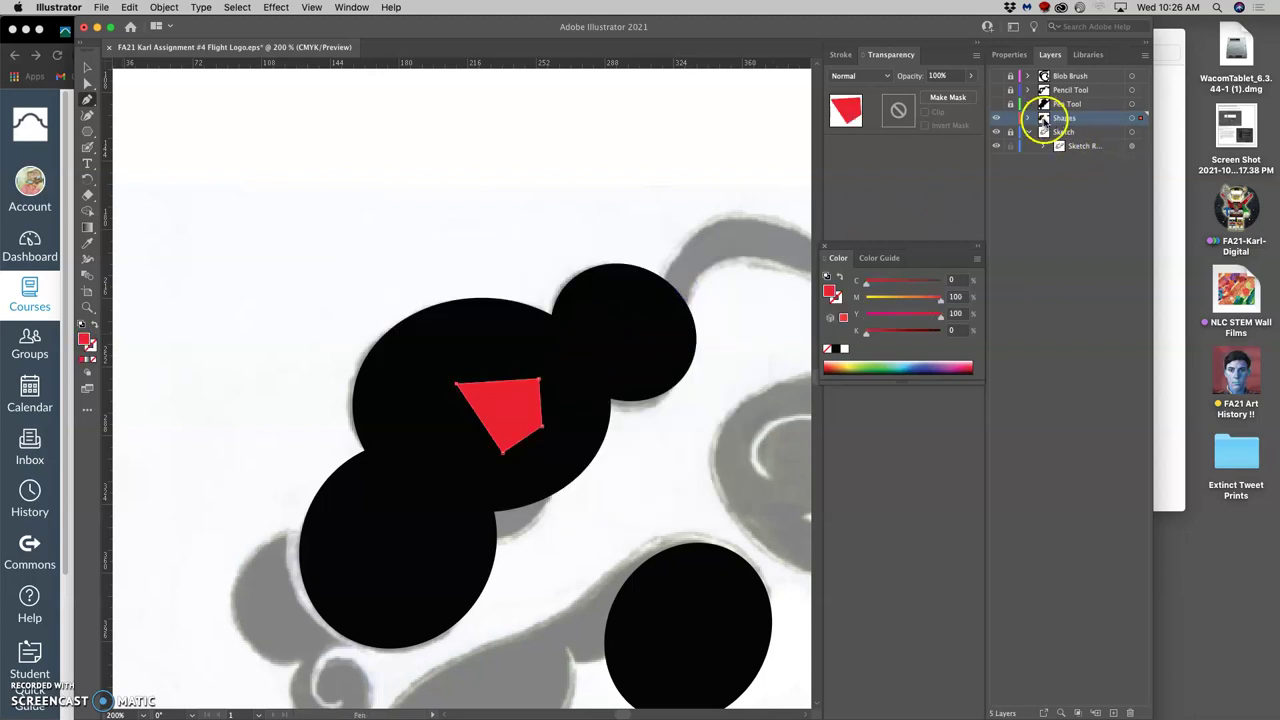
pyautogui.click(1029, 119)
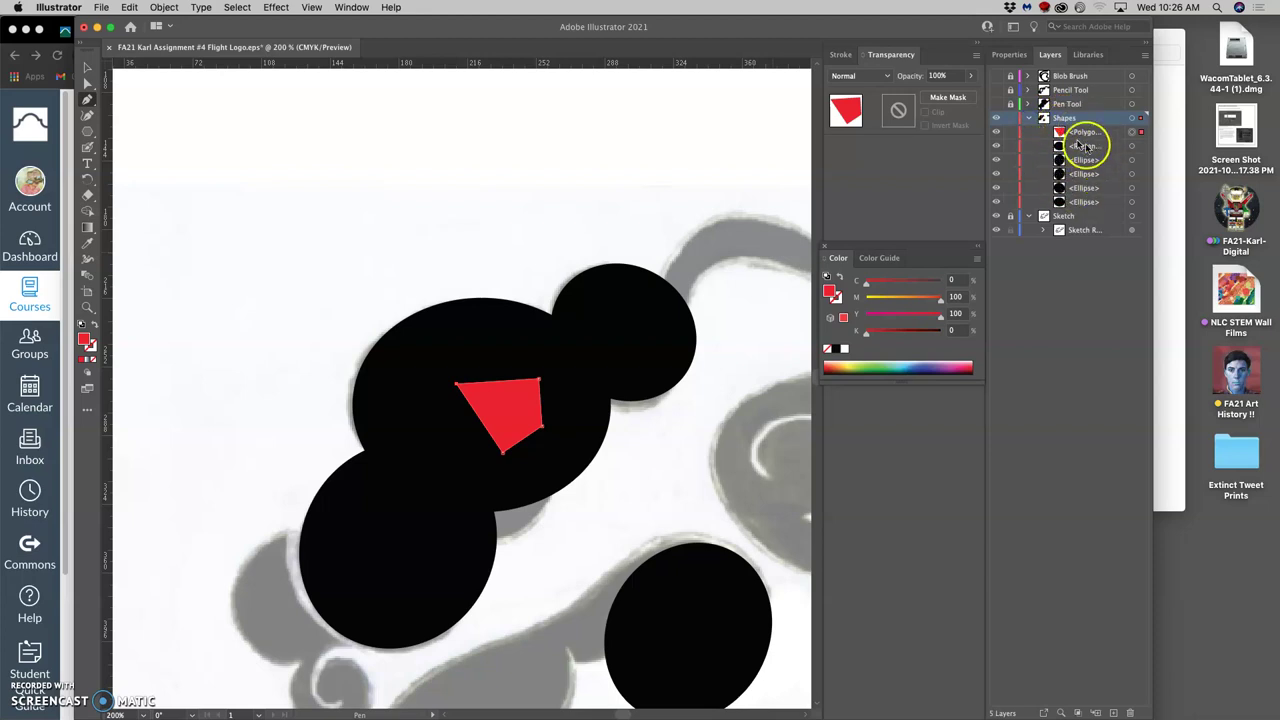
# Move the red polygon down and right onto the ellipse's edge, checking it against the sketch.
pyautogui.click(87, 67)
pyautogui.click(525, 412)
pyautogui.moveTo(514, 409); pyautogui.dragTo(533, 370)
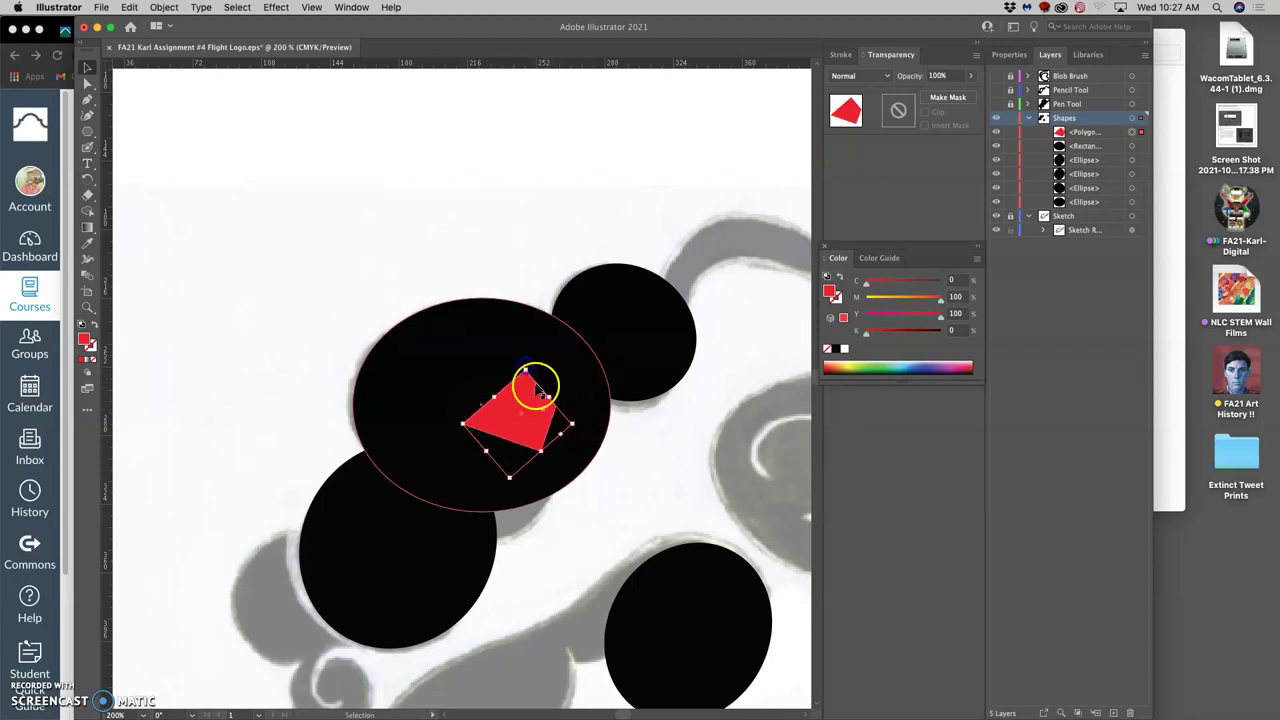
pyautogui.click(996, 118)
pyautogui.click(996, 119)
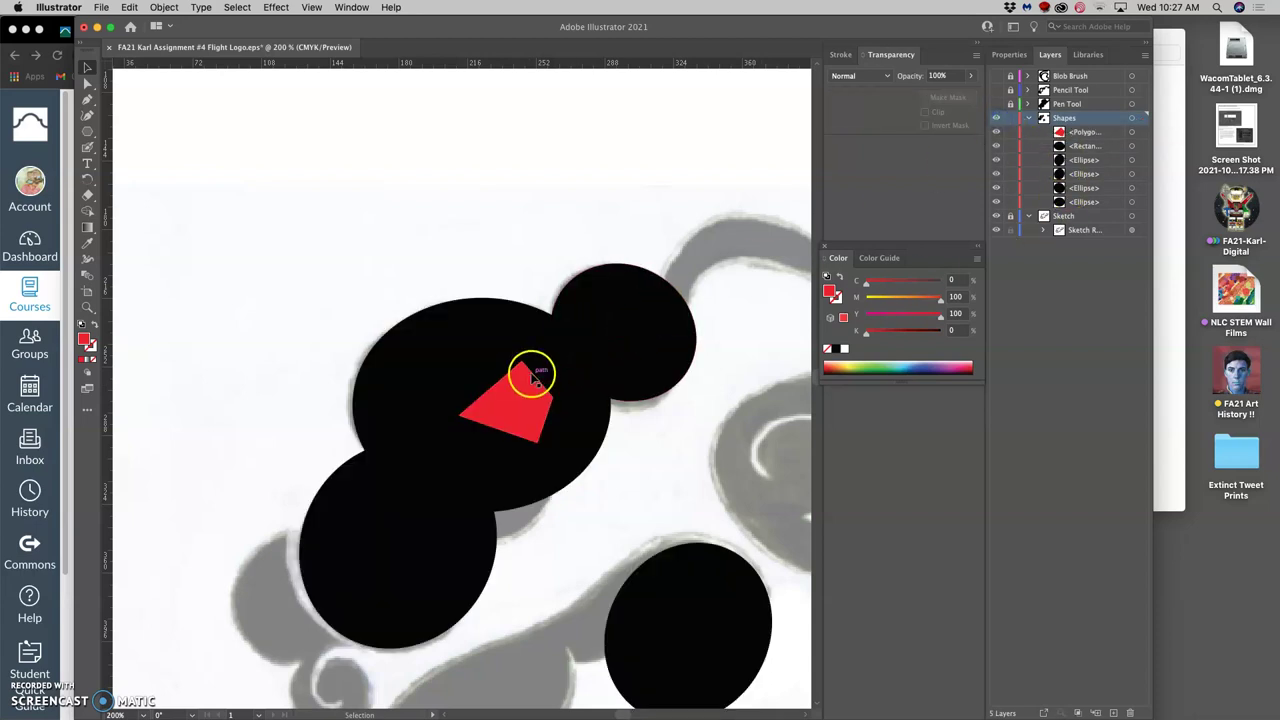
pyautogui.moveTo(522, 388); pyautogui.dragTo(562, 406)
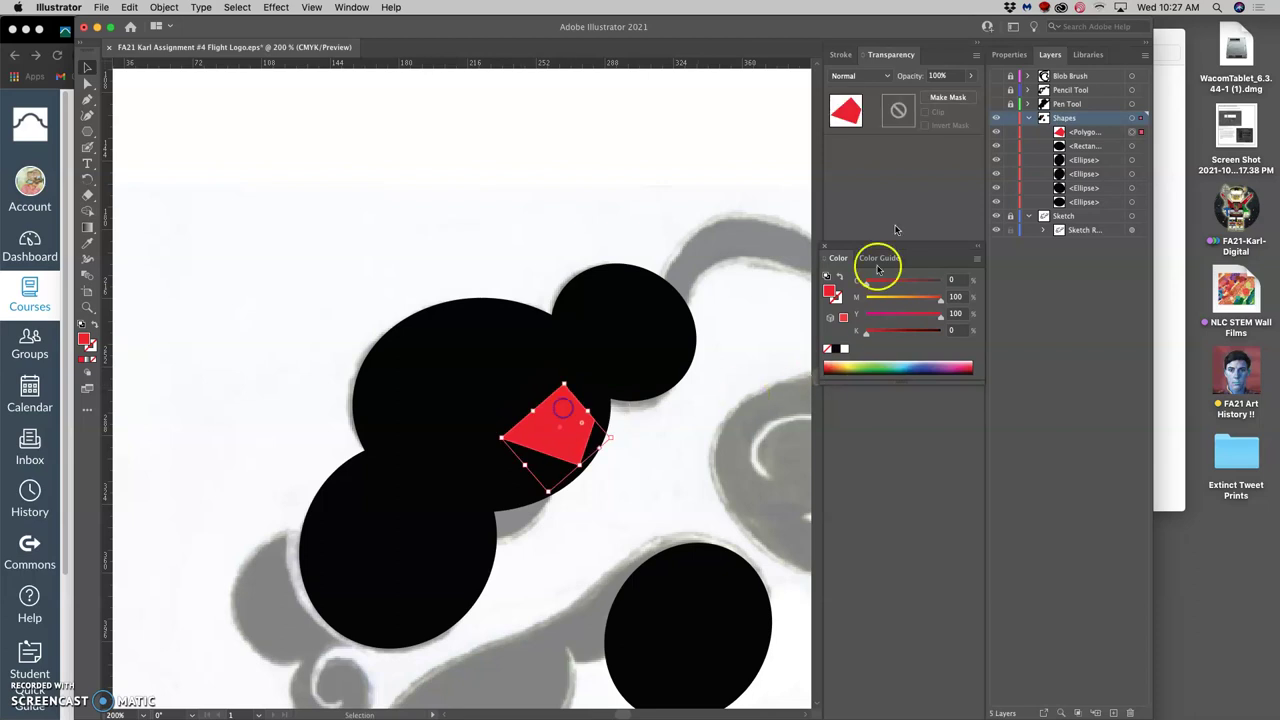
pyautogui.click(999, 118)
pyautogui.click(999, 118)
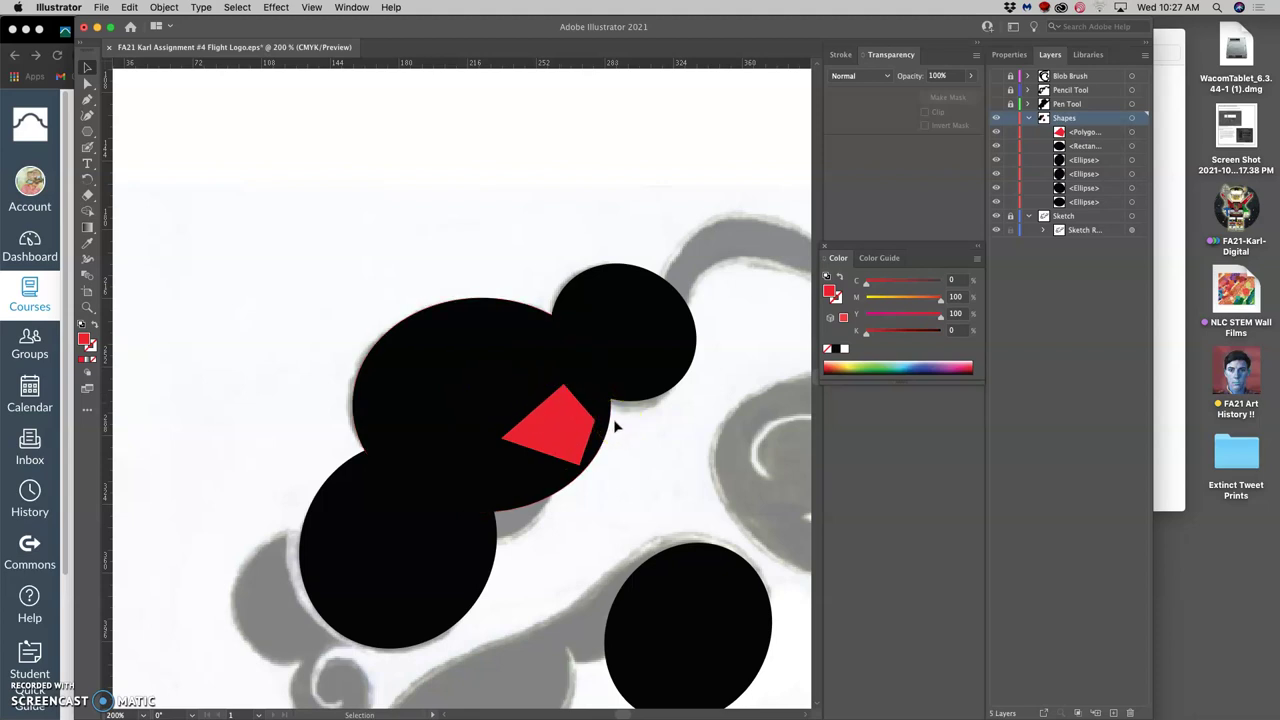
# Select the red polygon in the Layers panel and target every object on the Shapes layer.
pyautogui.scroll(-5, 617, 423)
pyautogui.click(581, 264)
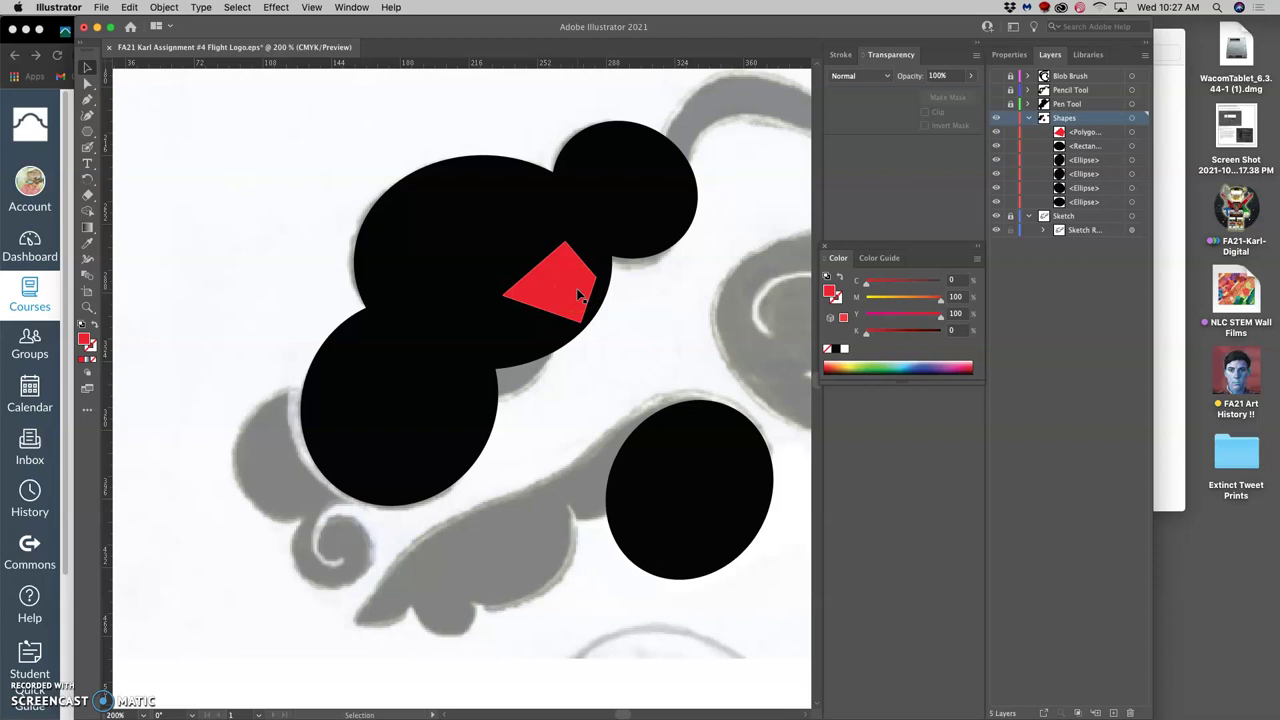
pyautogui.click(571, 297)
pyautogui.click(597, 288)
pyautogui.click(577, 284)
pyautogui.click(568, 288)
pyautogui.click(1101, 134)
pyautogui.click(1132, 120)
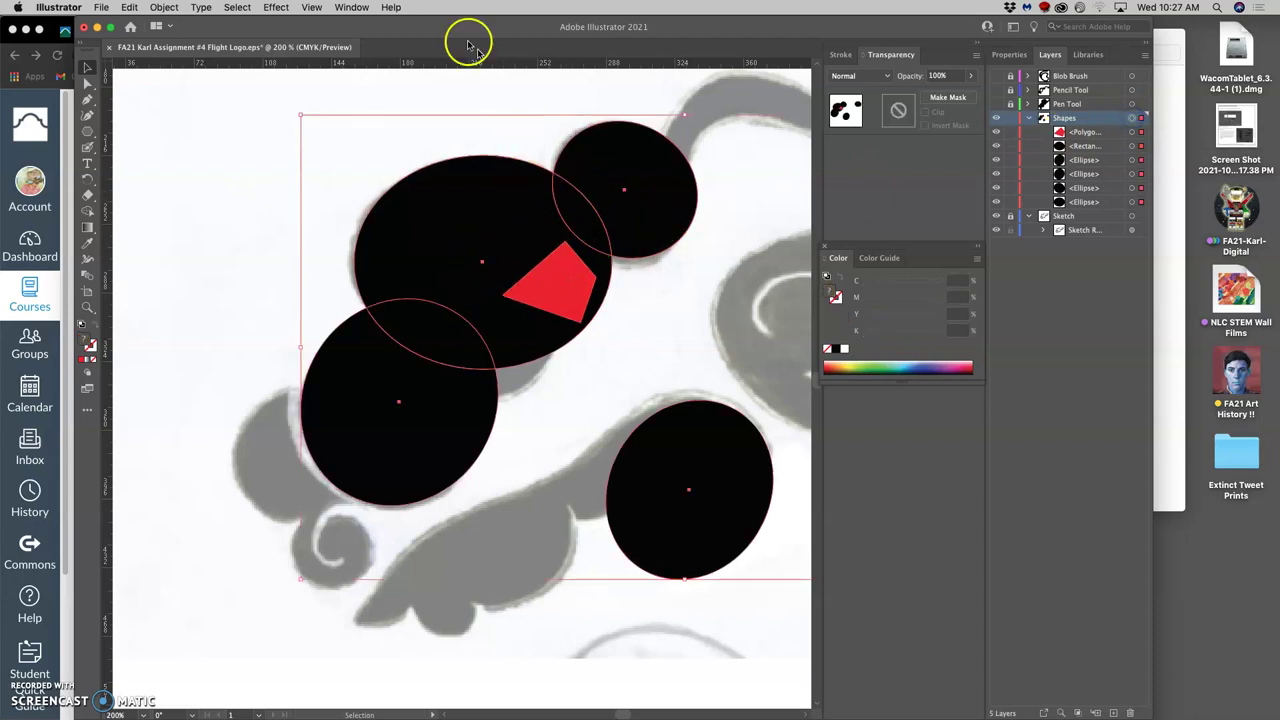
# Open the Pathfinder panel from the Window menu and dock it with the other panels.
pyautogui.click(353, 8)
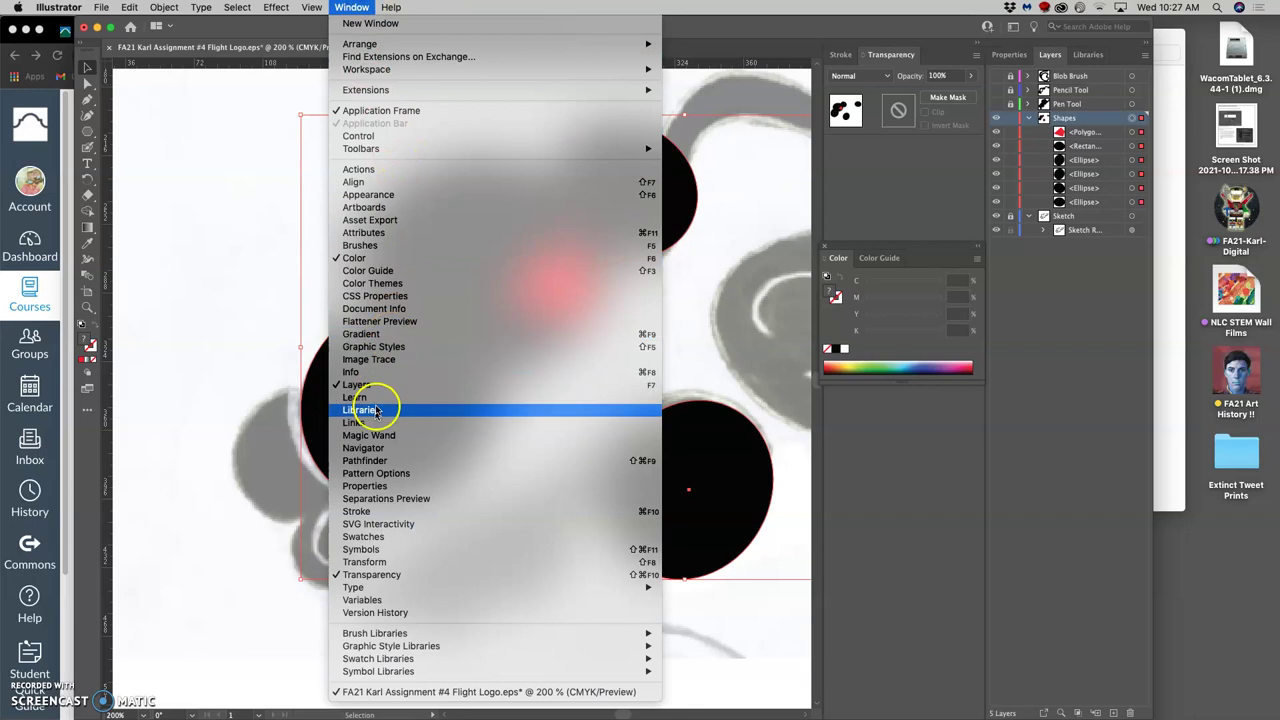
pyautogui.click(368, 460)
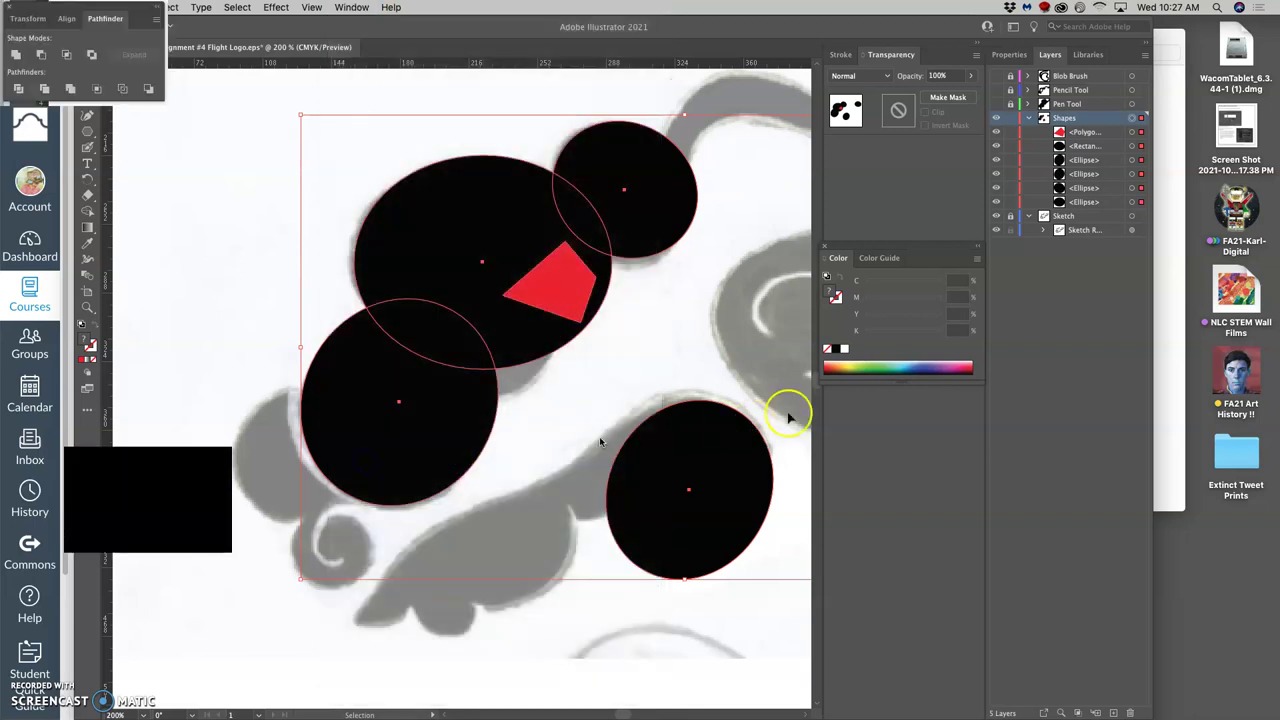
pyautogui.moveTo(191, 455)
pyautogui.mouseDown()
pyautogui.moveTo(283, 453)
pyautogui.moveTo(766, 280)
pyautogui.moveTo(900, 166)
pyautogui.moveTo(940, 100)
pyautogui.moveTo(941, 57)
pyautogui.mouseUp()
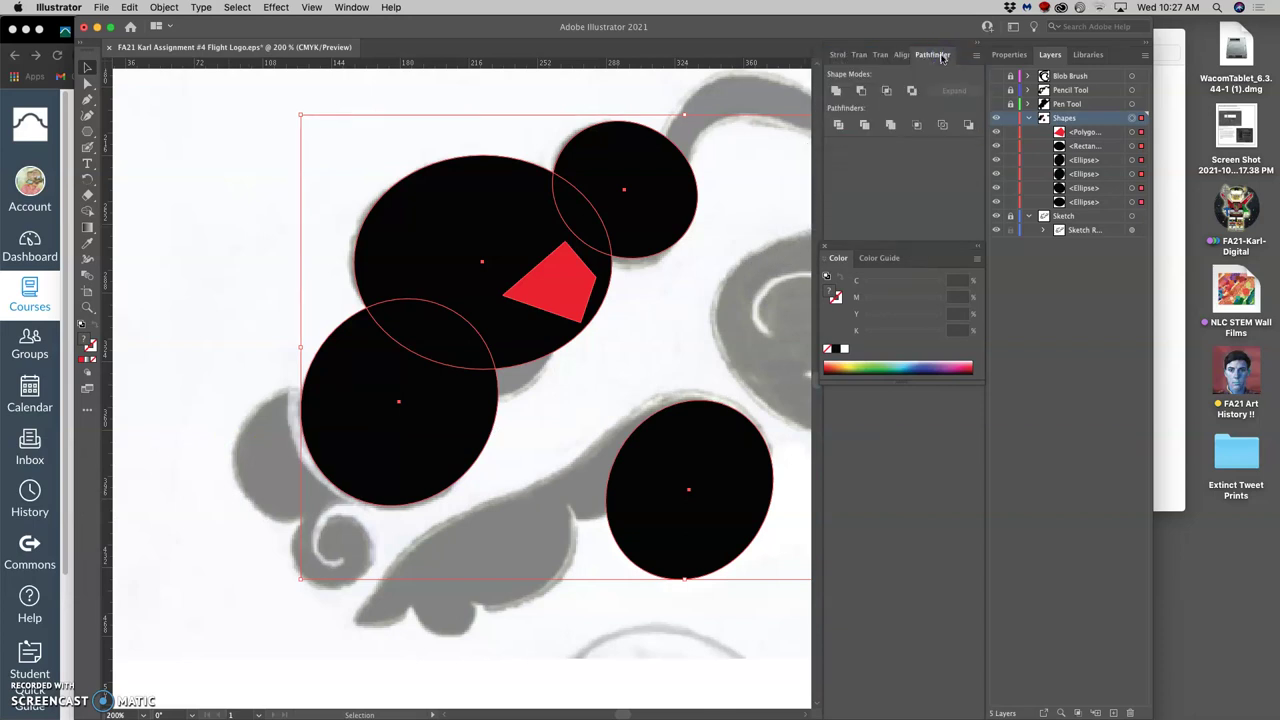
# Try uniting the selected shapes with Pathfinder, then undo so they stay separate.
pyautogui.click(837, 91)
pyautogui.click(567, 247)
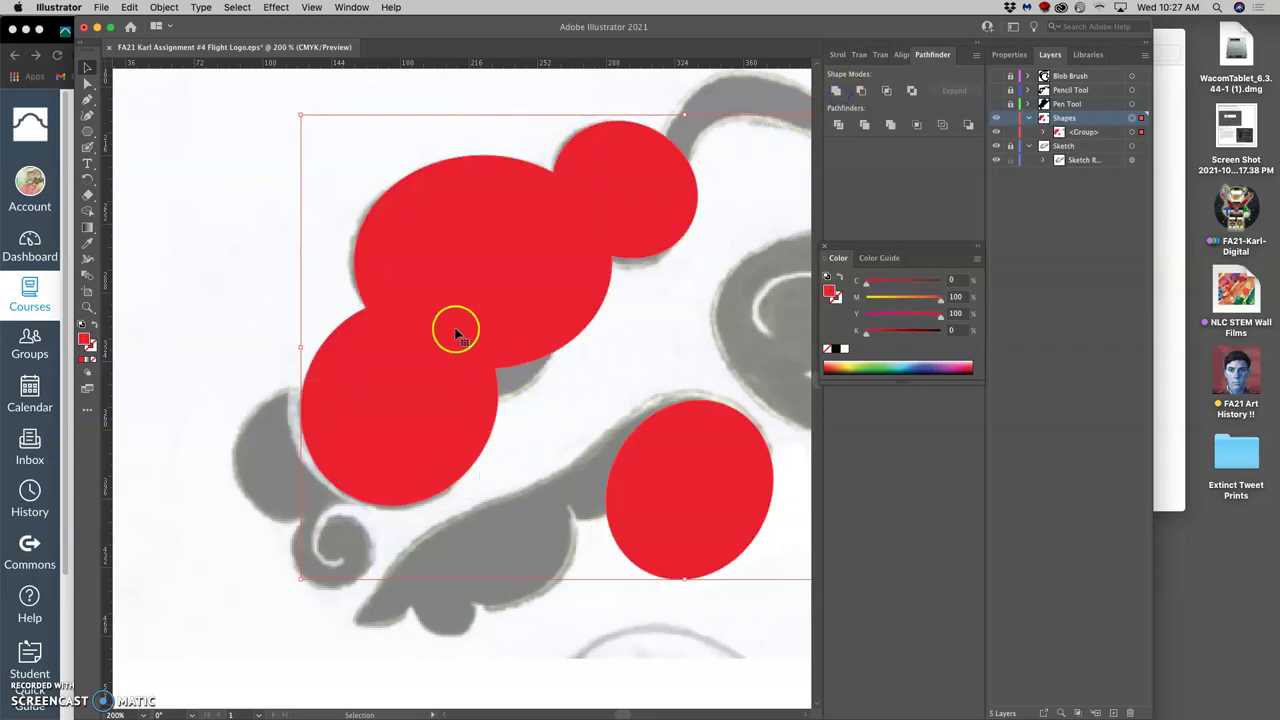
pyautogui.hscroll(5, 620, 346)
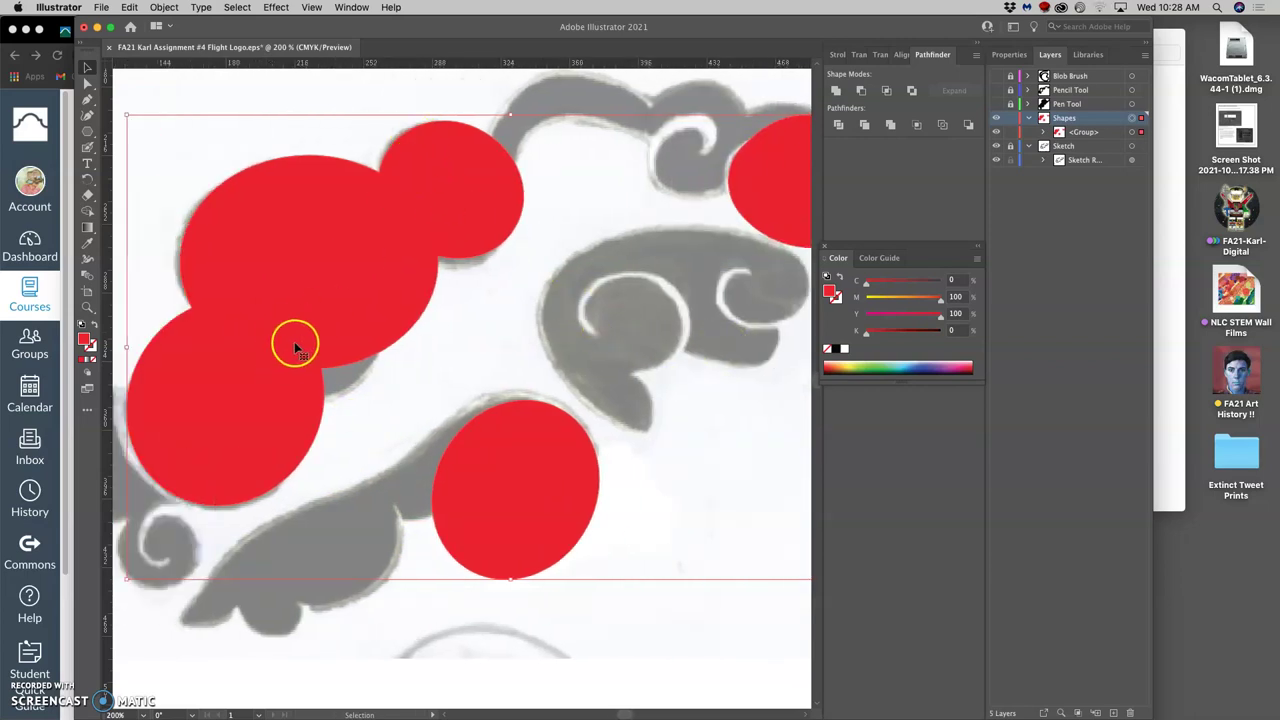
pyautogui.press('super+shift+g')
pyautogui.press('v')
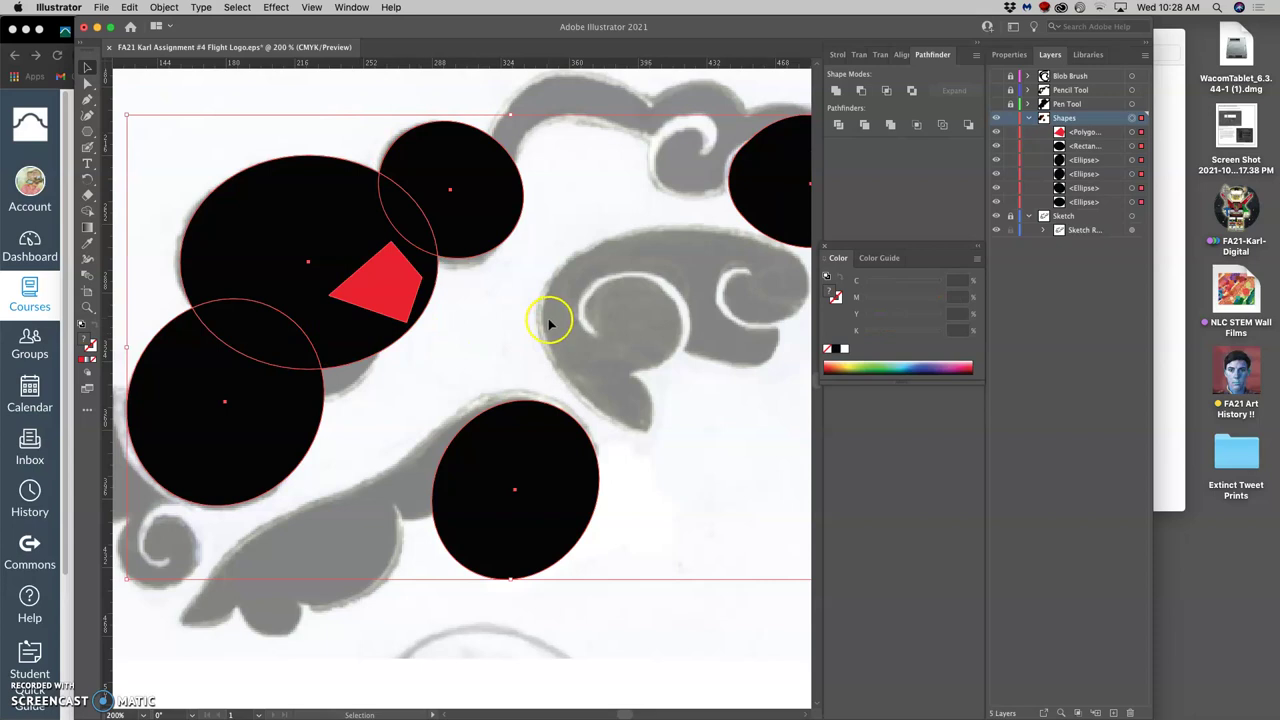
pyautogui.hscroll(-3, 549, 323)
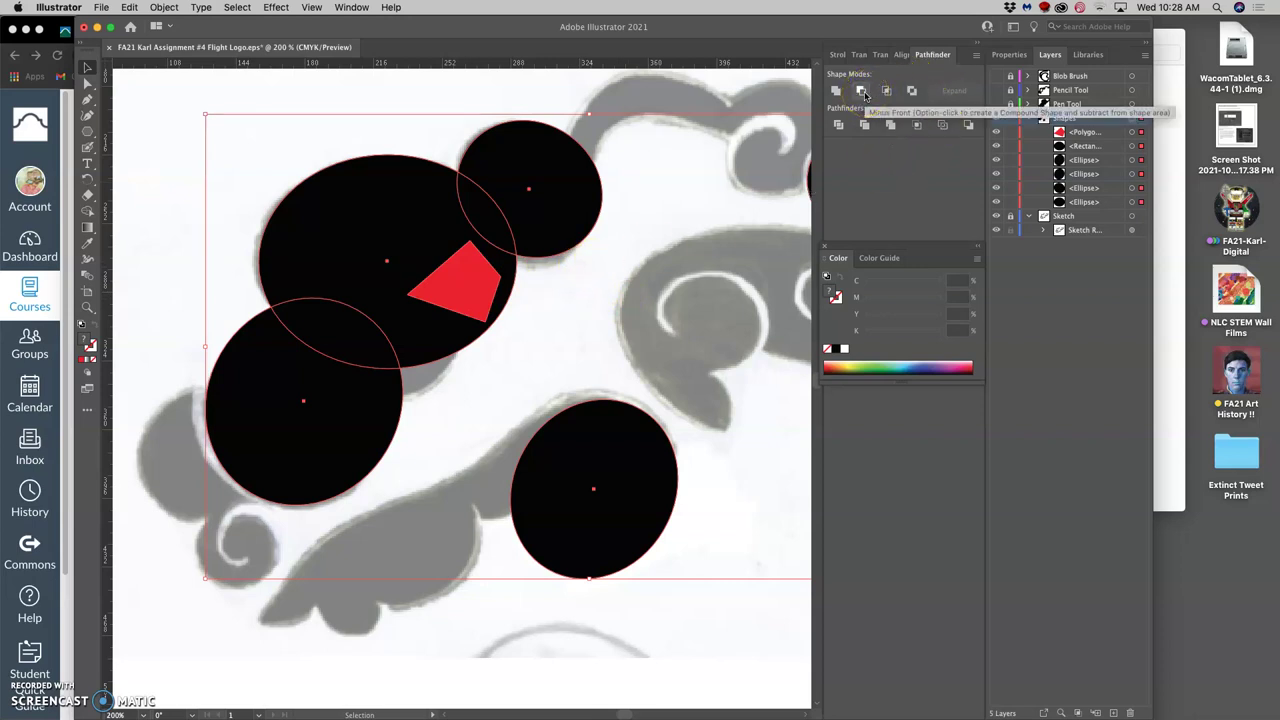
# Try Minus Front on the current selection, then undo the subtraction.
pyautogui.click(862, 92)
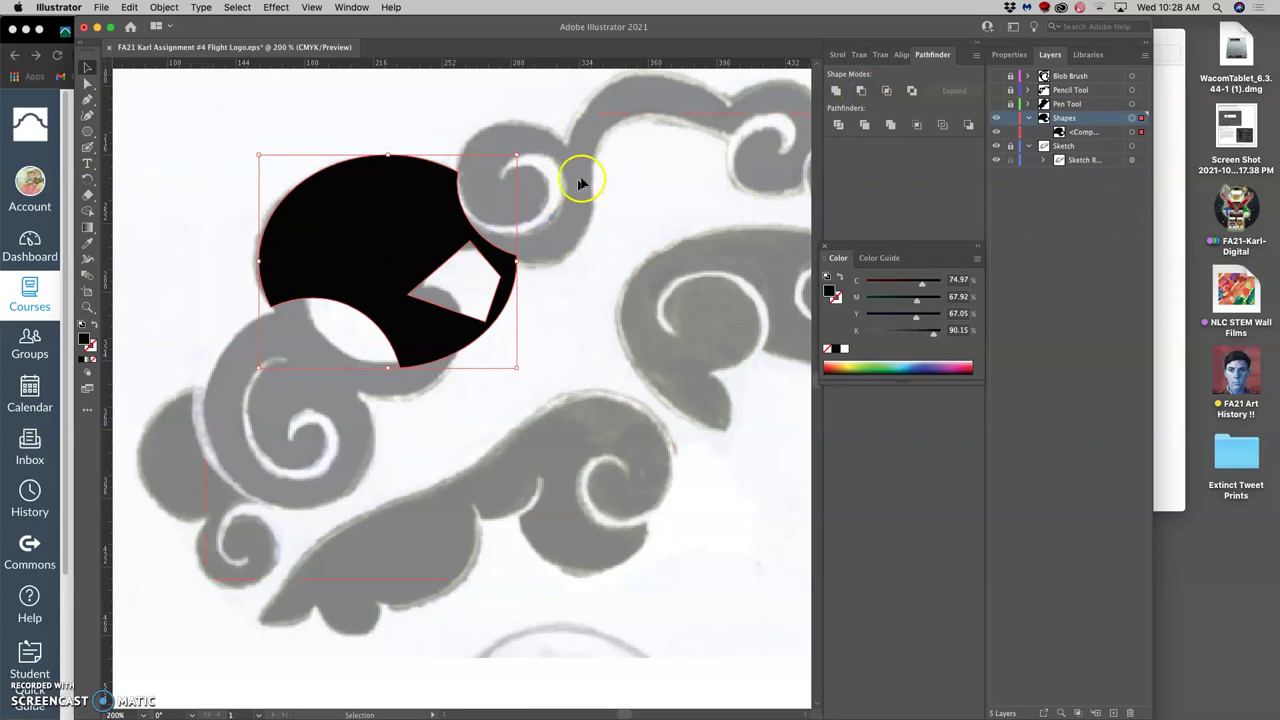
pyautogui.hscroll(3, 567, 230)
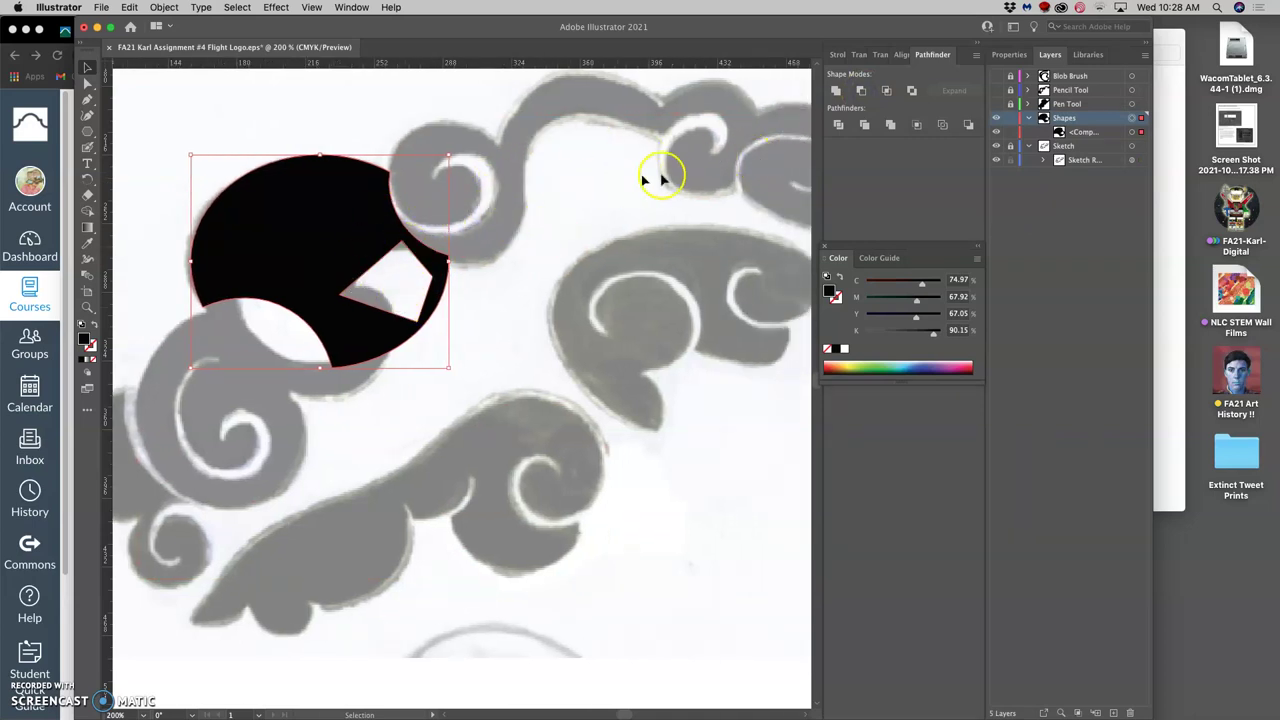
pyautogui.press('alt+shift+super+8')
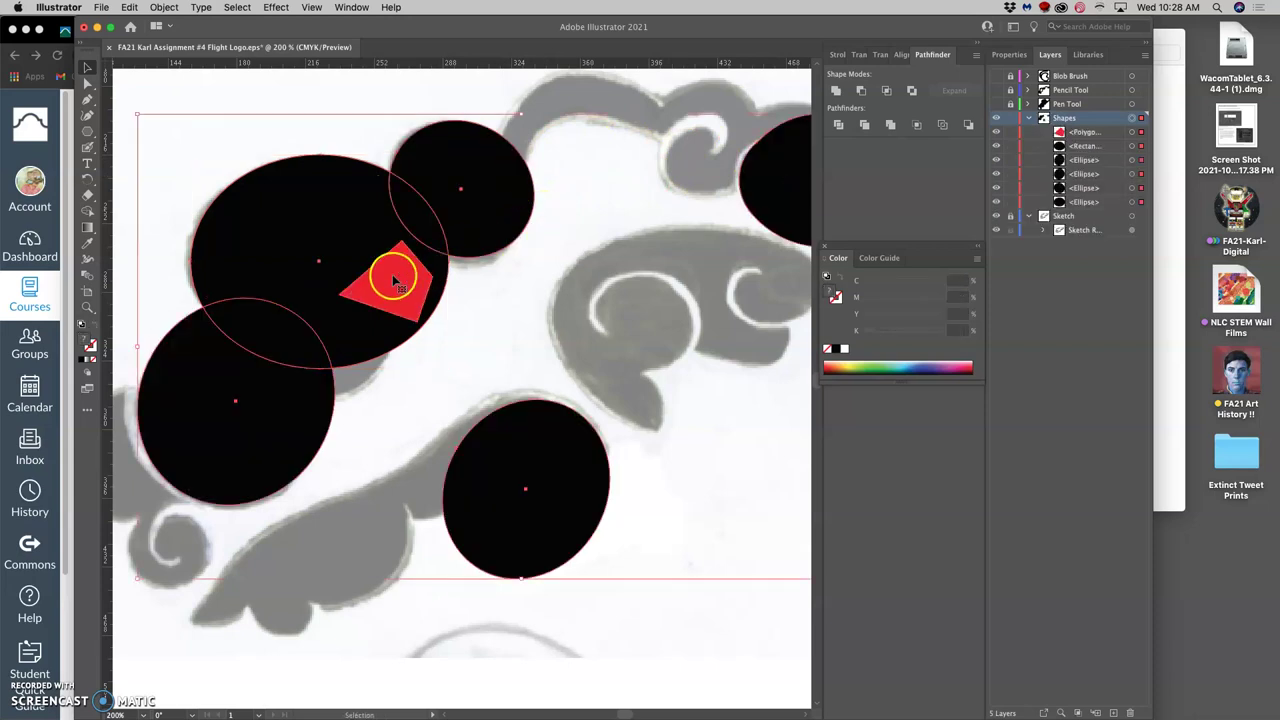
# Select only the red polygon and large ellipse, then subtract the polygon with Minus Front.
pyautogui.click(1089, 132)
pyautogui.click(1132, 133)
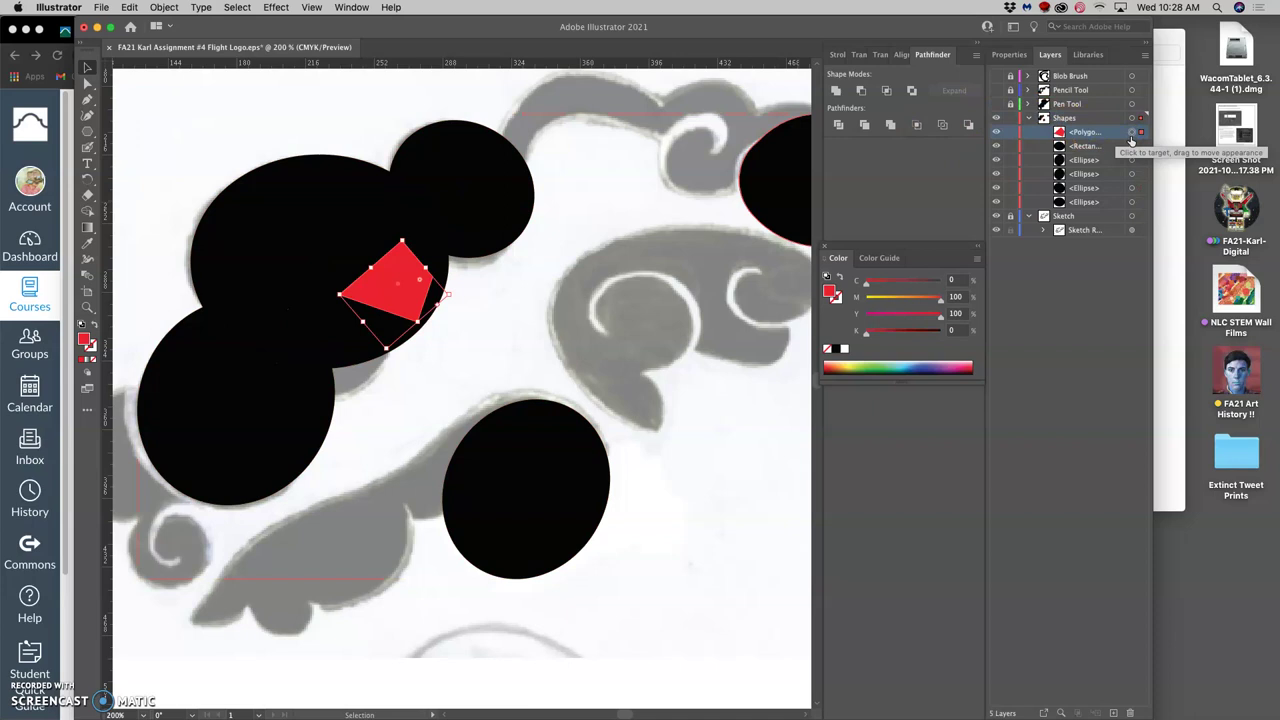
pyautogui.click(1132, 203)
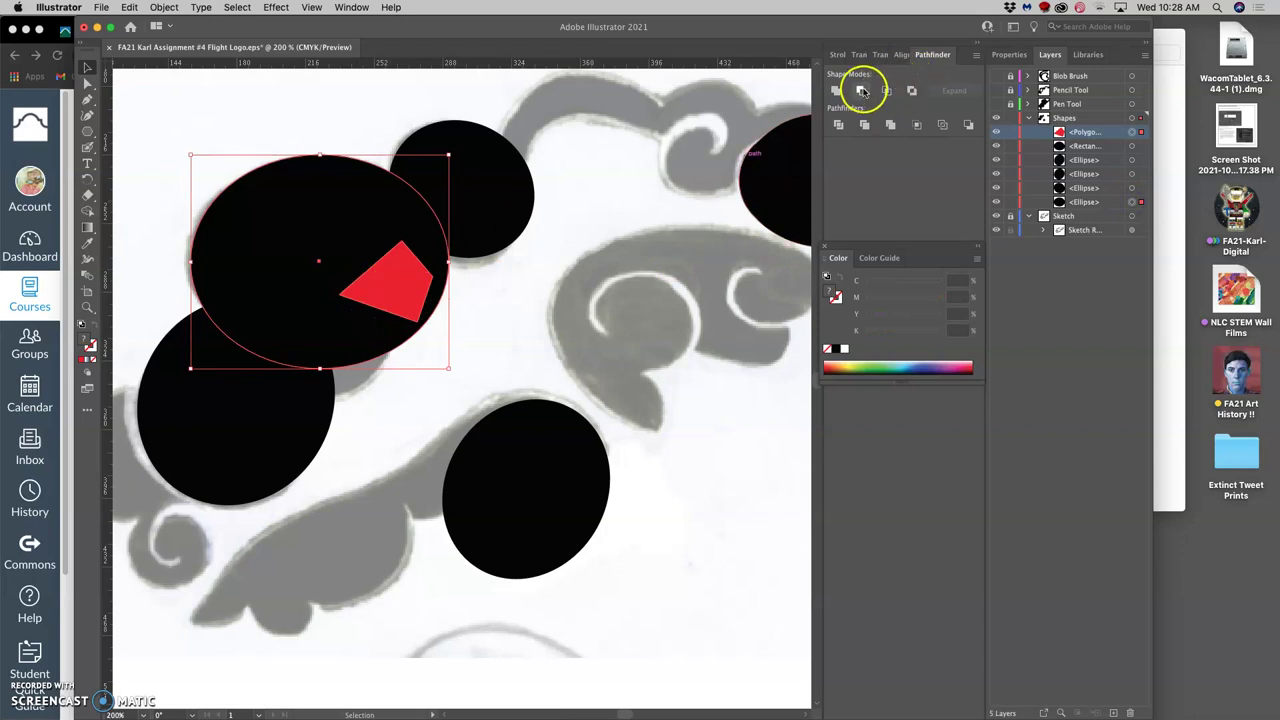
pyautogui.click(861, 92)
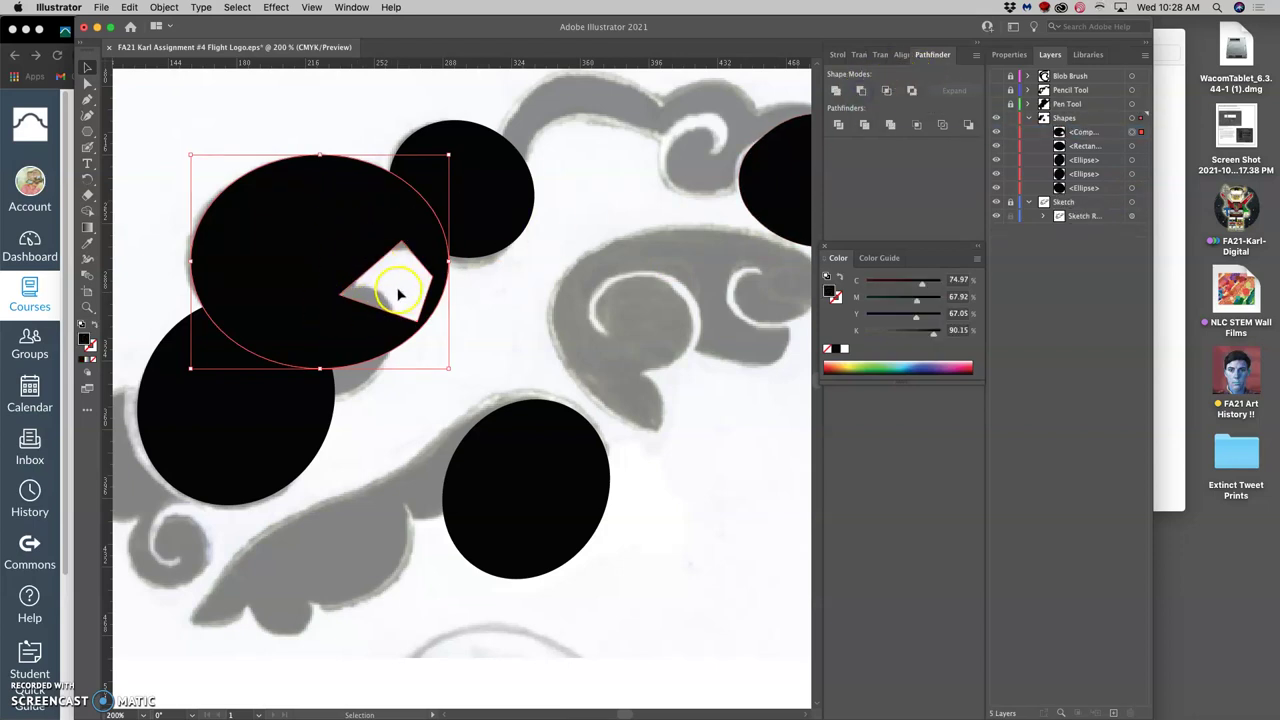
pyautogui.click(492, 308)
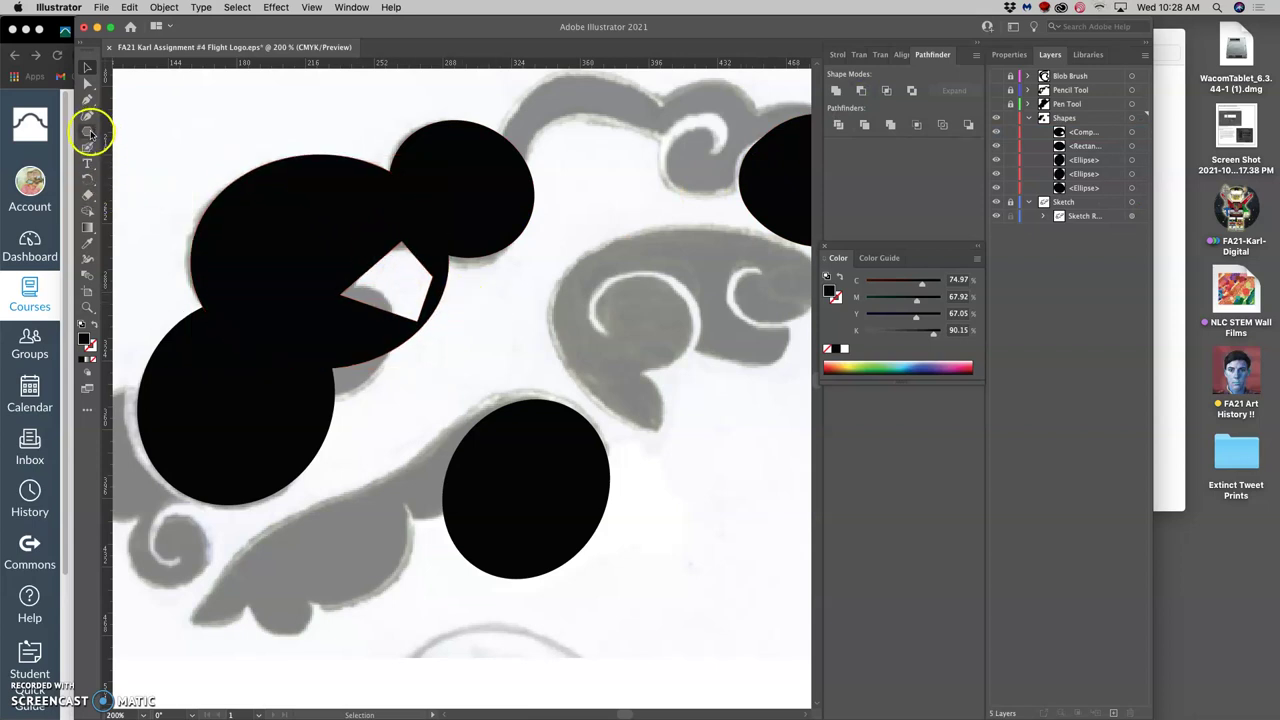
# Draw a small circle on the notched ellipse and cut it out with Minus Front.
pyautogui.moveTo(89, 133); pyautogui.dragTo(124, 149)
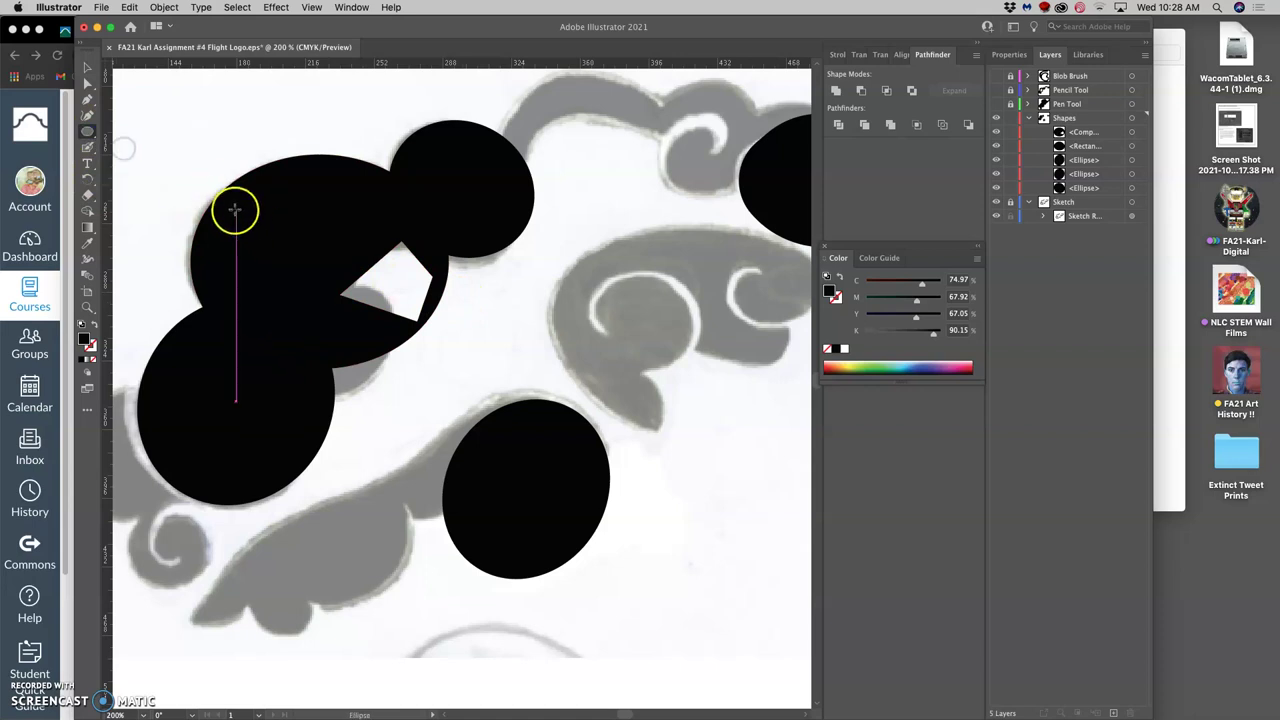
pyautogui.moveTo(242, 202); pyautogui.dragTo(315, 309)
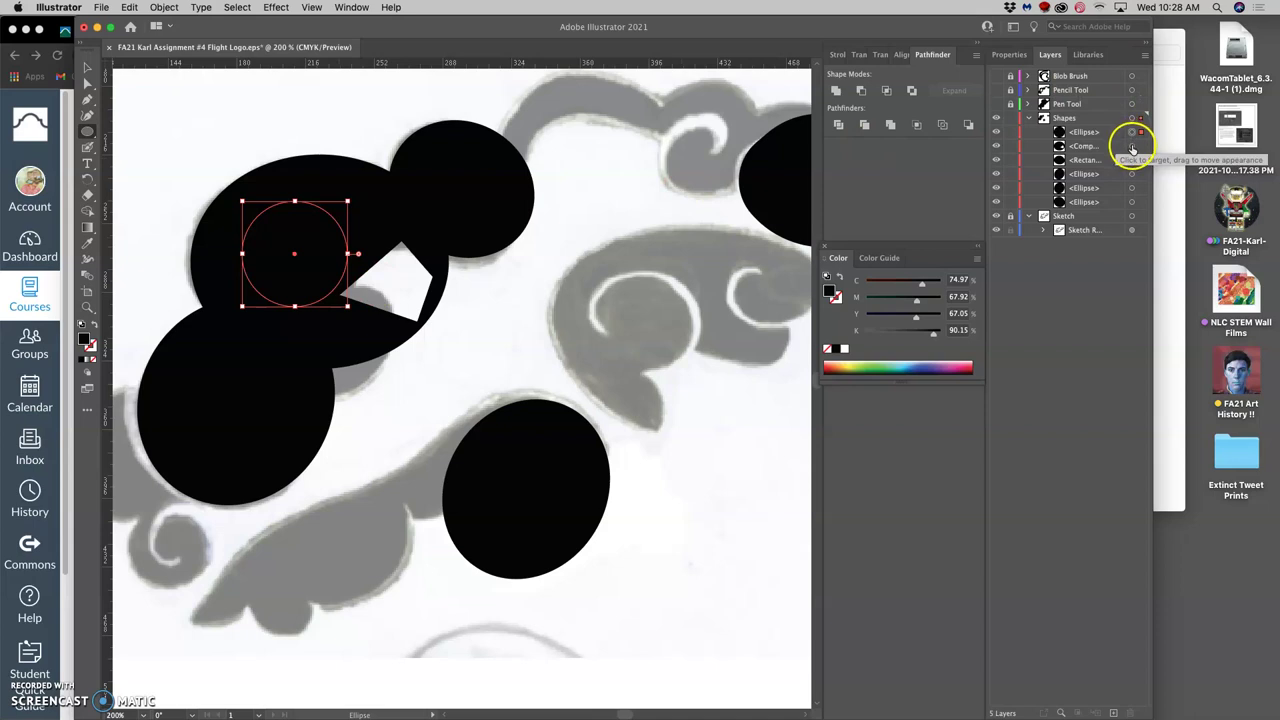
pyautogui.keyDown('shift'); pyautogui.click(1133, 147); pyautogui.keyUp('shift')
pyautogui.click(862, 92)
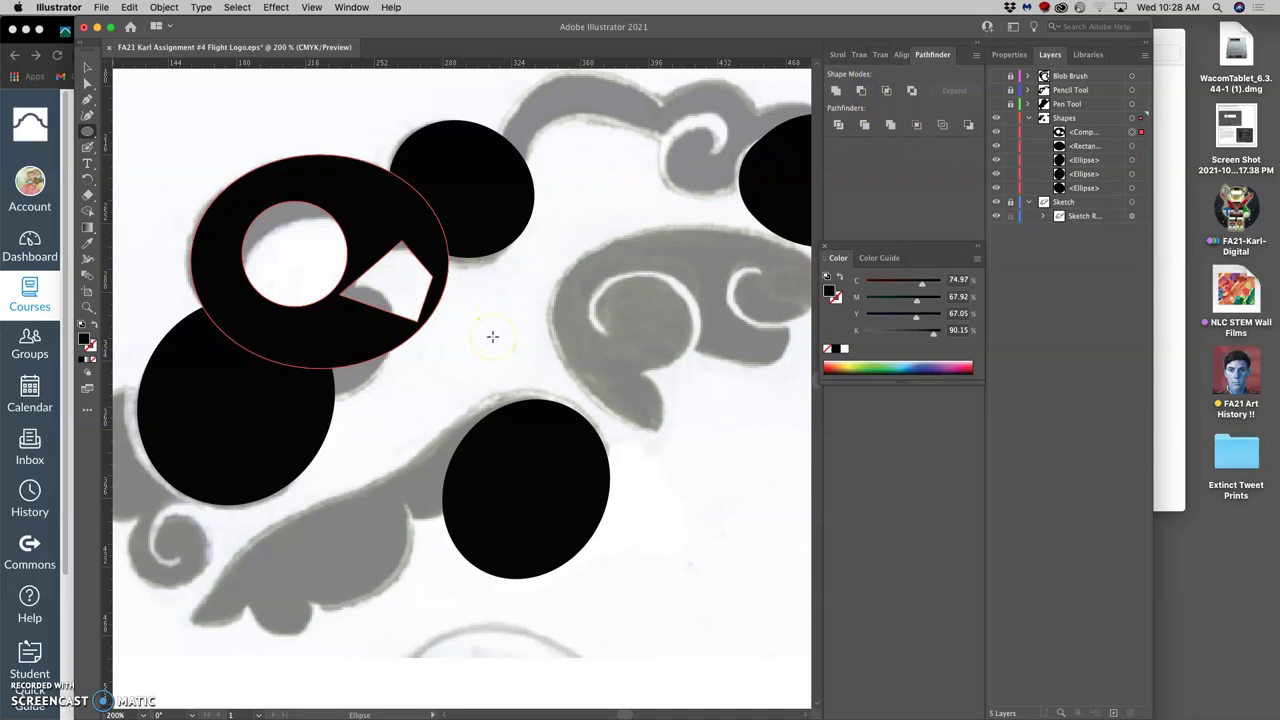
pyautogui.hscroll(-2, 437, 317)
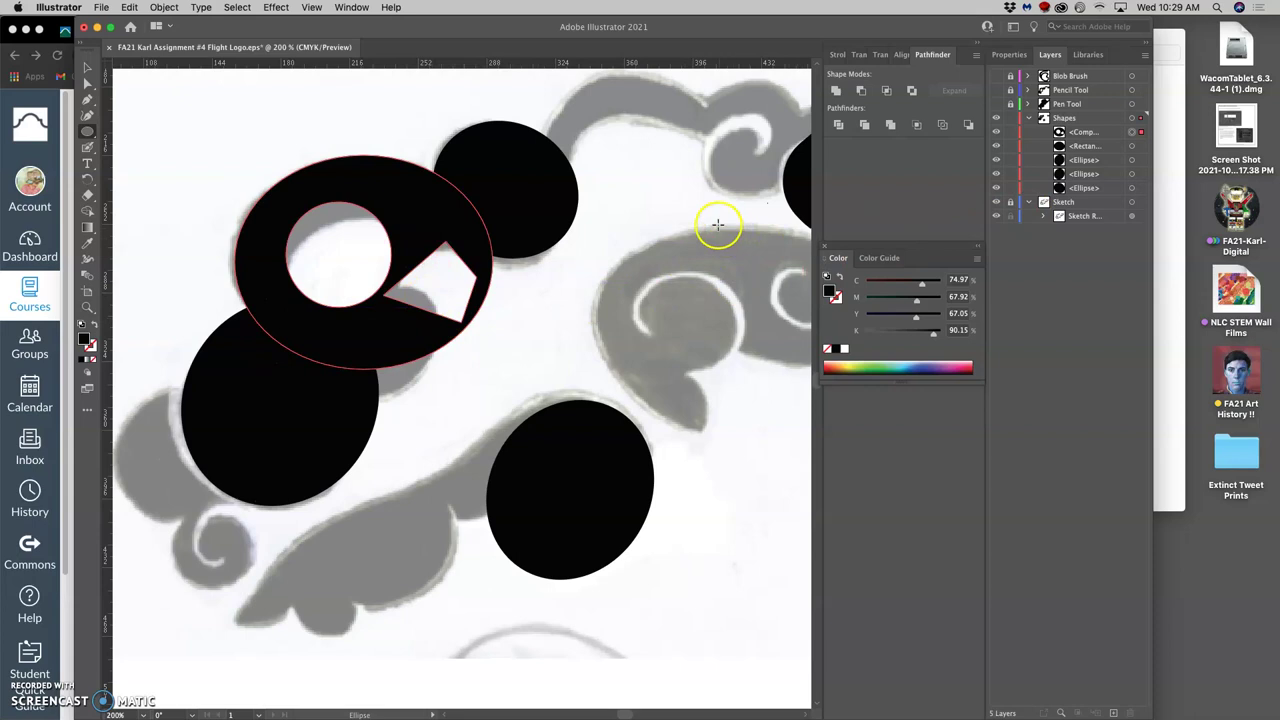
# Select all Shapes layer objects, unite them with Pathfinder, and zoom out to the artboard.
pyautogui.click(1131, 118)
pyautogui.press('v')
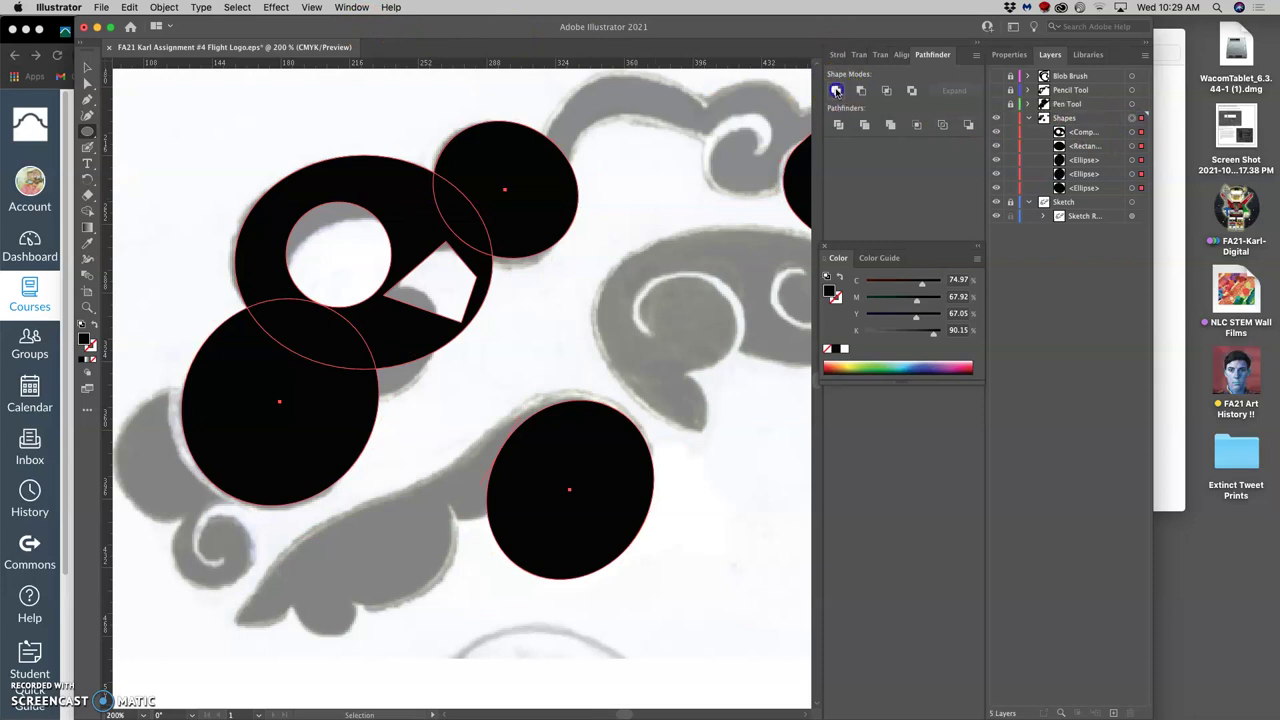
pyautogui.click(836, 91)
pyautogui.press('super+minus')
pyautogui.press('super+minus')
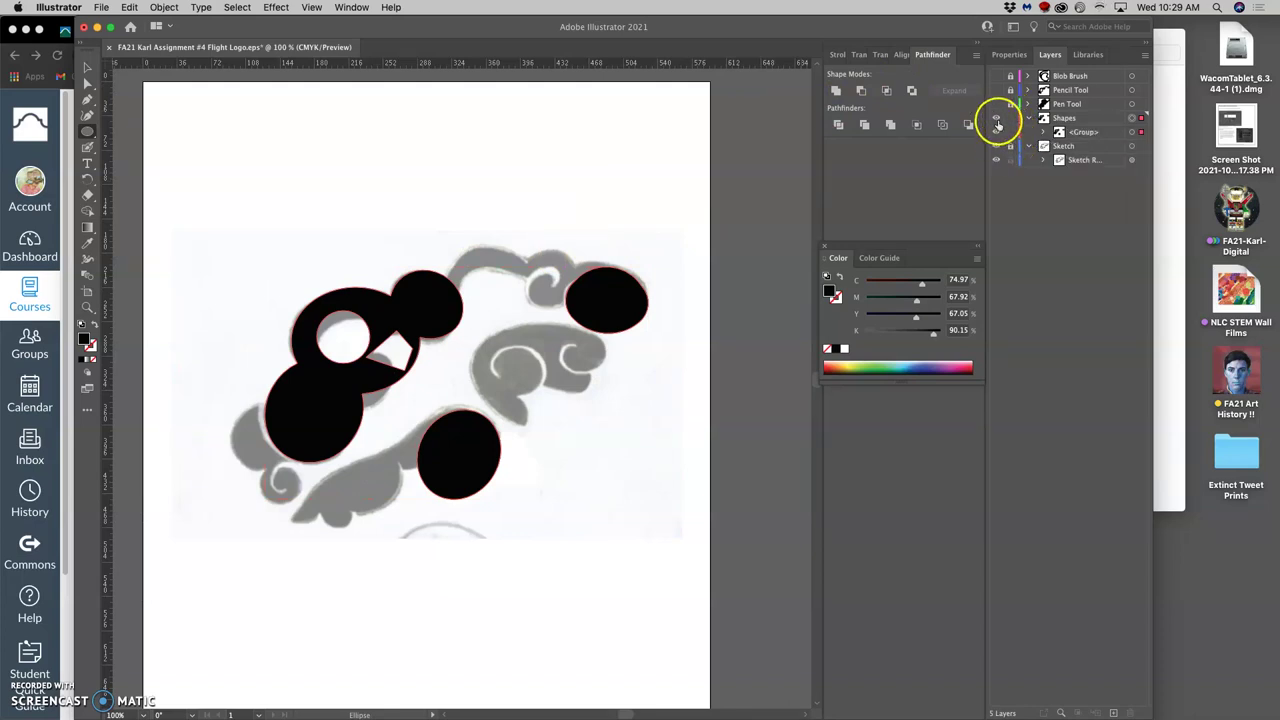
# Toggle the Shapes layer's visibility repeatedly to compare the black shapes with the sketch.
pyautogui.click(997, 119)
pyautogui.click(997, 119)
pyautogui.click(997, 119)
pyautogui.click(997, 120)
pyautogui.click(997, 120)
pyautogui.click(997, 121)
pyautogui.click(997, 120)
pyautogui.click(997, 120)
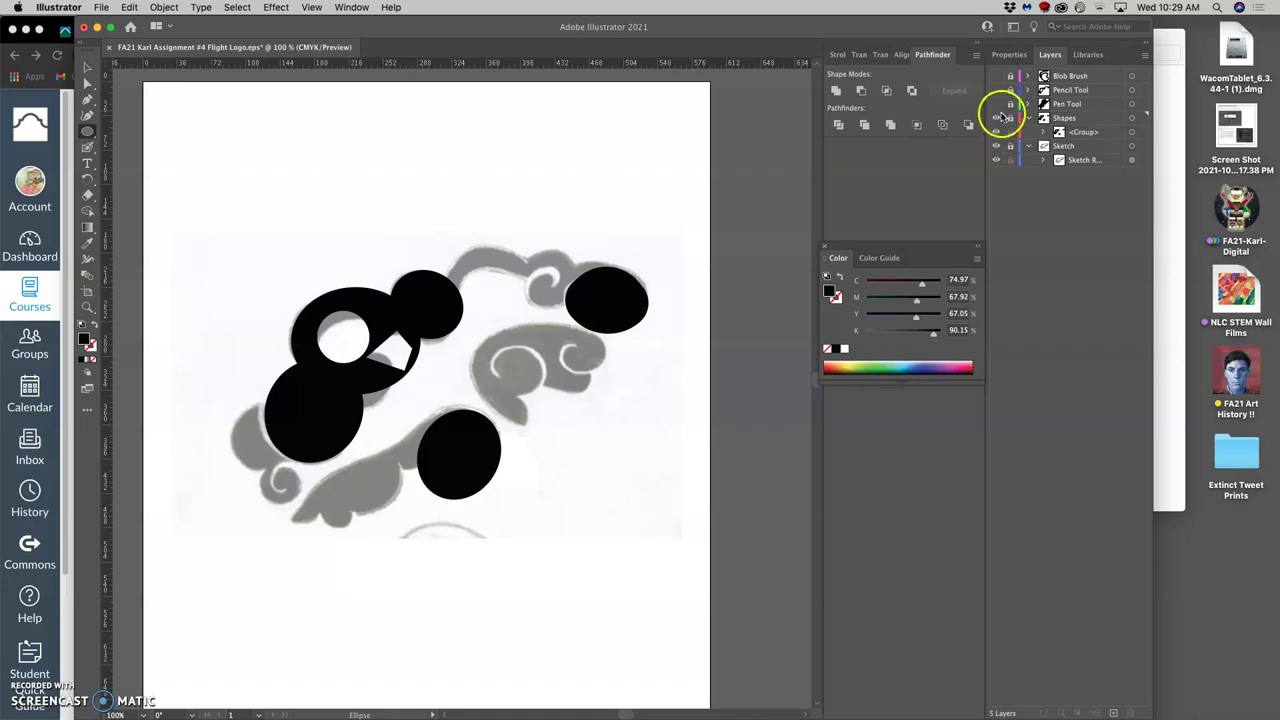
# Hide the Shapes layer, expand the Pen Tool layer to select its <Path>, and collapse Shapes.
pyautogui.click(998, 120)
pyautogui.click(997, 104)
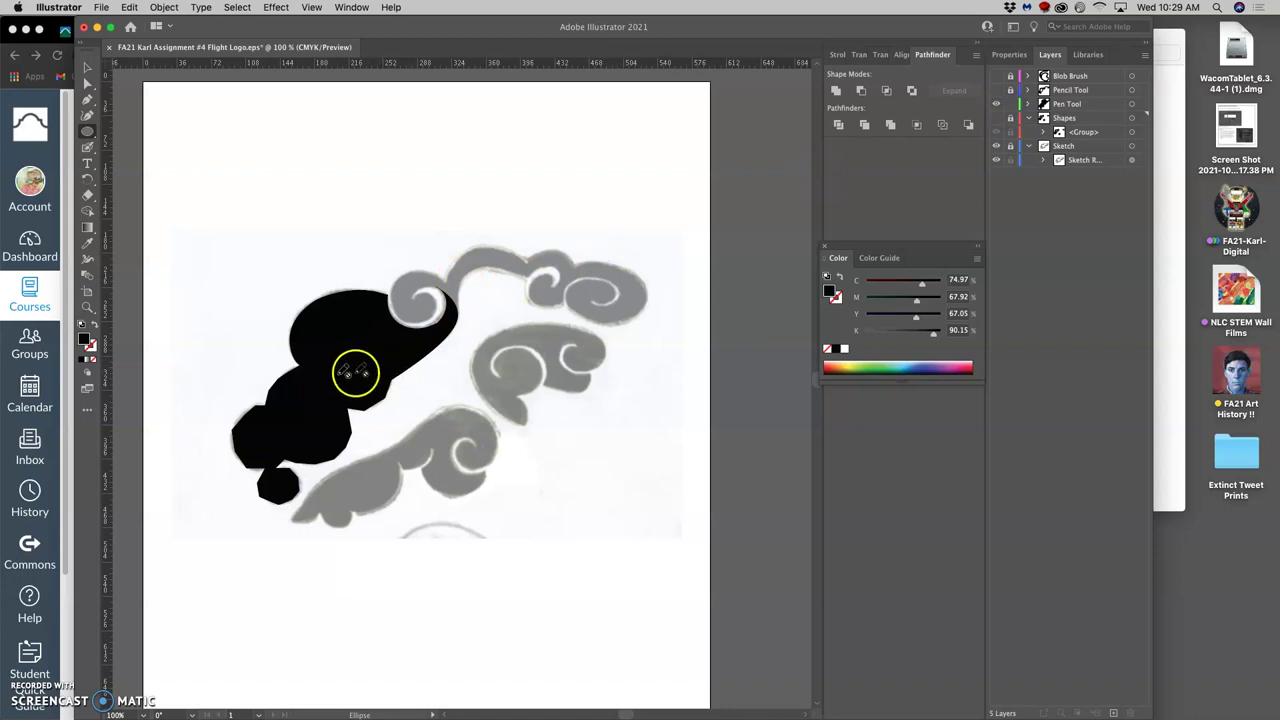
pyautogui.click(88, 120)
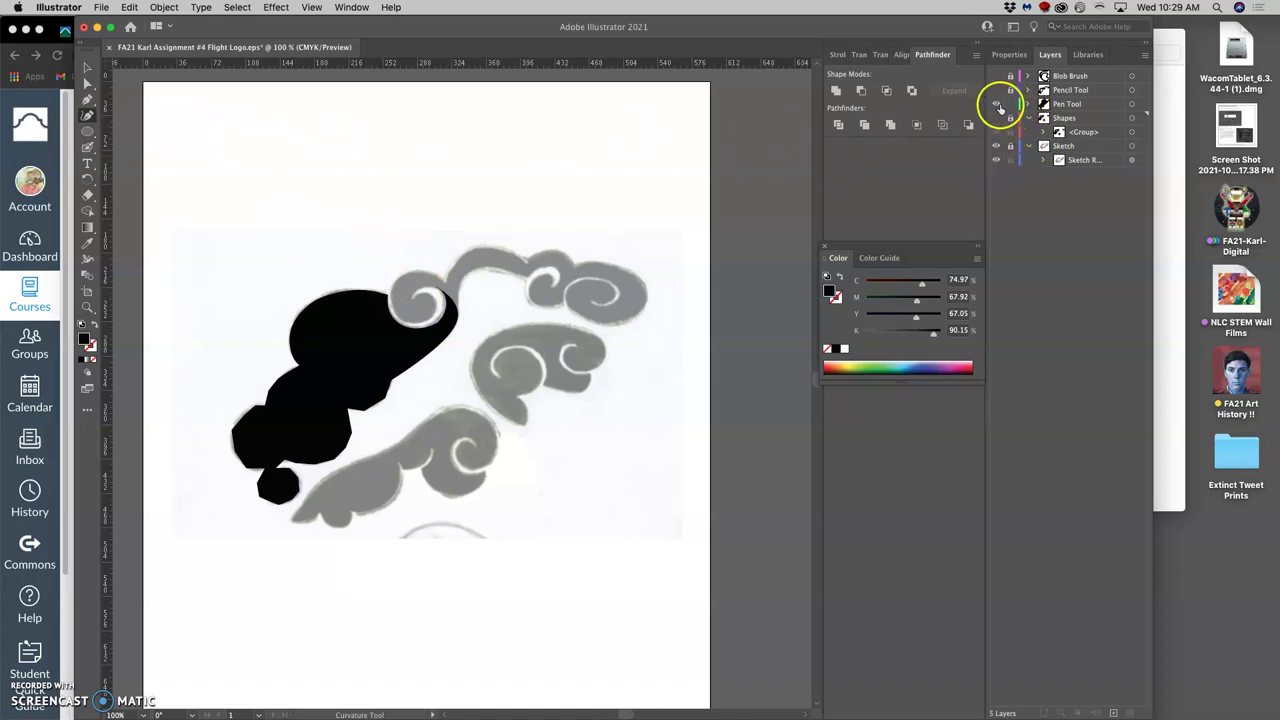
pyautogui.click(998, 106)
pyautogui.click(1028, 104)
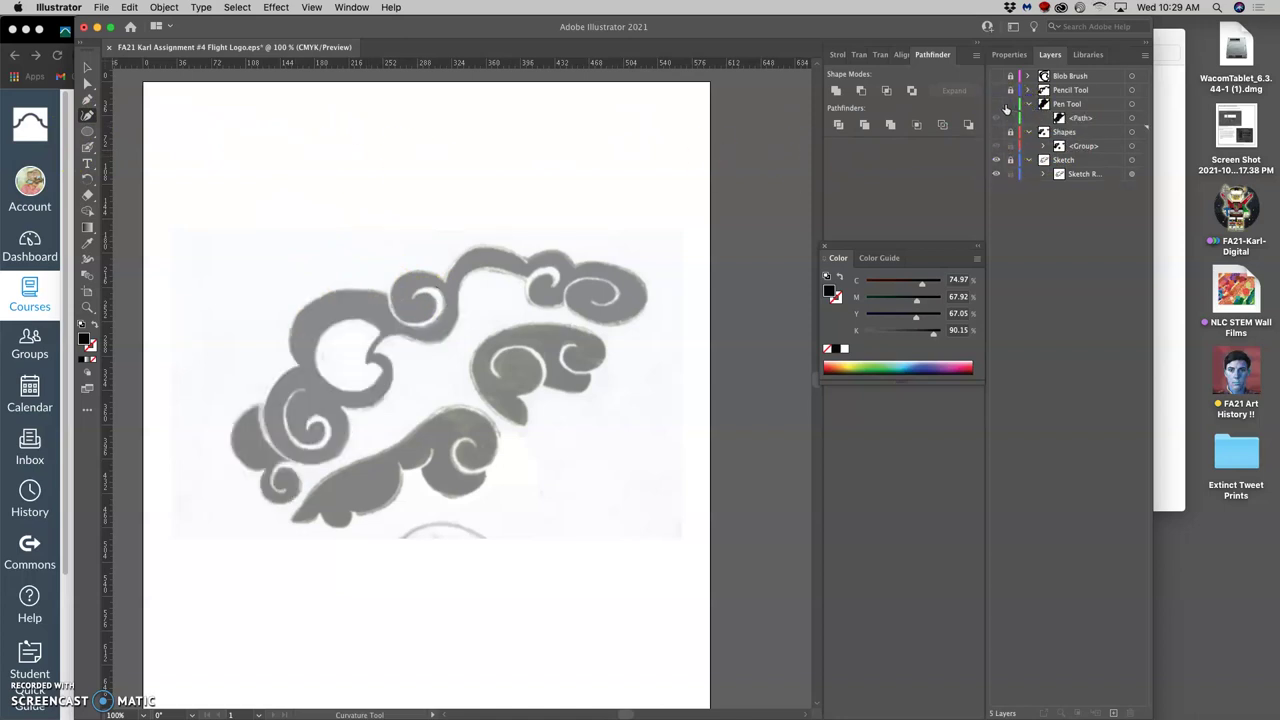
pyautogui.click(998, 106)
pyautogui.click(1080, 118)
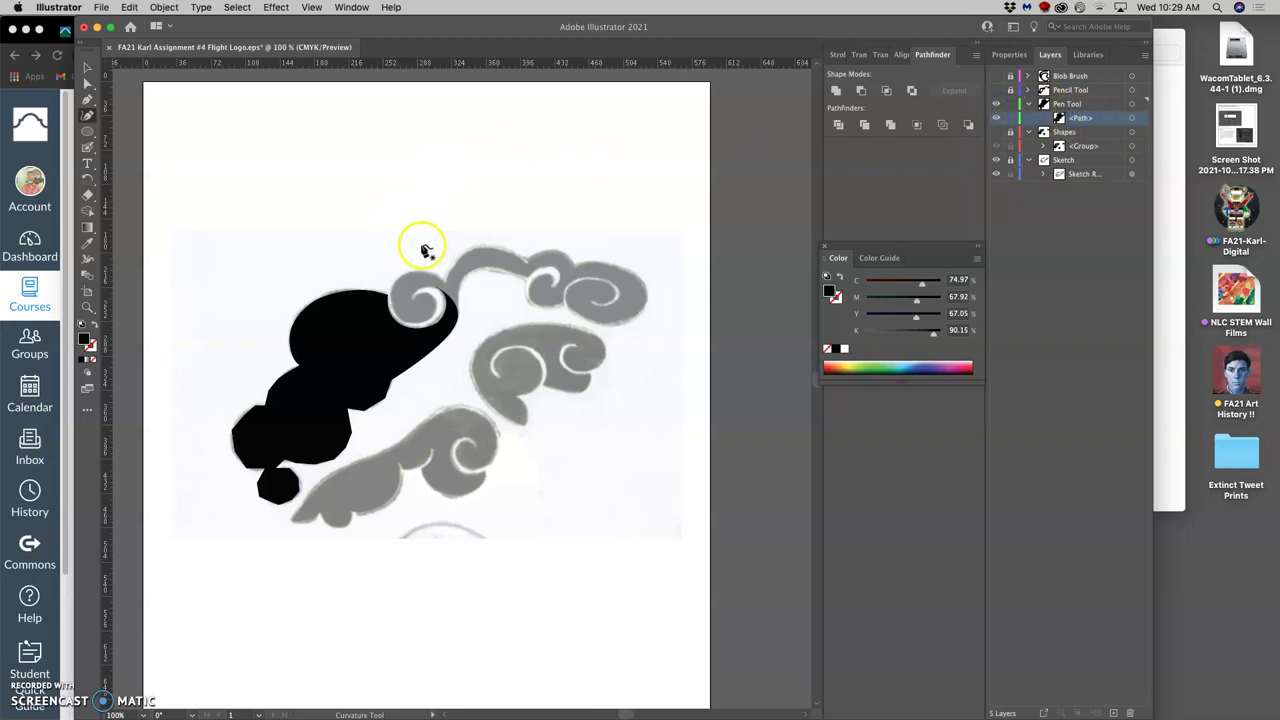
pyautogui.click(1028, 133)
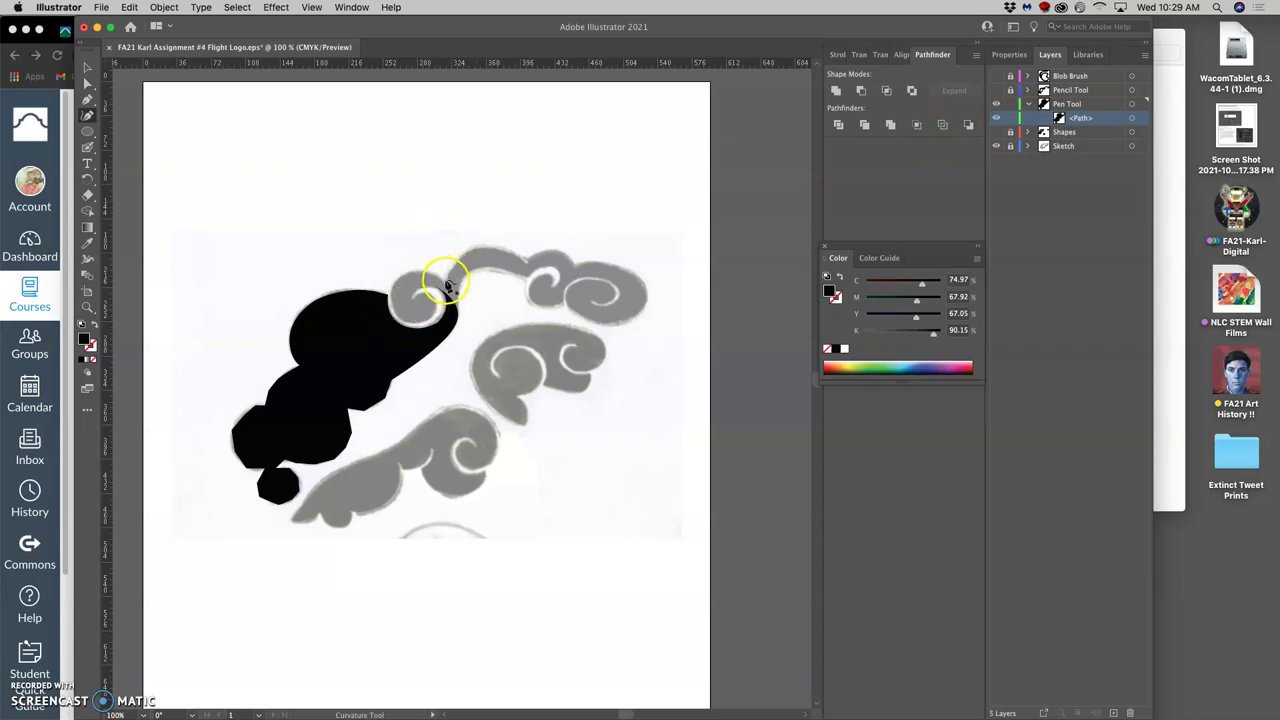
# Place curvature points around the upper-right cloud curl to draw a new black path.
pyautogui.click(446, 283)
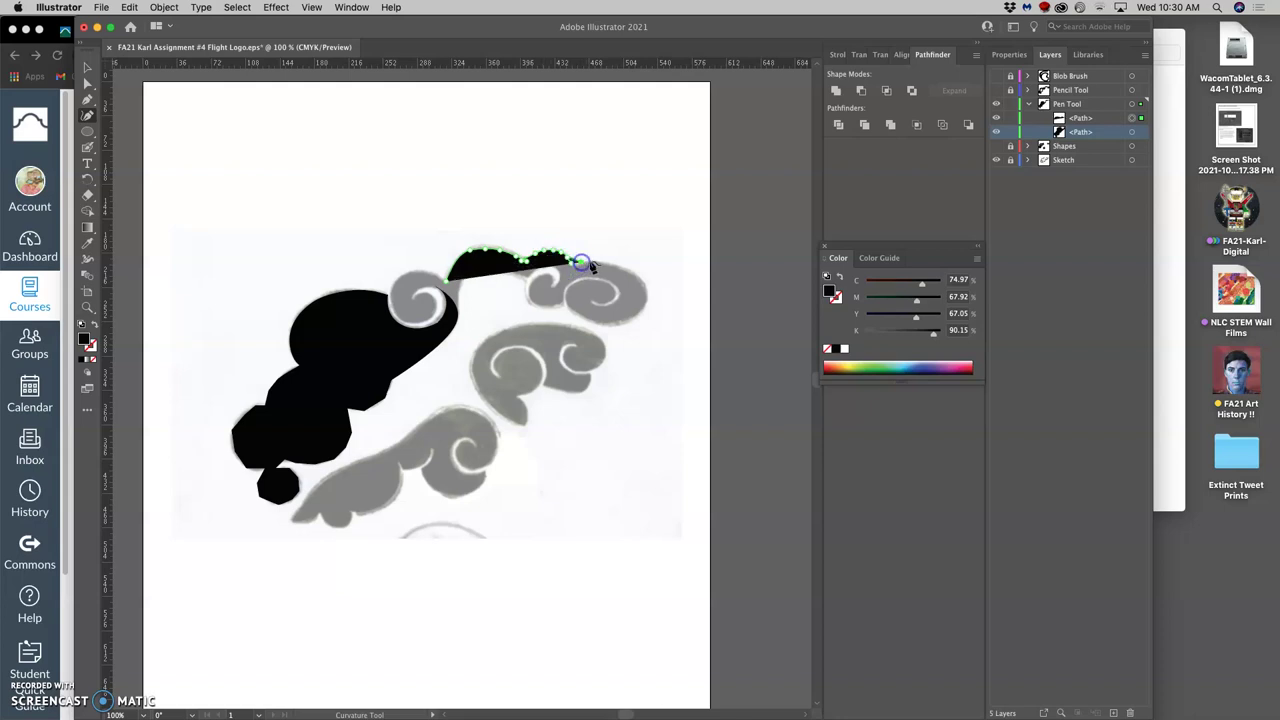
pyautogui.click(620, 265)
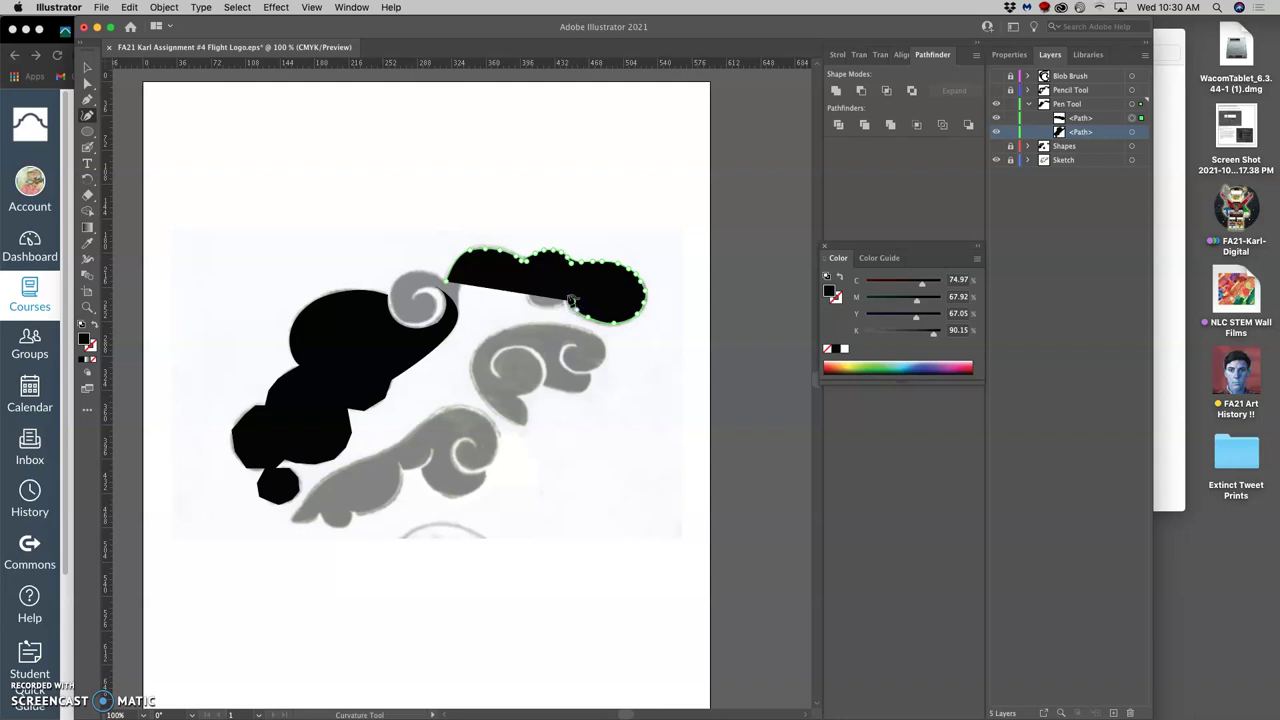
pyautogui.click(567, 295)
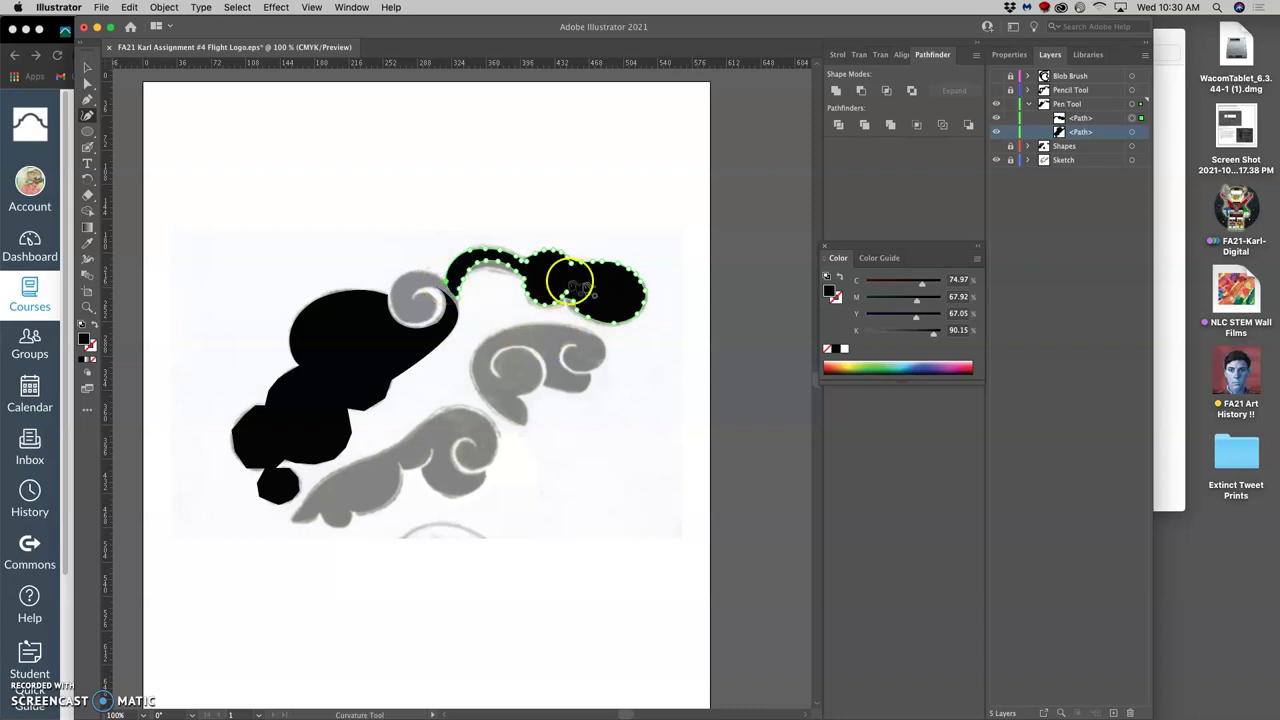
# Zoom to 300% and drag an anchor on the large shape's lower curve to match the sketch.
pyautogui.press('super+equal')
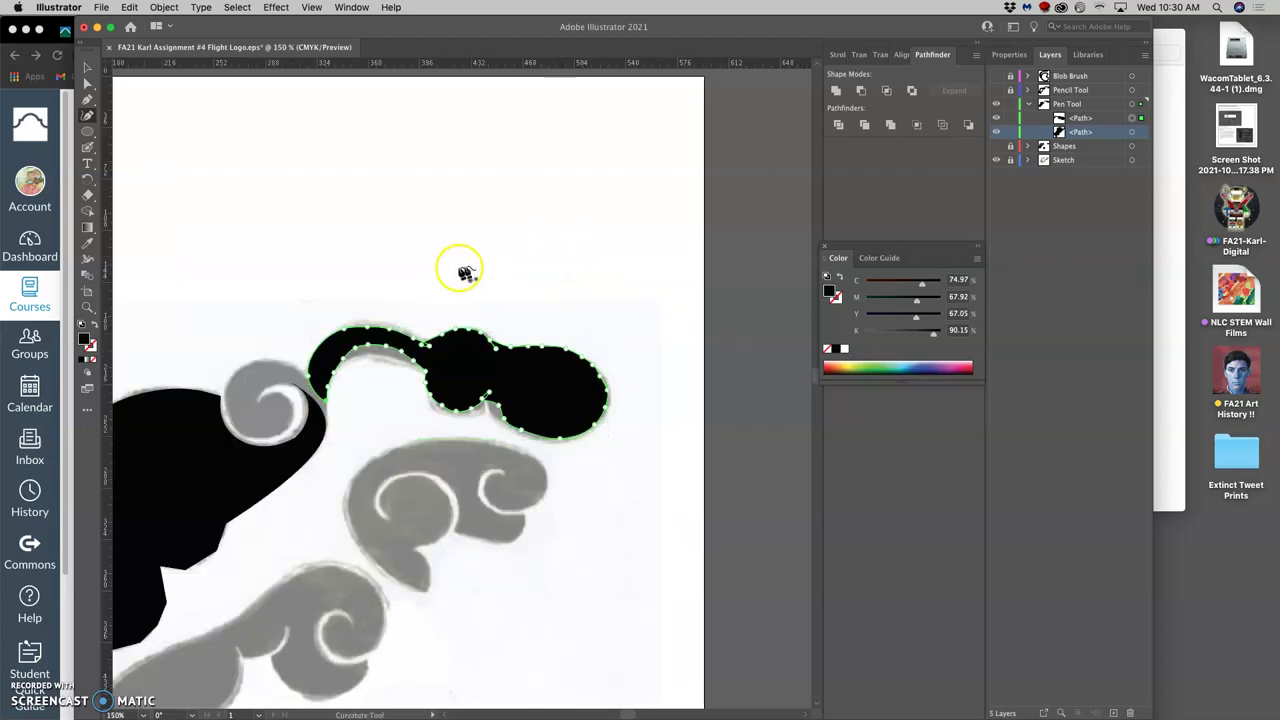
pyautogui.moveTo(457, 257); pyautogui.dragTo(567, 166)
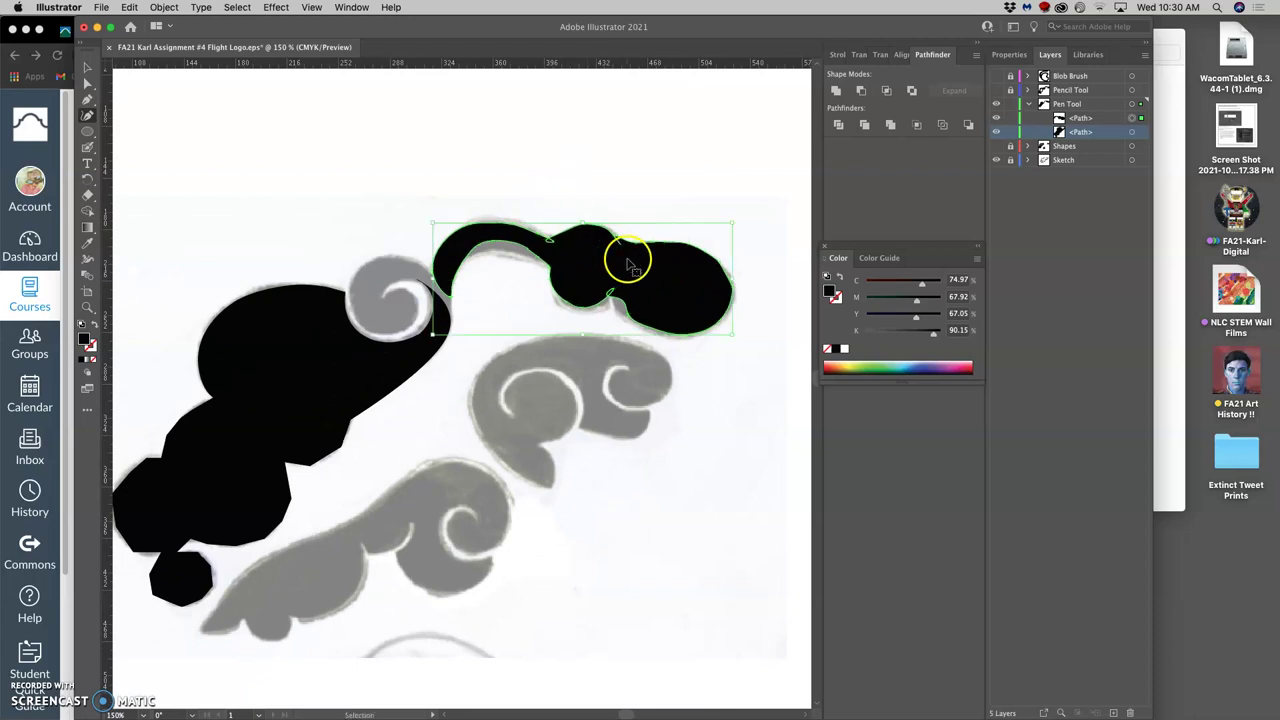
pyautogui.press('super+equal')
pyautogui.press('super+equal')
pyautogui.moveTo(489, 326); pyautogui.dragTo(551, 206)
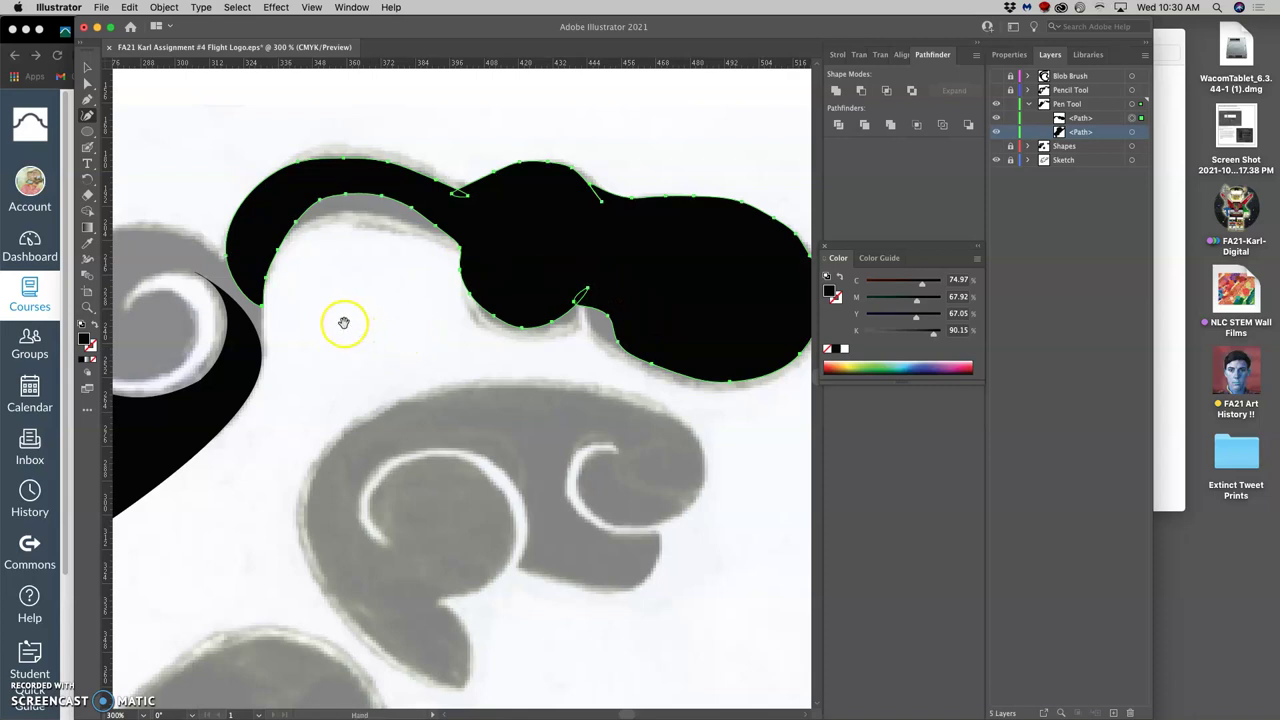
pyautogui.moveTo(343, 323); pyautogui.dragTo(451, 256)
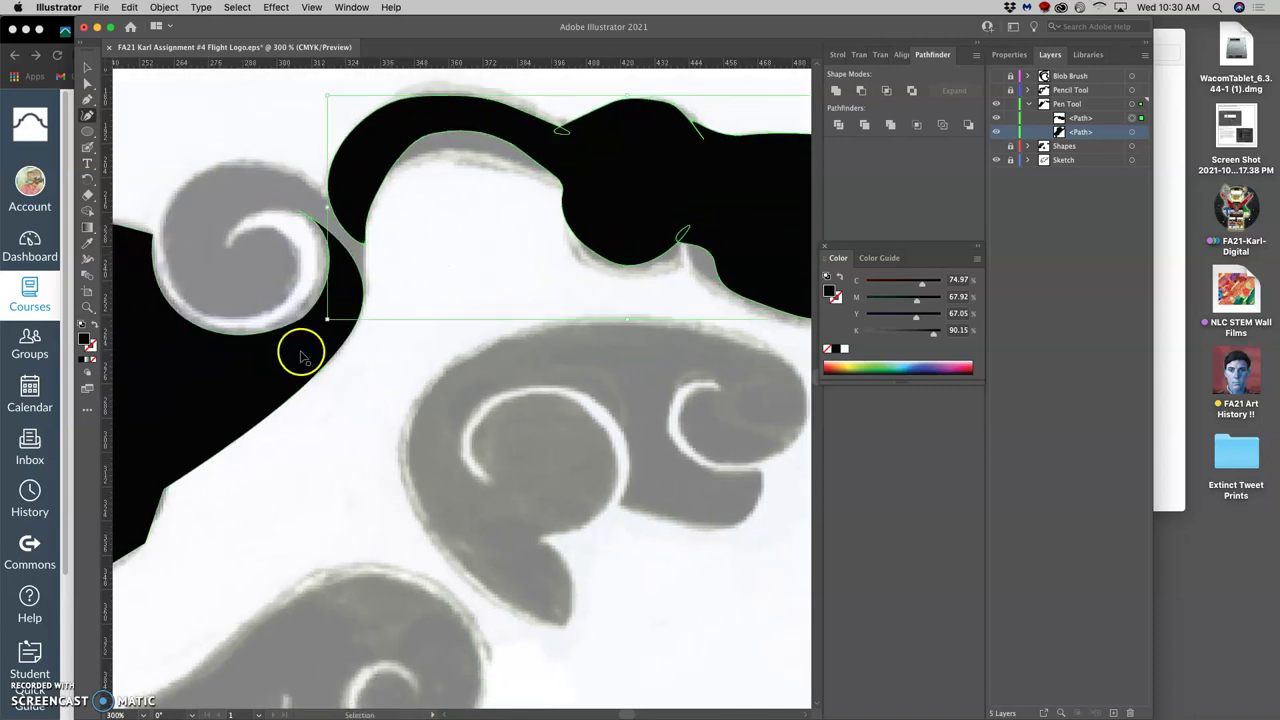
pyautogui.moveTo(363, 380); pyautogui.dragTo(613, 237)
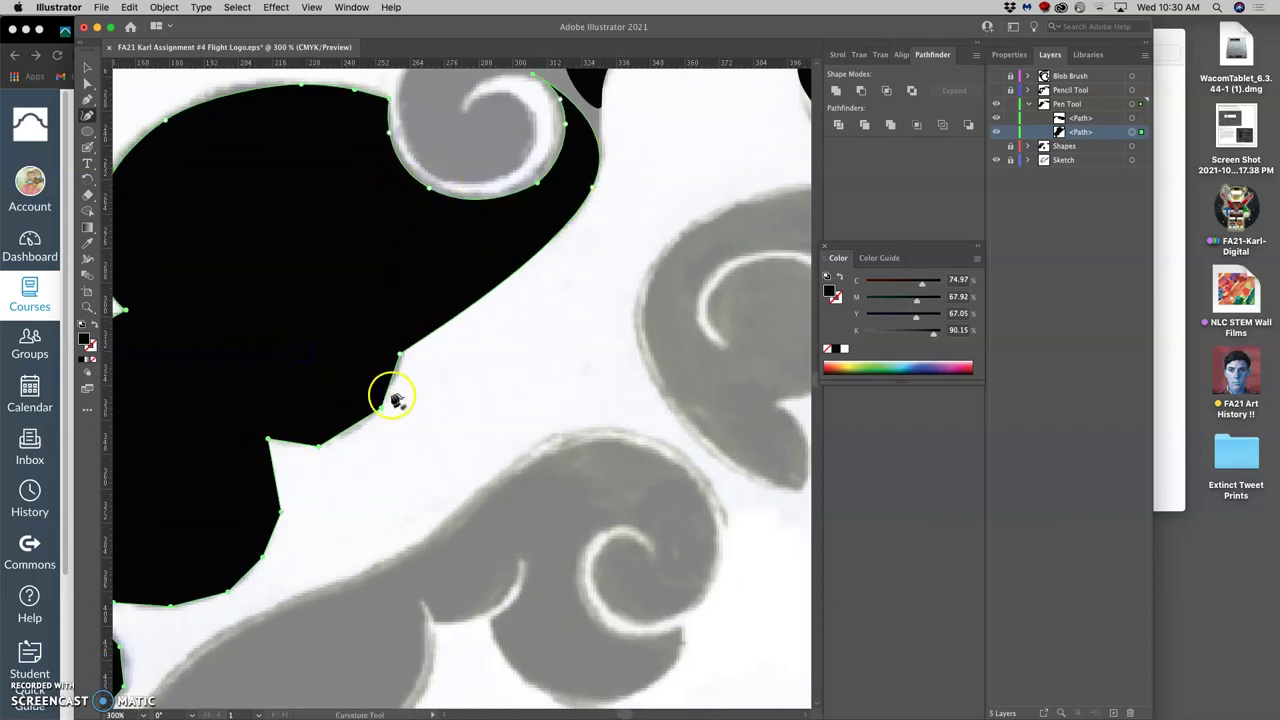
pyautogui.press('v')
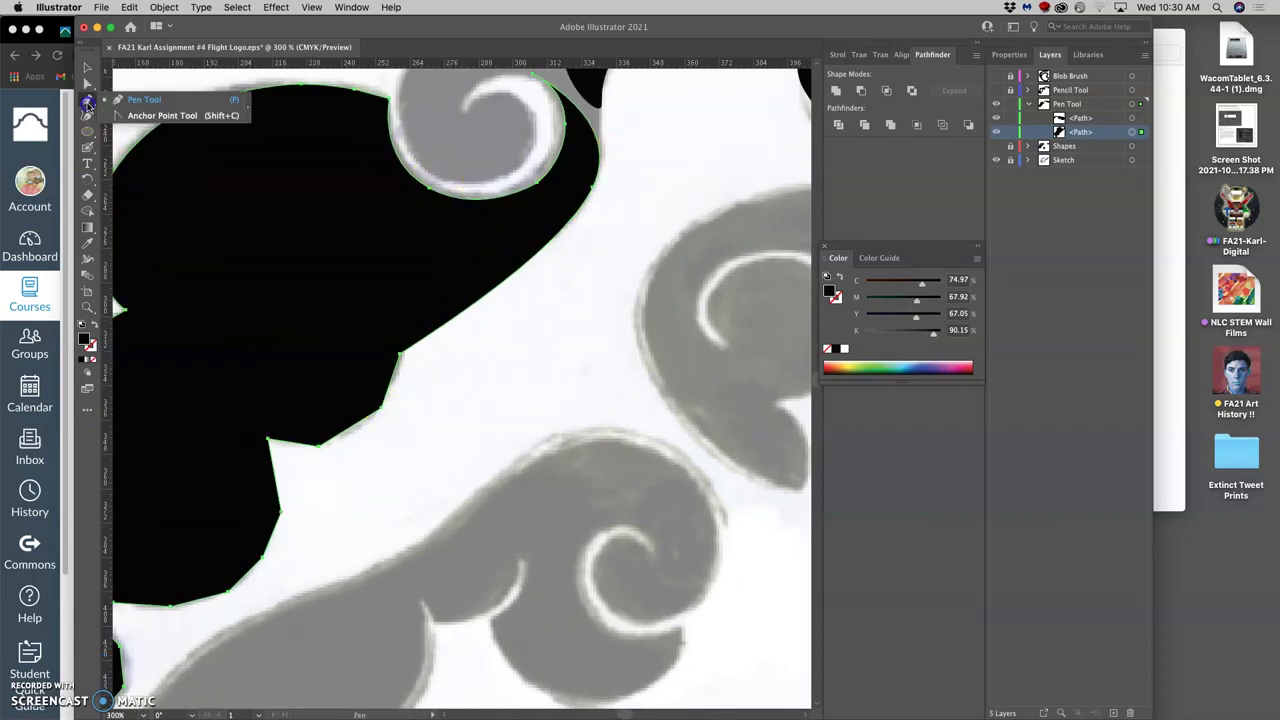
pyautogui.click(88, 103)
pyautogui.click(400, 355)
pyautogui.moveTo(414, 363); pyautogui.dragTo(399, 388)
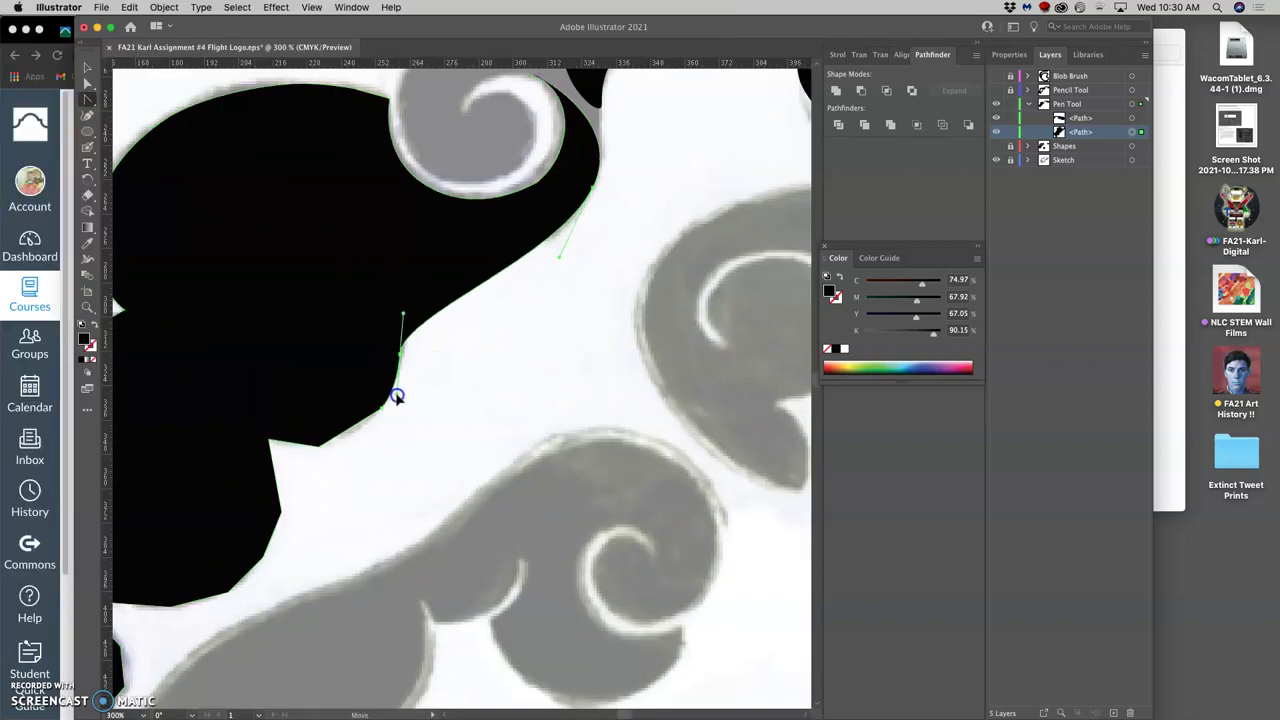
# Pull the bottom segment left and round its corner by adjusting anchors and curve handles.
pyautogui.click(380, 409)
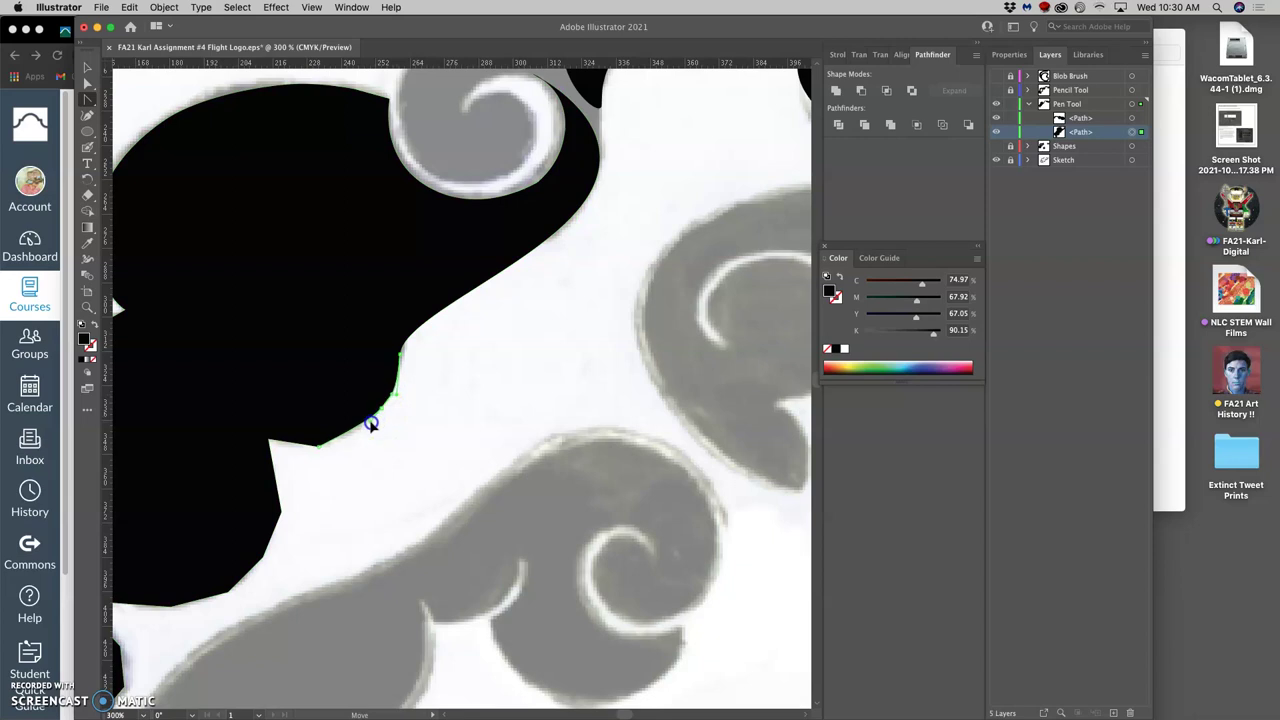
pyautogui.click(319, 447)
pyautogui.moveTo(318, 447); pyautogui.dragTo(299, 453)
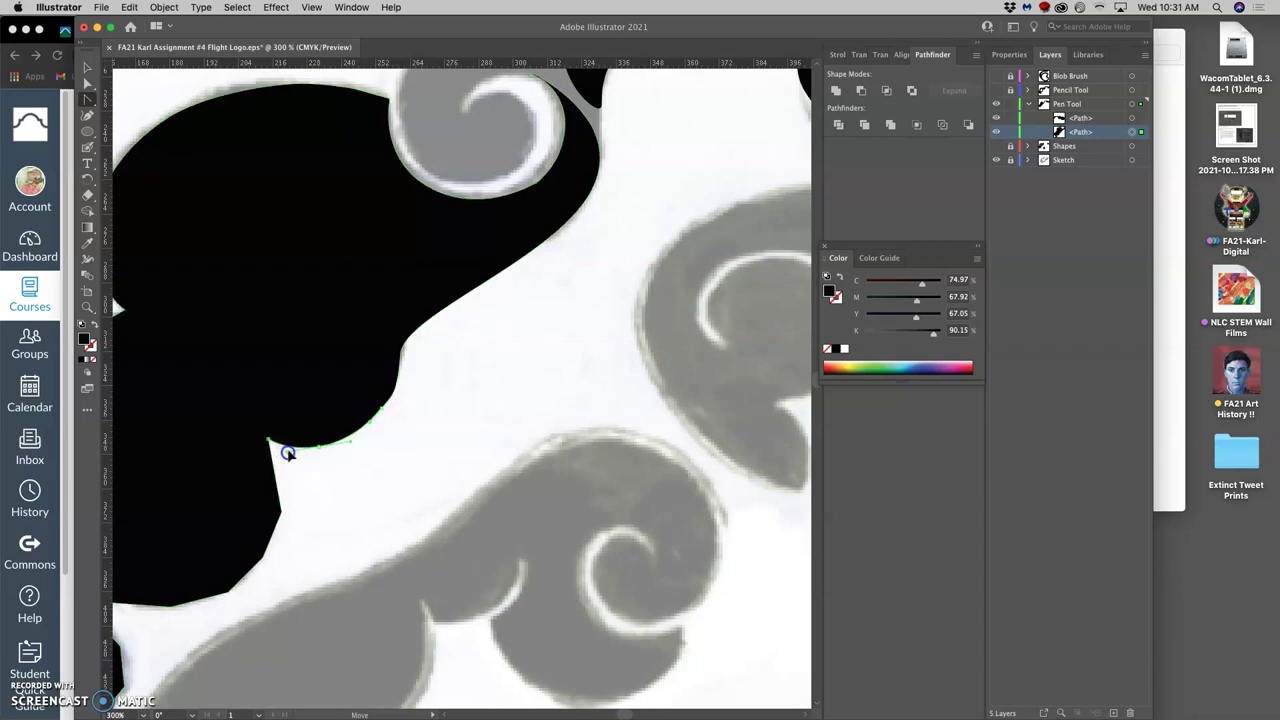
pyautogui.click(380, 425)
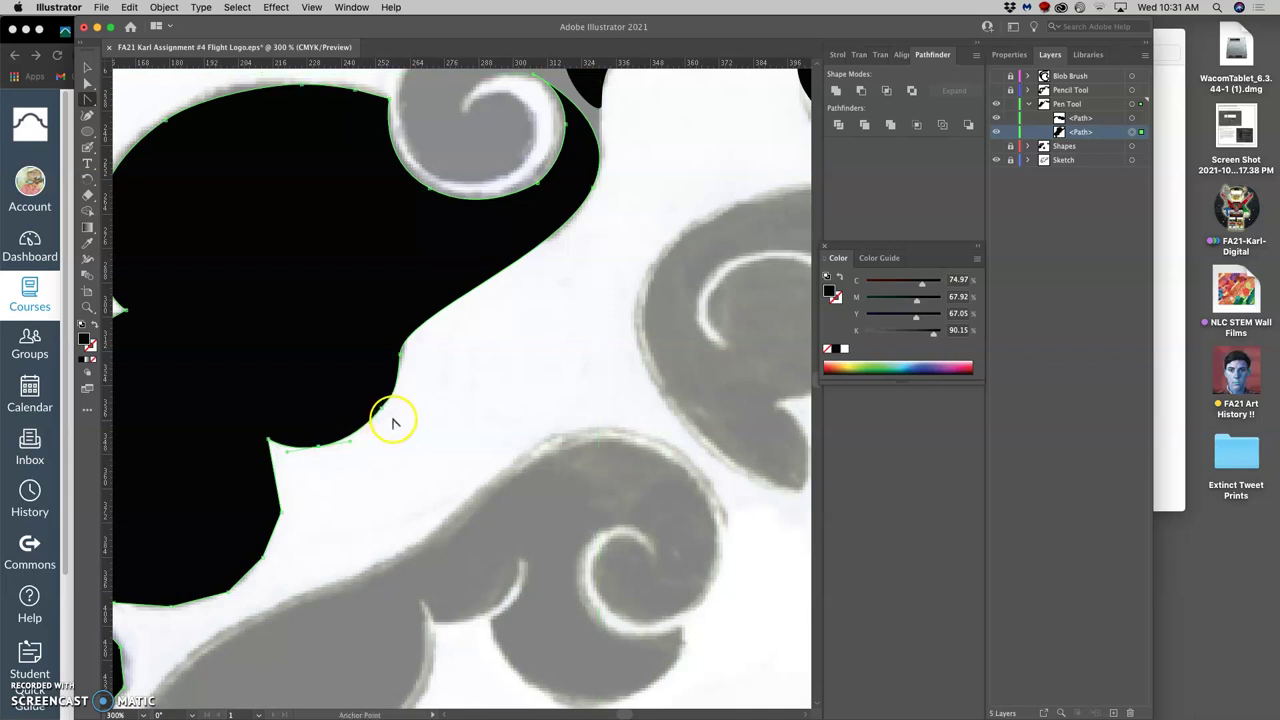
pyautogui.click(89, 99)
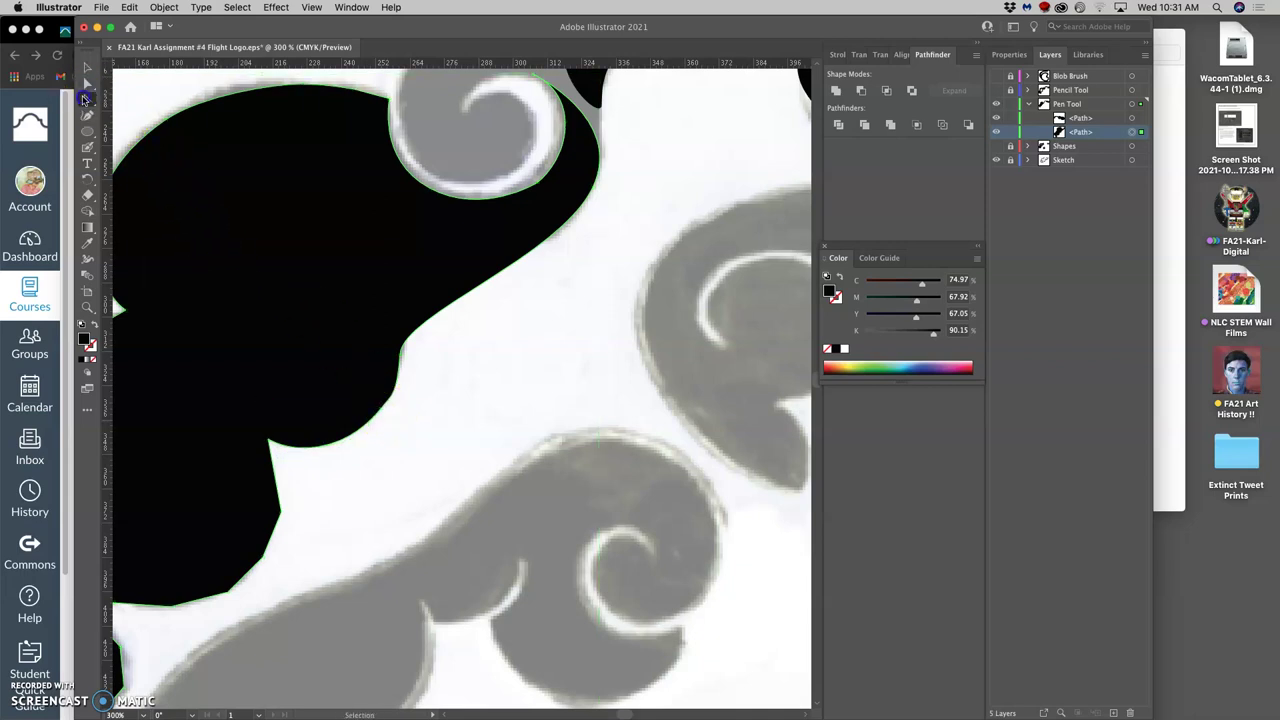
pyautogui.click(142, 99)
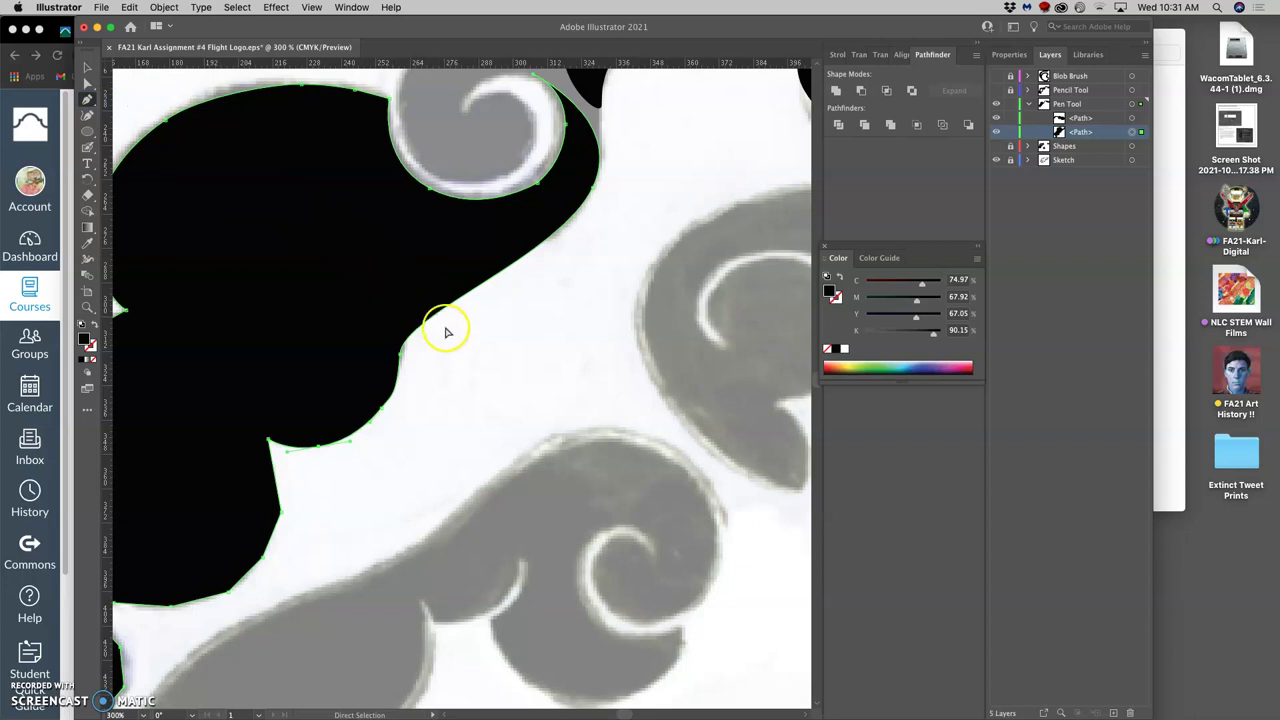
pyautogui.moveTo(383, 411)
pyautogui.mouseDown()
pyautogui.moveTo(407, 400)
pyautogui.moveTo(405, 381)
pyautogui.moveTo(392, 402)
pyautogui.mouseUp()
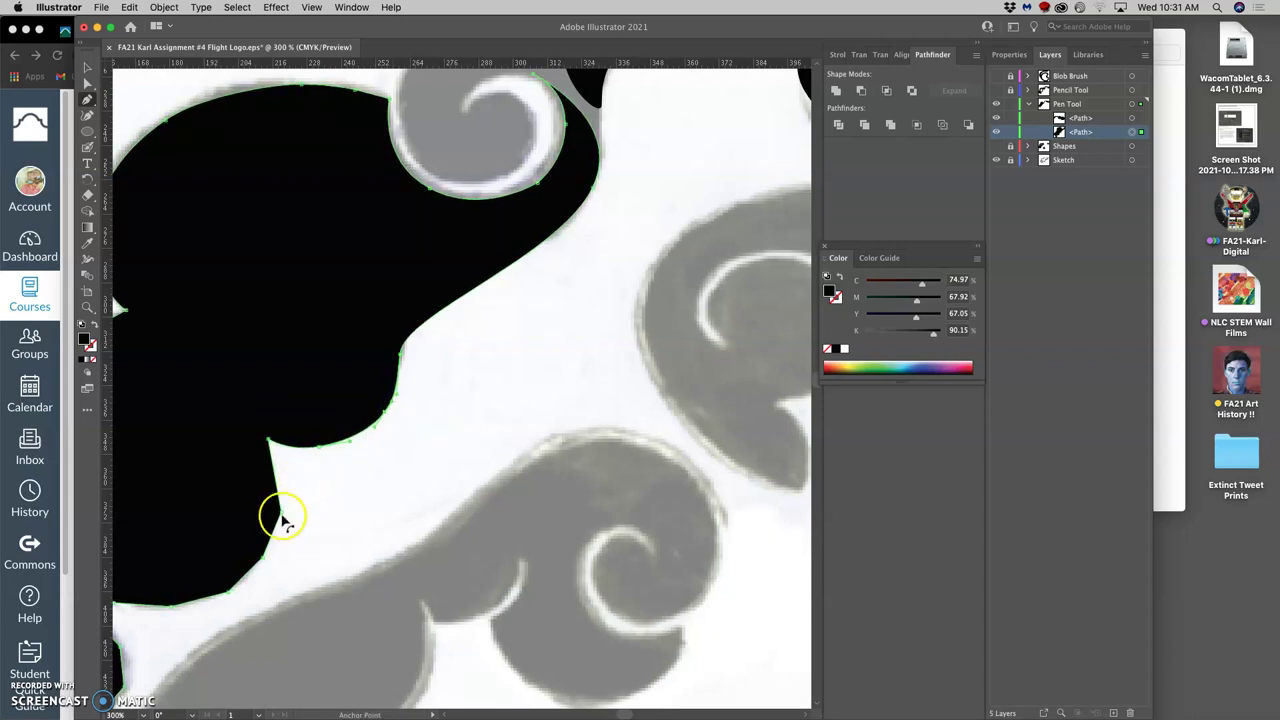
pyautogui.moveTo(282, 516)
pyautogui.mouseDown()
pyautogui.moveTo(275, 557)
pyautogui.moveTo(281, 513)
pyautogui.moveTo(417, 531)
pyautogui.moveTo(281, 515)
pyautogui.mouseUp()
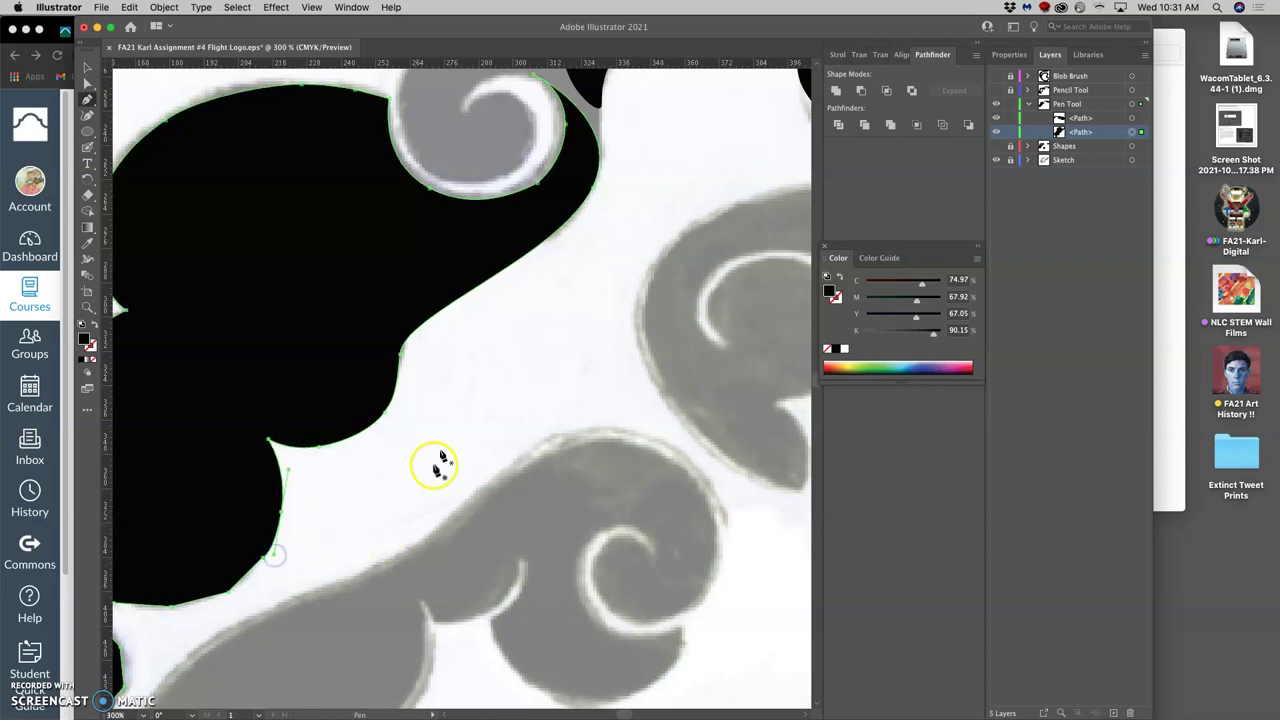
# Smooth the joint where the black tail shape meets the body.
pyautogui.hscroll(-5, 443, 338)
pyautogui.scroll(-8, 443, 338)
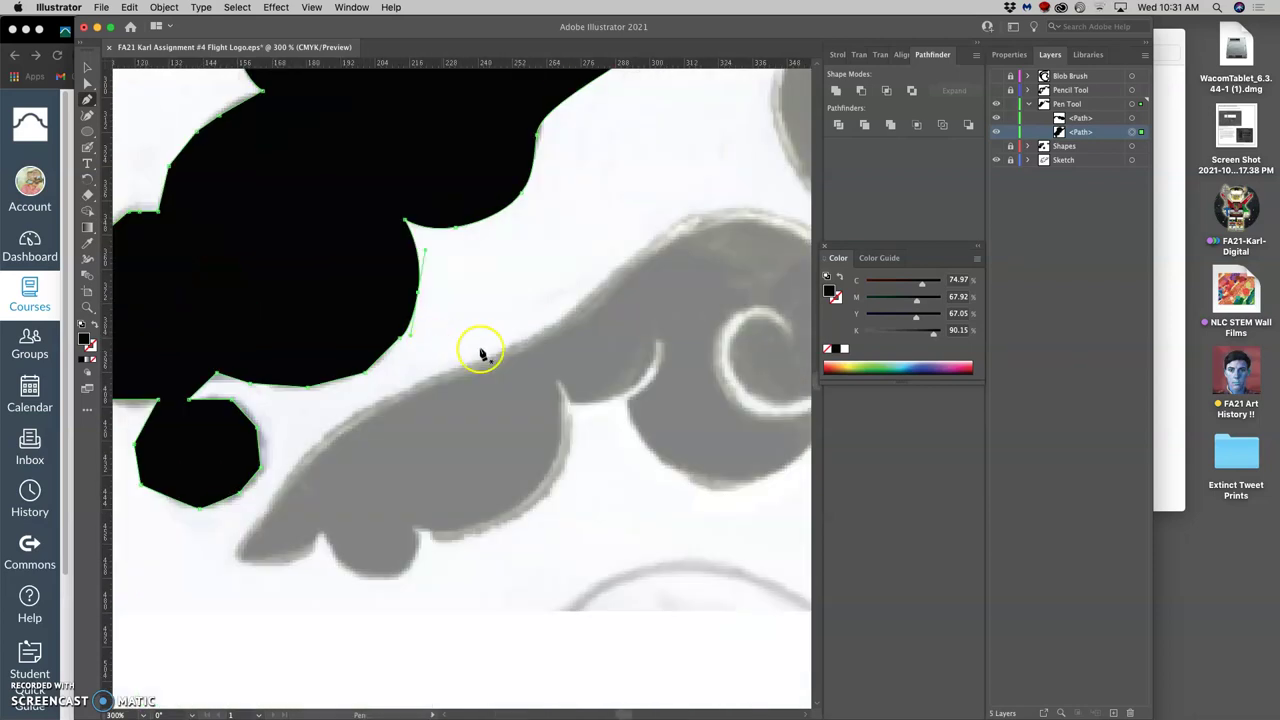
pyautogui.scroll(-10, 475, 345)
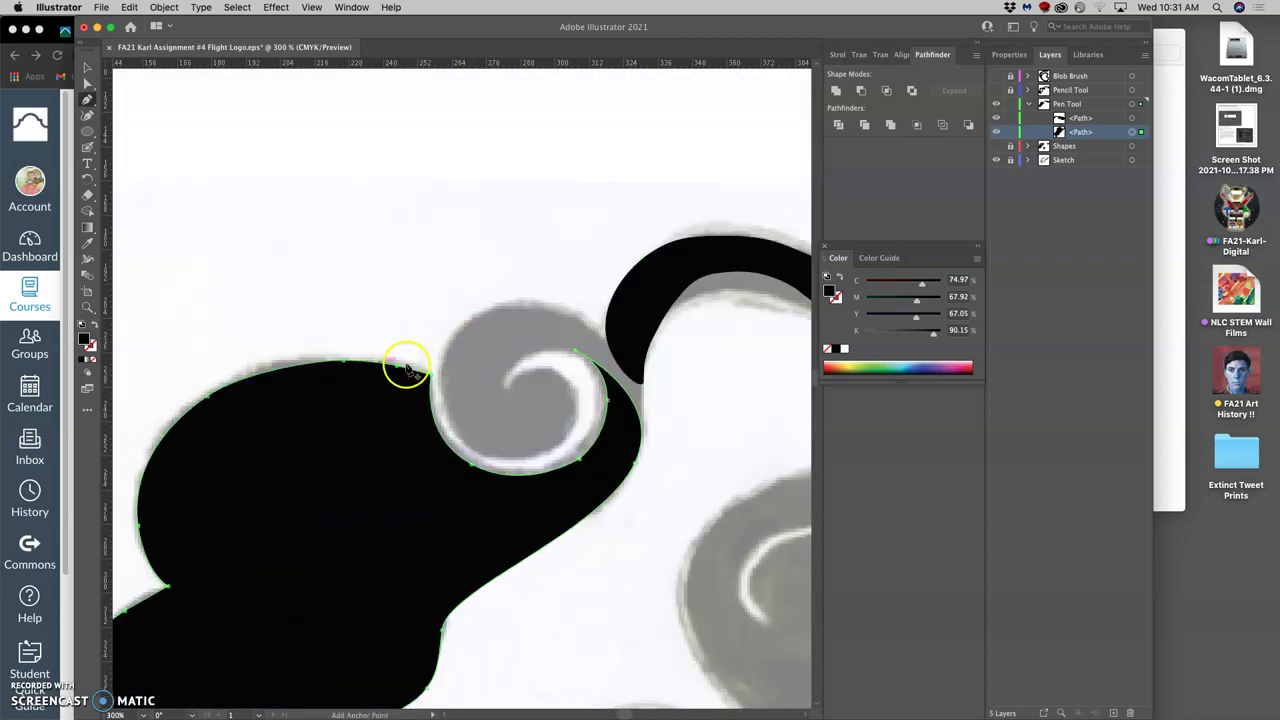
pyautogui.hscroll(10, 390, 382)
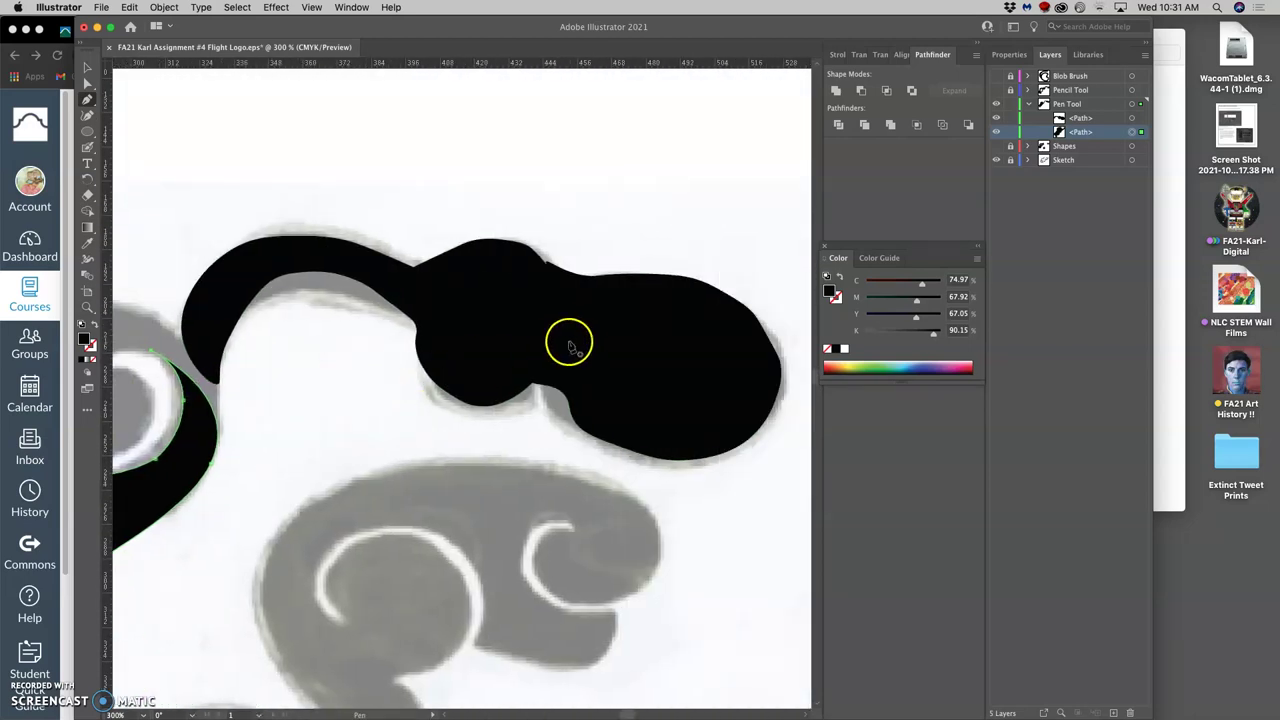
pyautogui.click(568, 346)
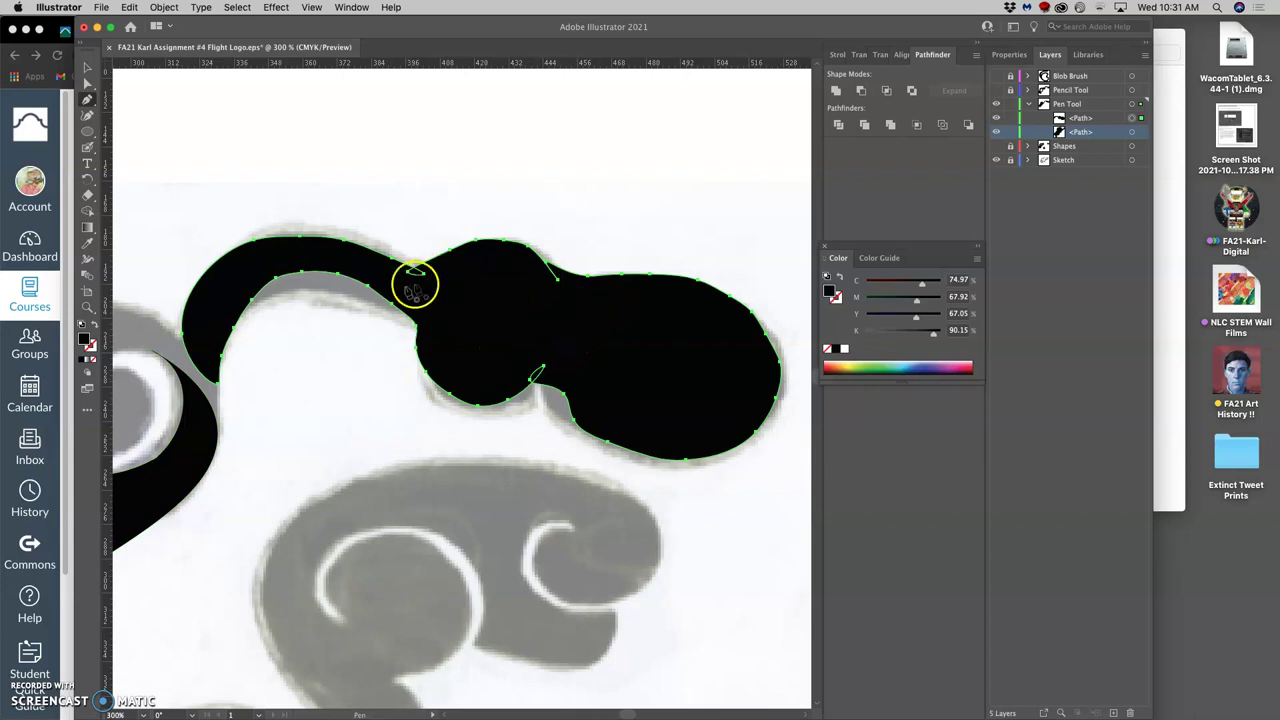
pyautogui.moveTo(405, 287); pyautogui.dragTo(360, 250)
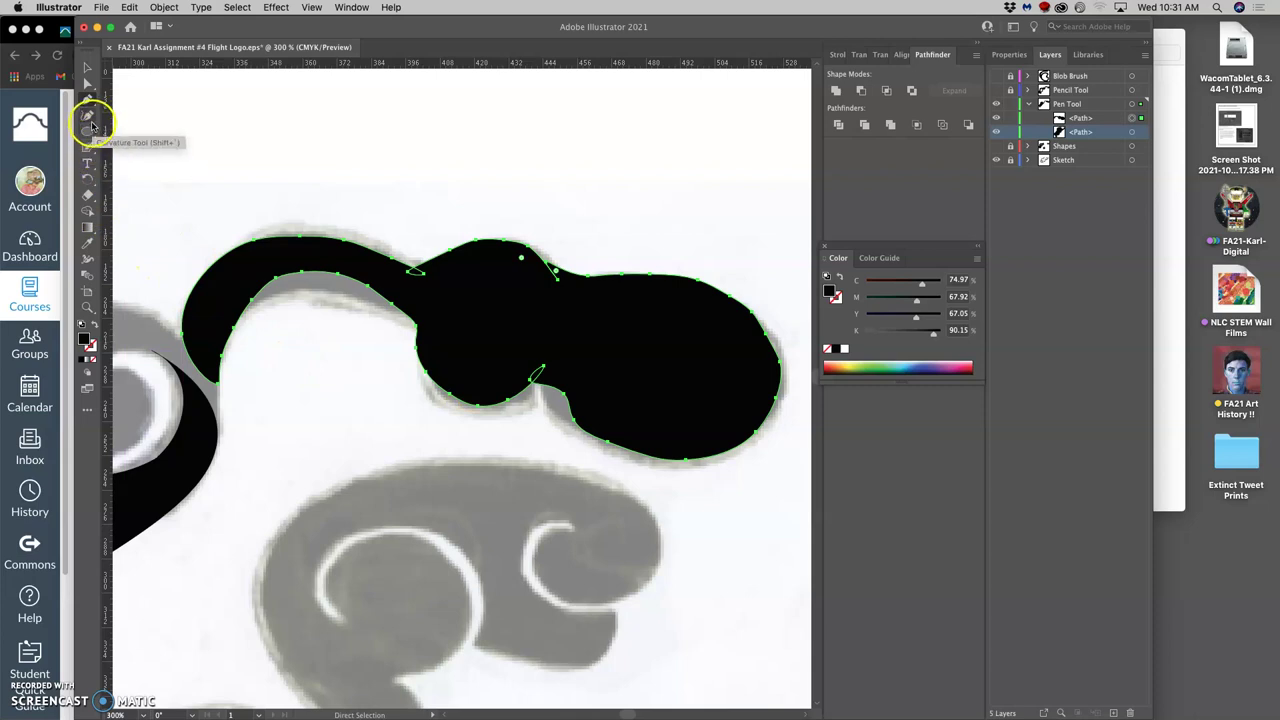
# Switch to the Pencil tool and confirm its Pencil Tool Options.
pyautogui.click(88, 115)
pyautogui.click(94, 102)
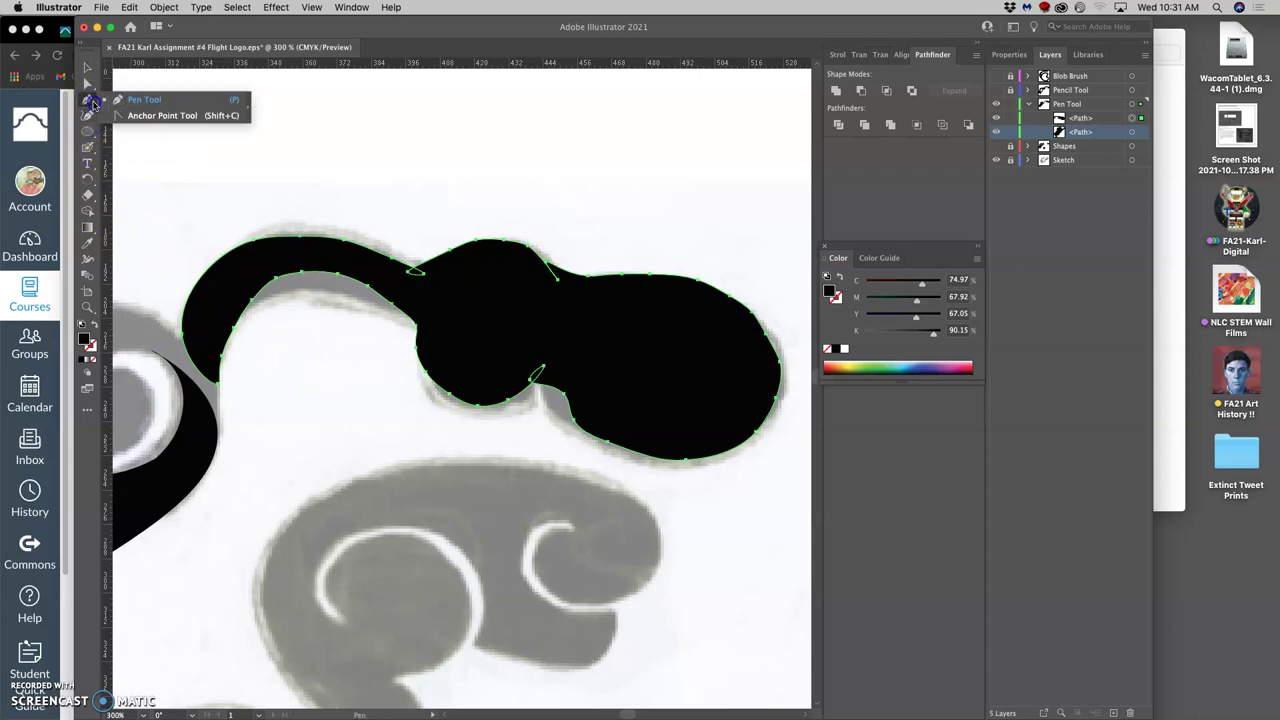
pyautogui.click(93, 146)
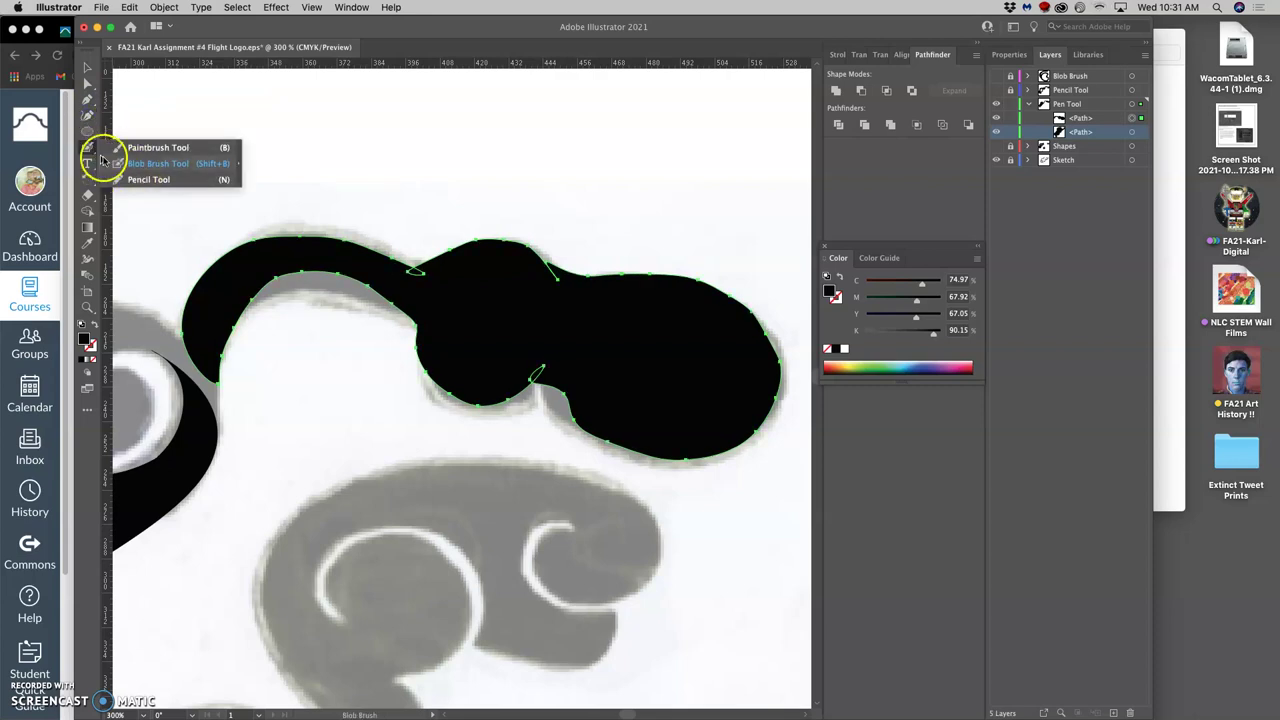
pyautogui.click(140, 180)
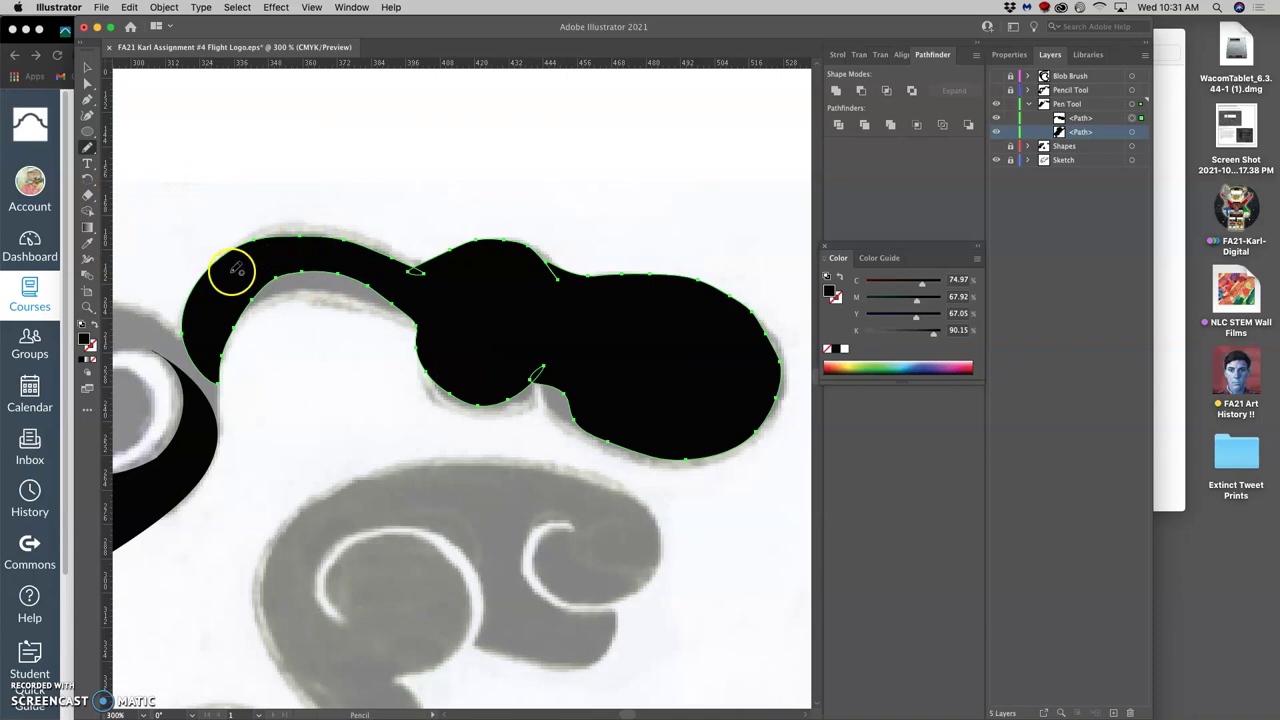
pyautogui.doubleClick(87, 147)
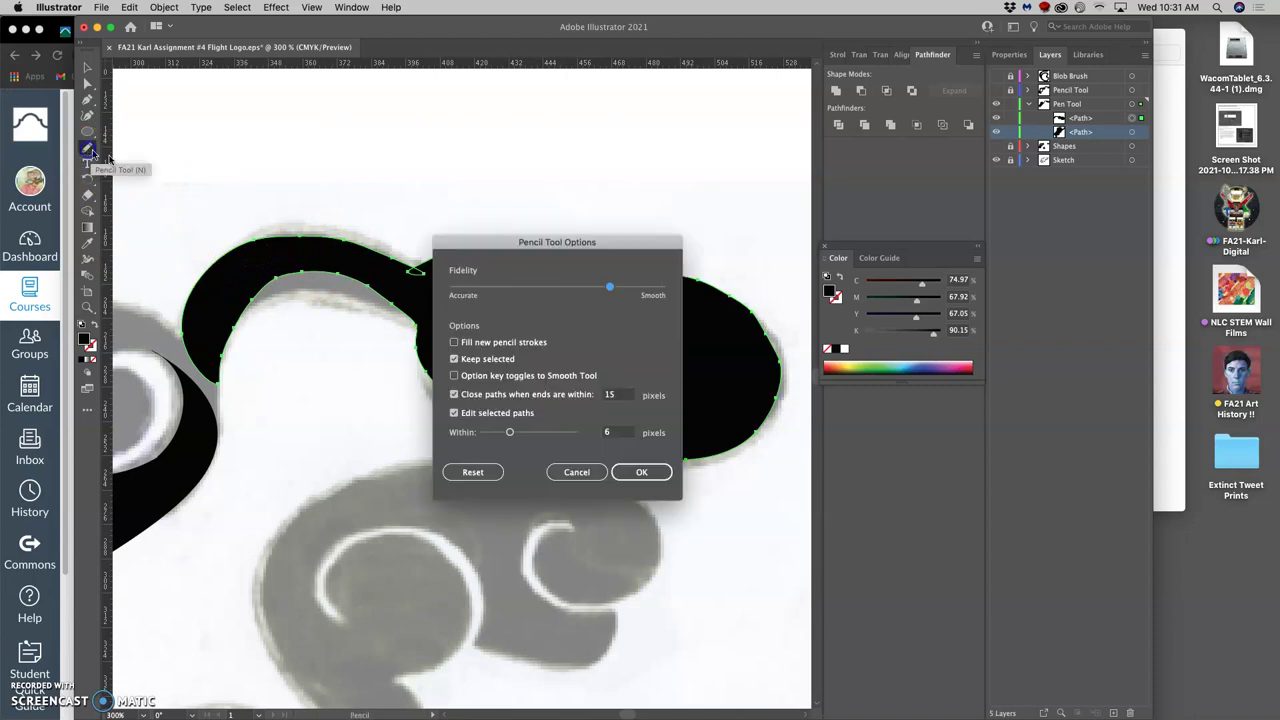
pyautogui.click(650, 471)
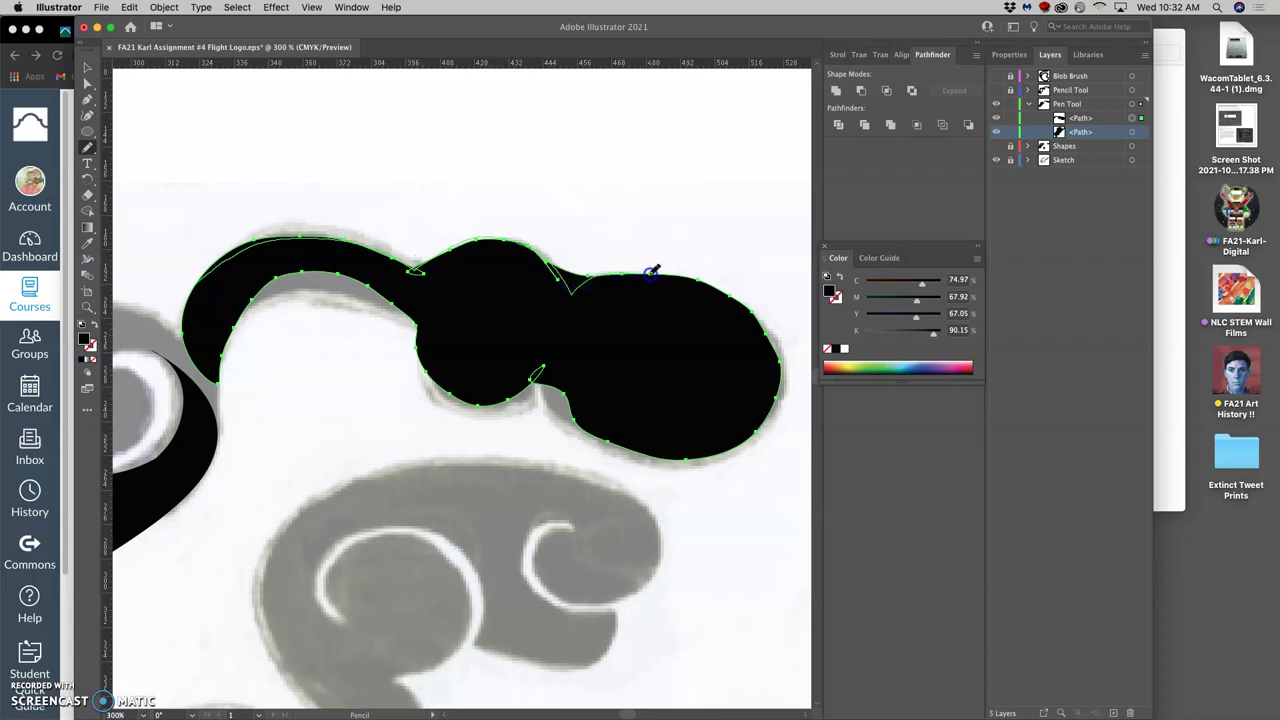
# Redraw the shape's top edge, right lobe and neck freehand along the grey sketch.
pyautogui.moveTo(651, 271); pyautogui.dragTo(645, 276)
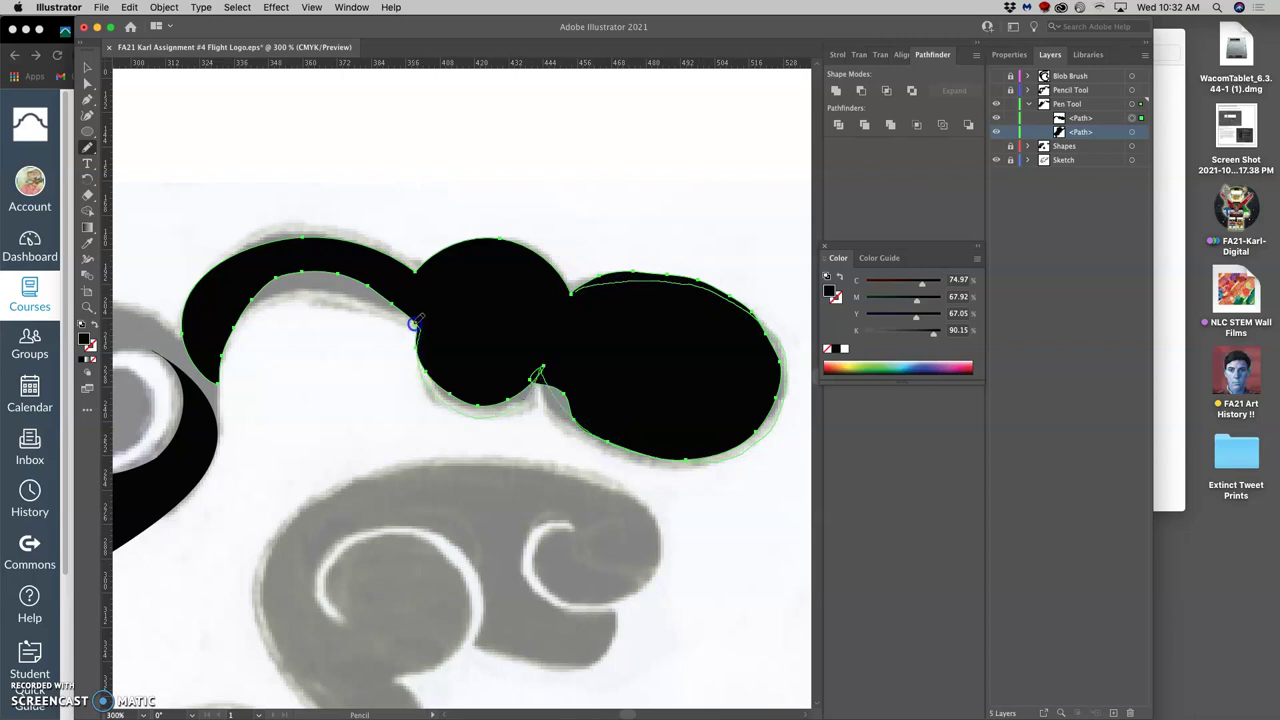
pyautogui.moveTo(414, 323)
pyautogui.mouseDown()
pyautogui.moveTo(471, 357)
pyautogui.moveTo(586, 380)
pyautogui.moveTo(568, 387)
pyautogui.mouseUp()
pyautogui.hscroll(-5, 560, 383)
pyautogui.hscroll(1, 540, 380)
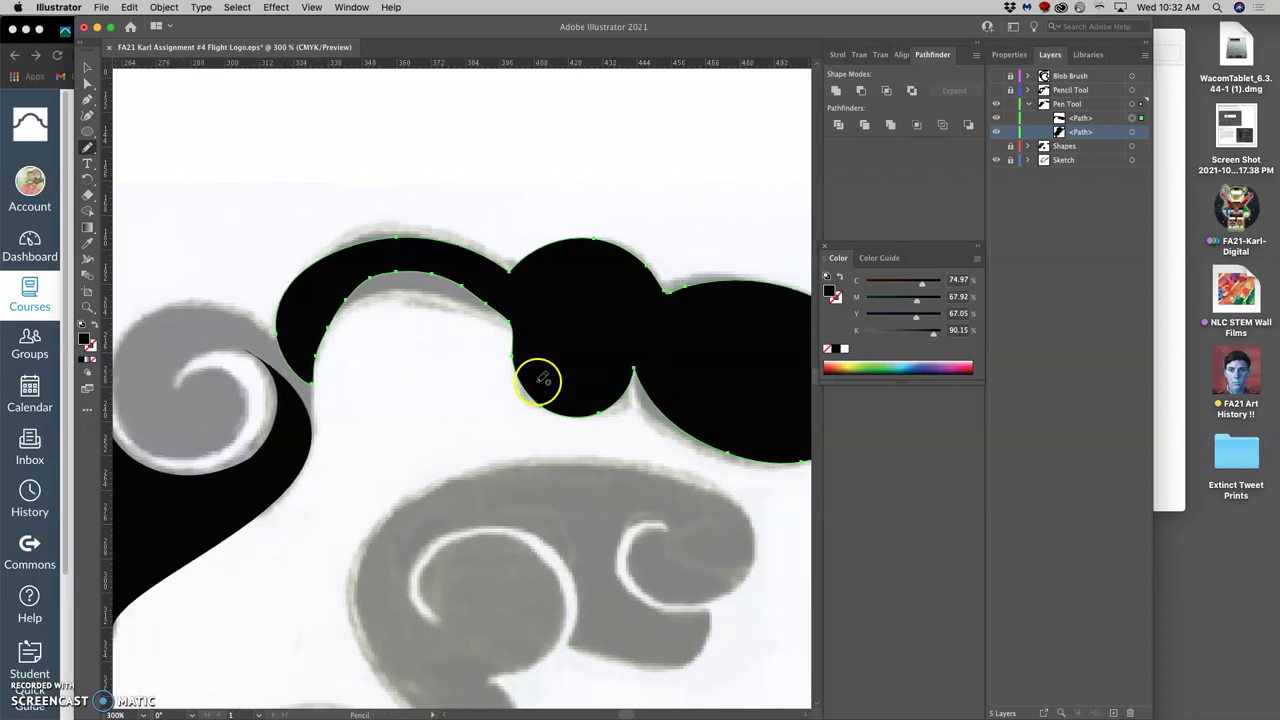
pyautogui.scroll(-6, 540, 380)
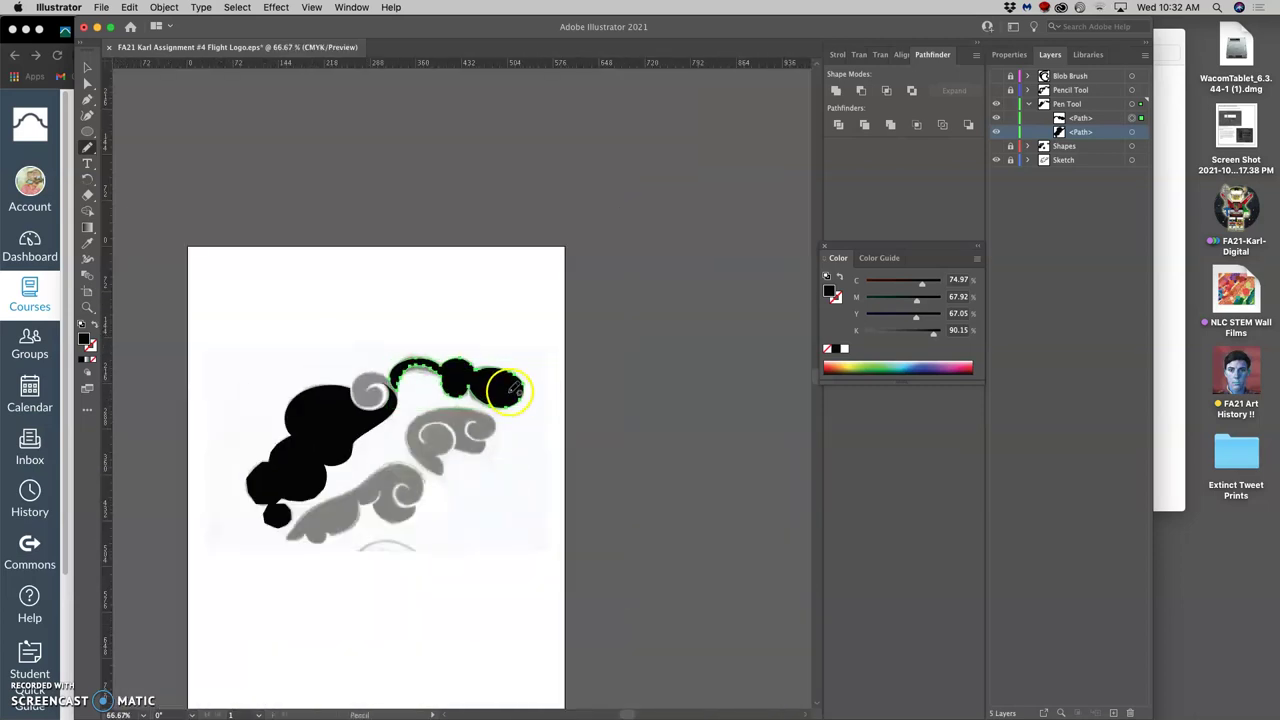
# Lock the Pen Tool layer and collapse it in the Layers panel.
pyautogui.hscroll(-3, 505, 392)
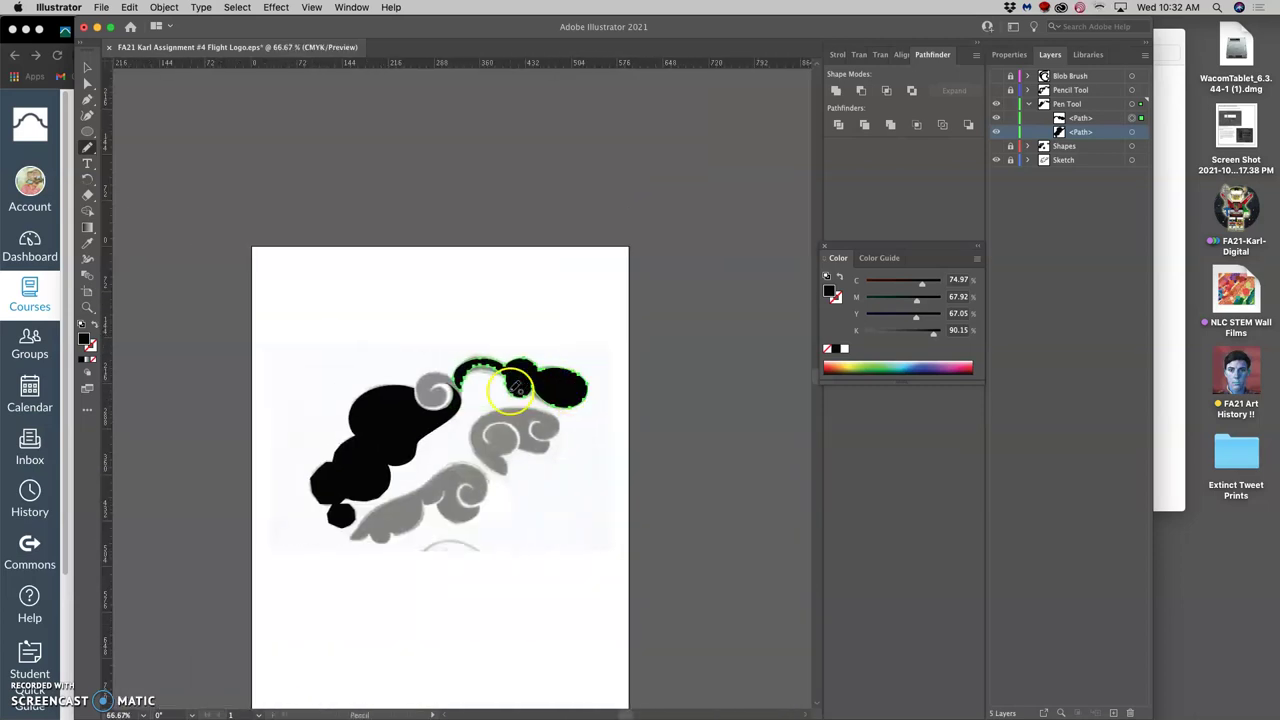
pyautogui.click(1011, 105)
pyautogui.click(1028, 104)
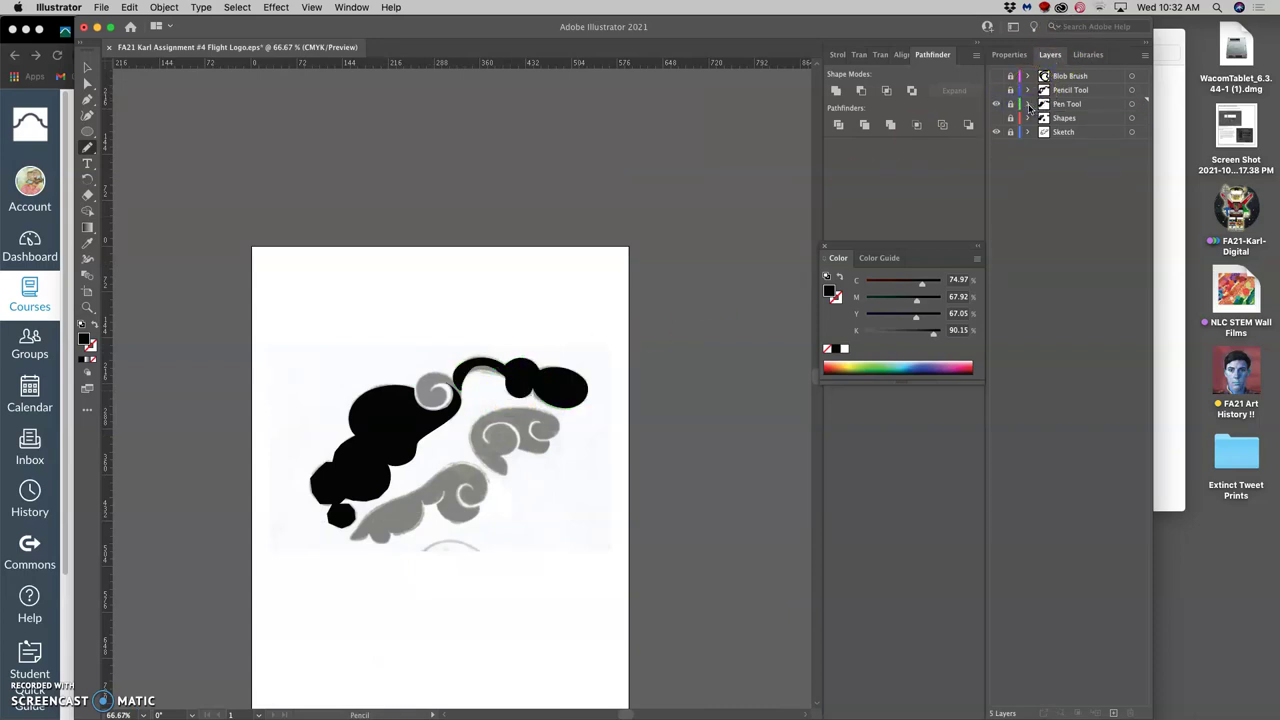
pyautogui.click(1028, 104)
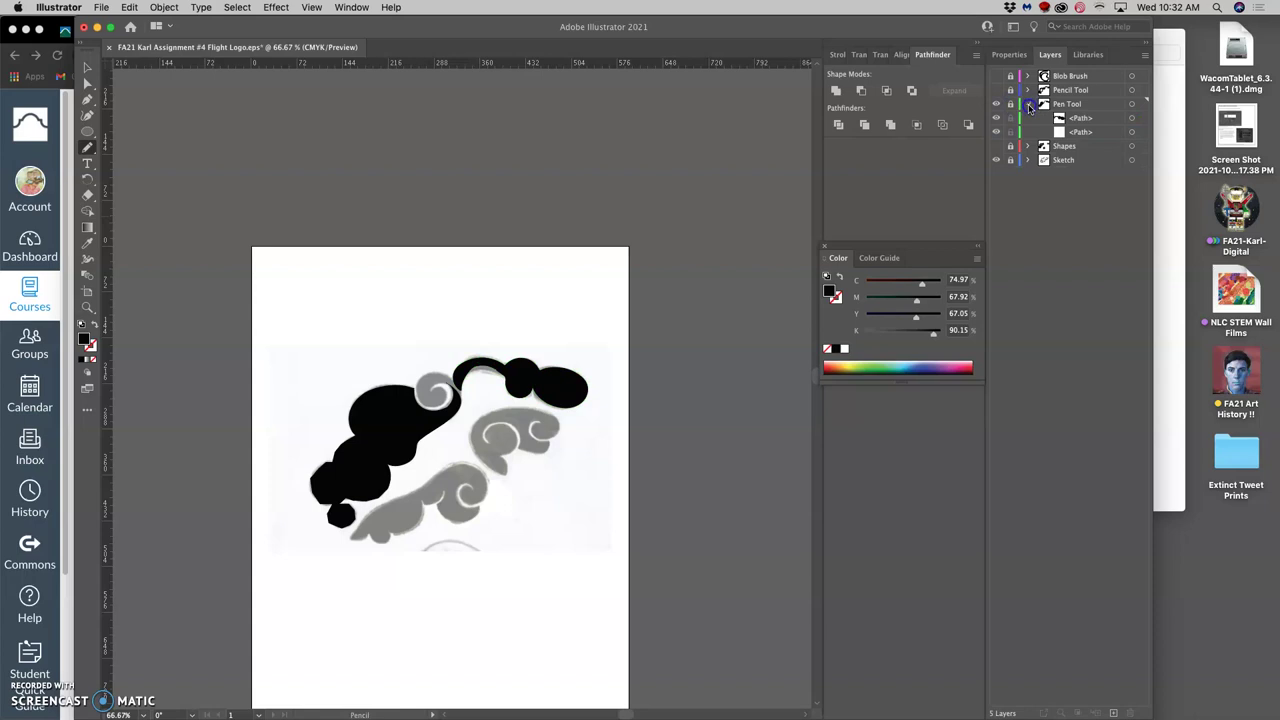
pyautogui.click(1028, 104)
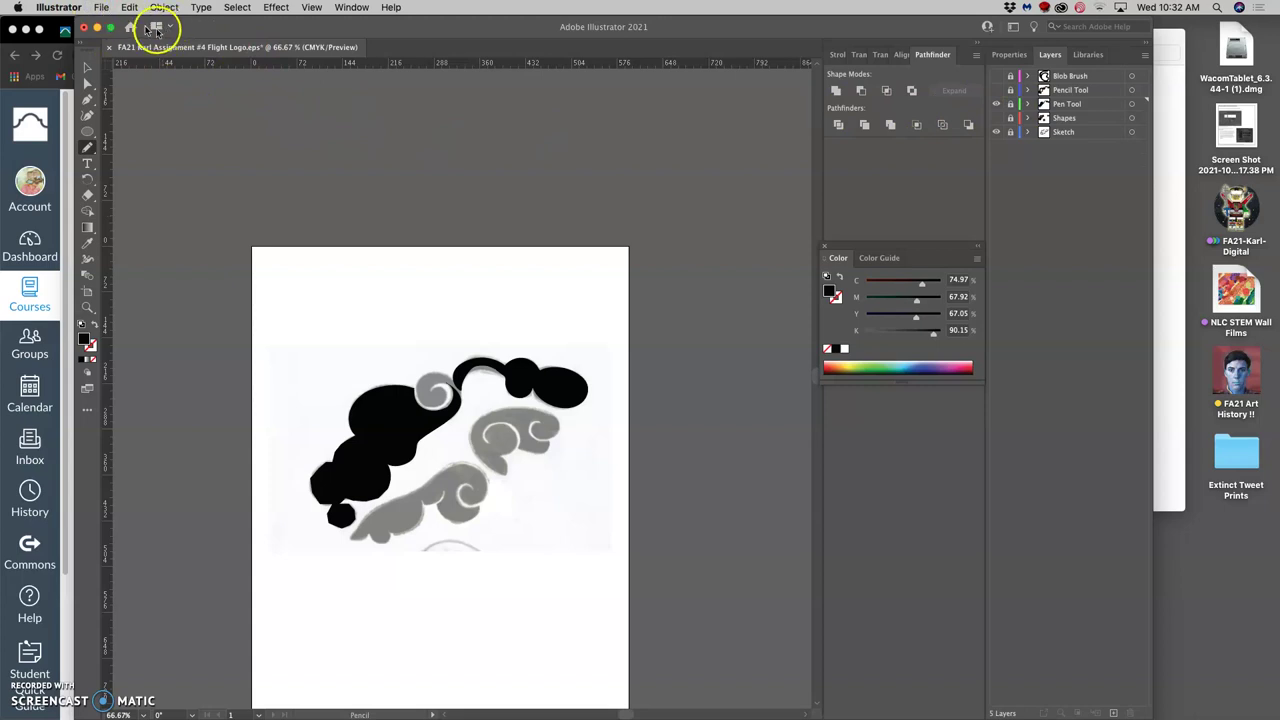
# Save the logo document via File > Save and bring the Chrome window forward.
pyautogui.click(101, 8)
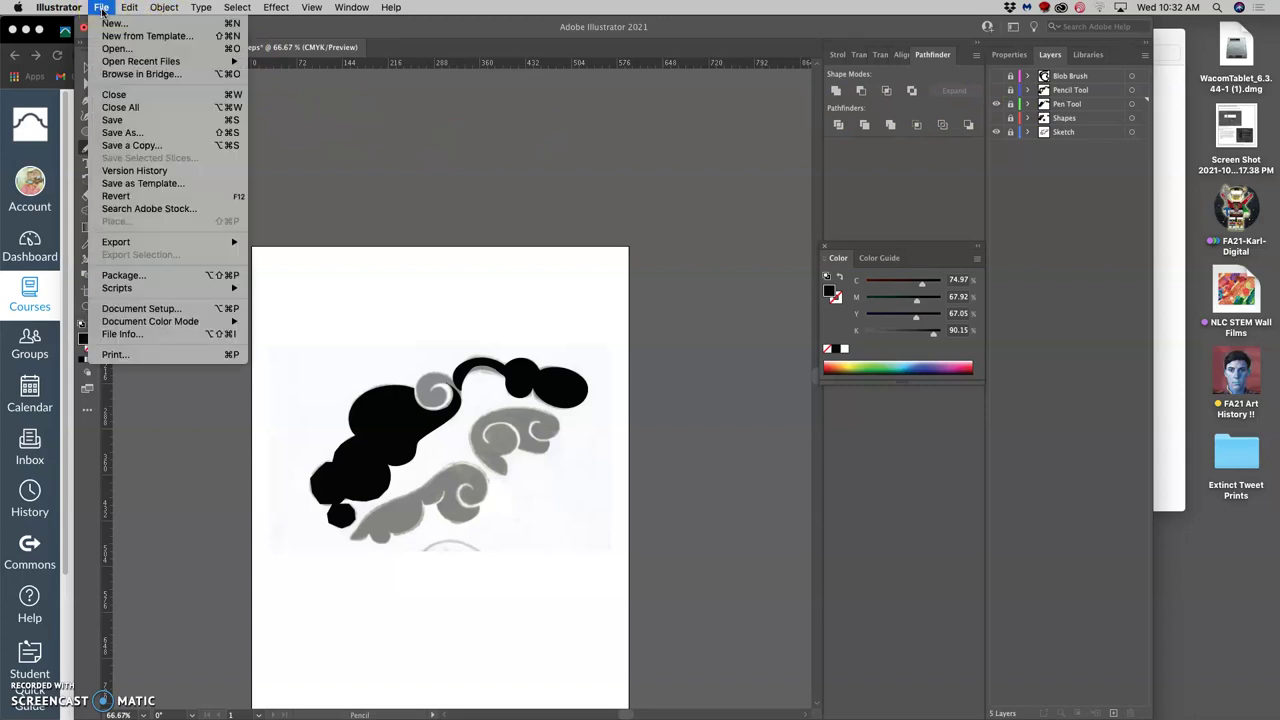
pyautogui.click(122, 121)
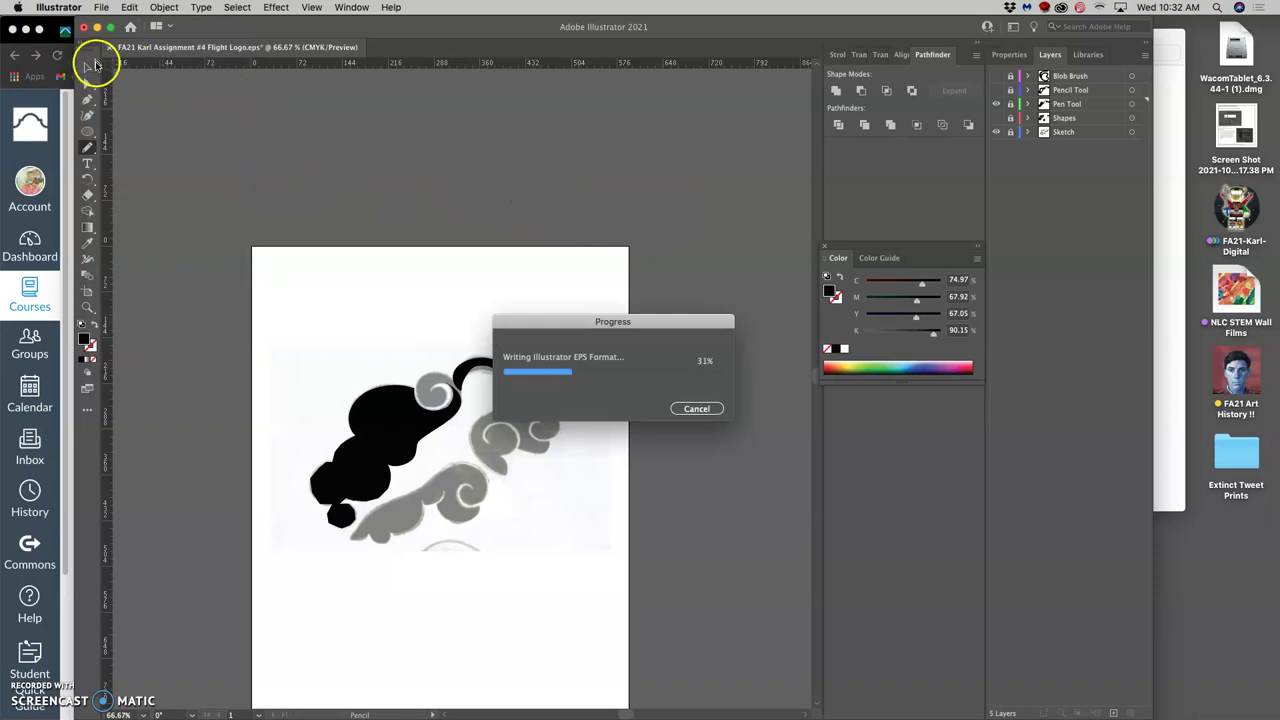
pyautogui.click(58, 30)
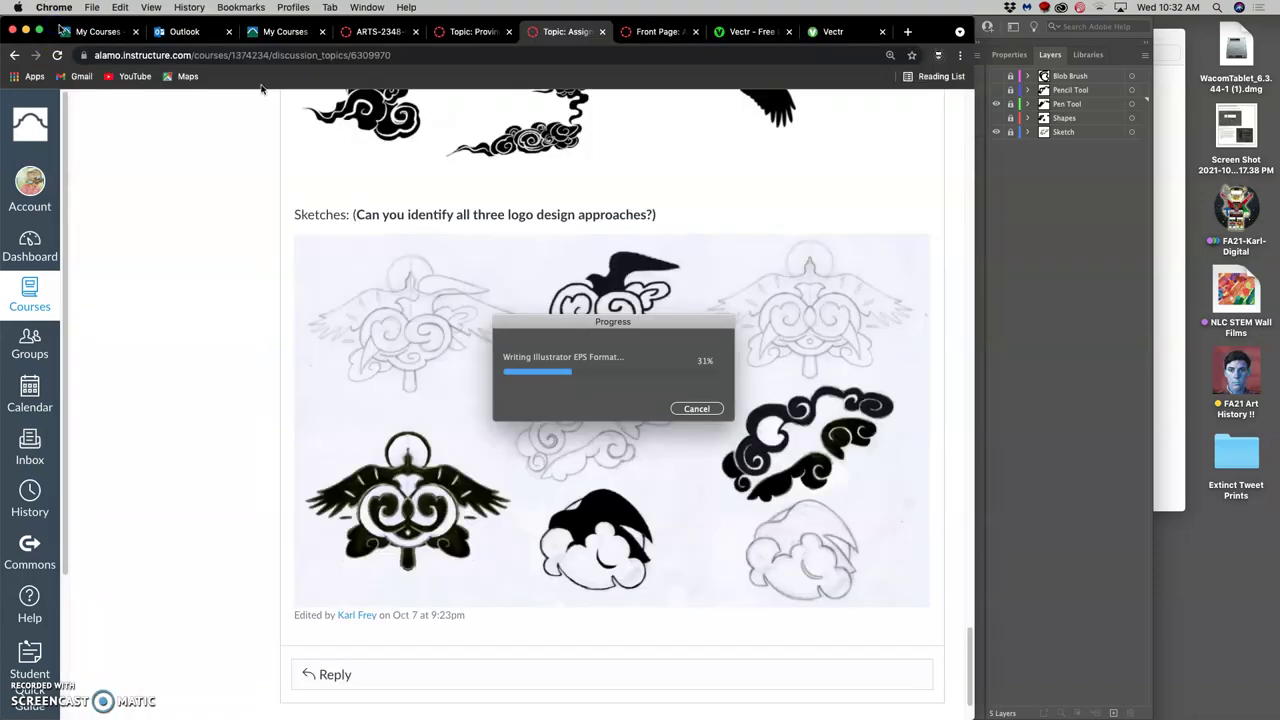
# Switch to the Vectr tab, widen the browser window leftward, and open then close Edit Profile.
pyautogui.click(832, 38)
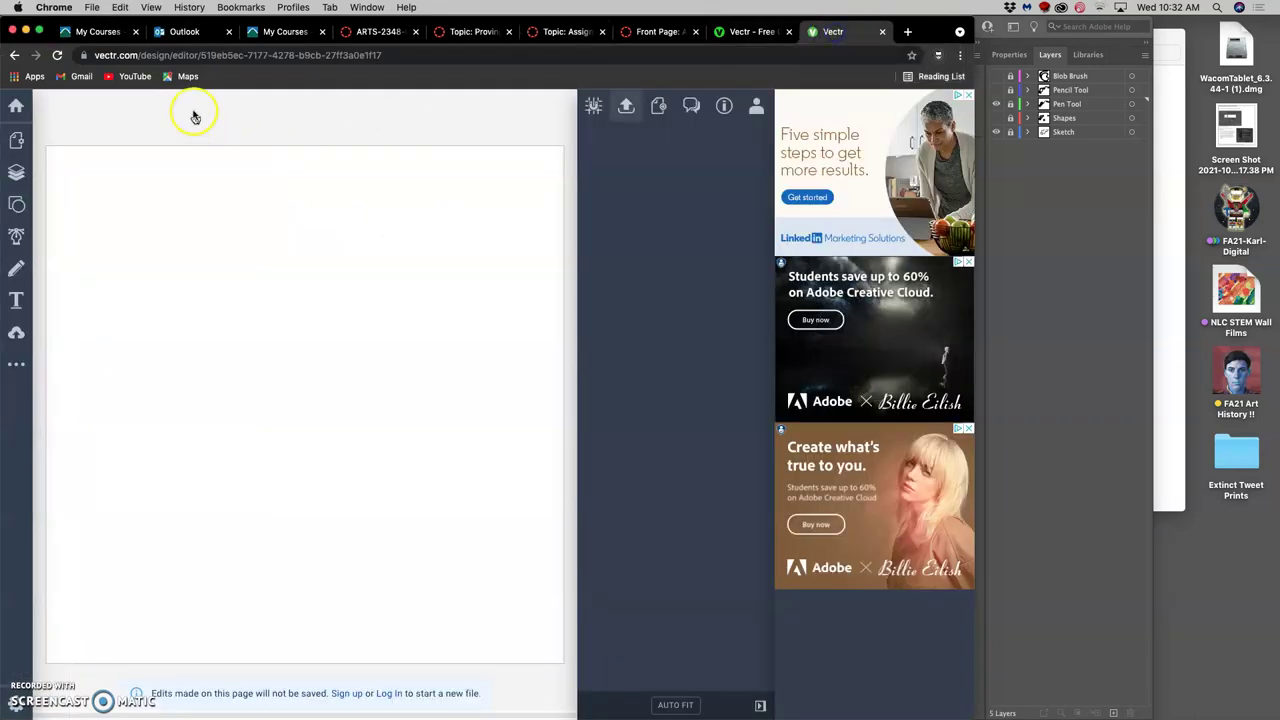
pyautogui.doubleClick(968, 22)
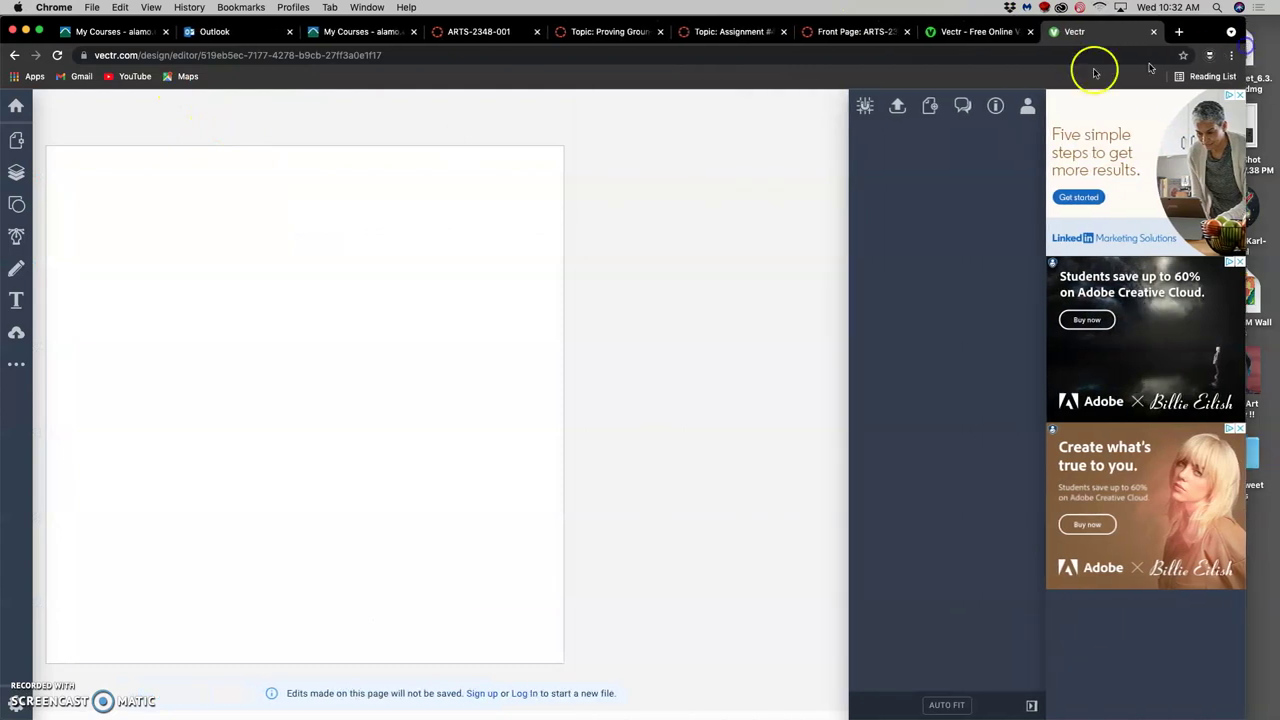
pyautogui.click(41, 31)
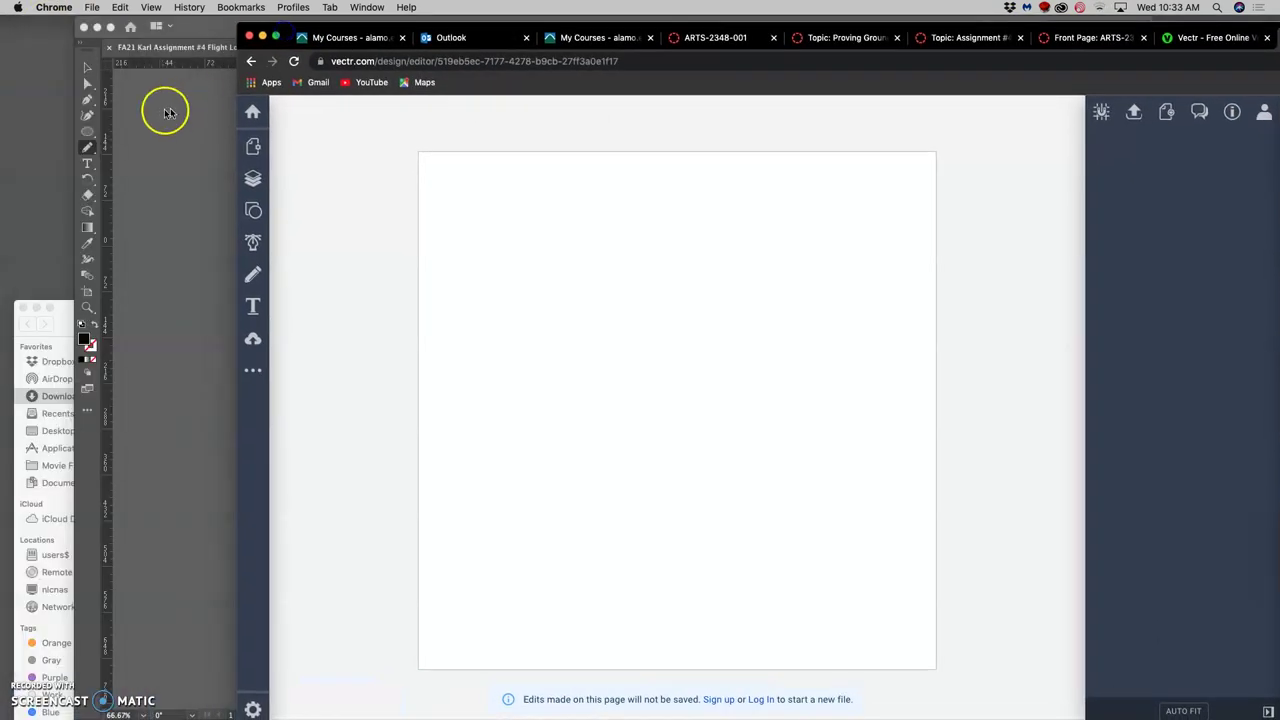
pyautogui.moveTo(237, 114); pyautogui.dragTo(9, 121)
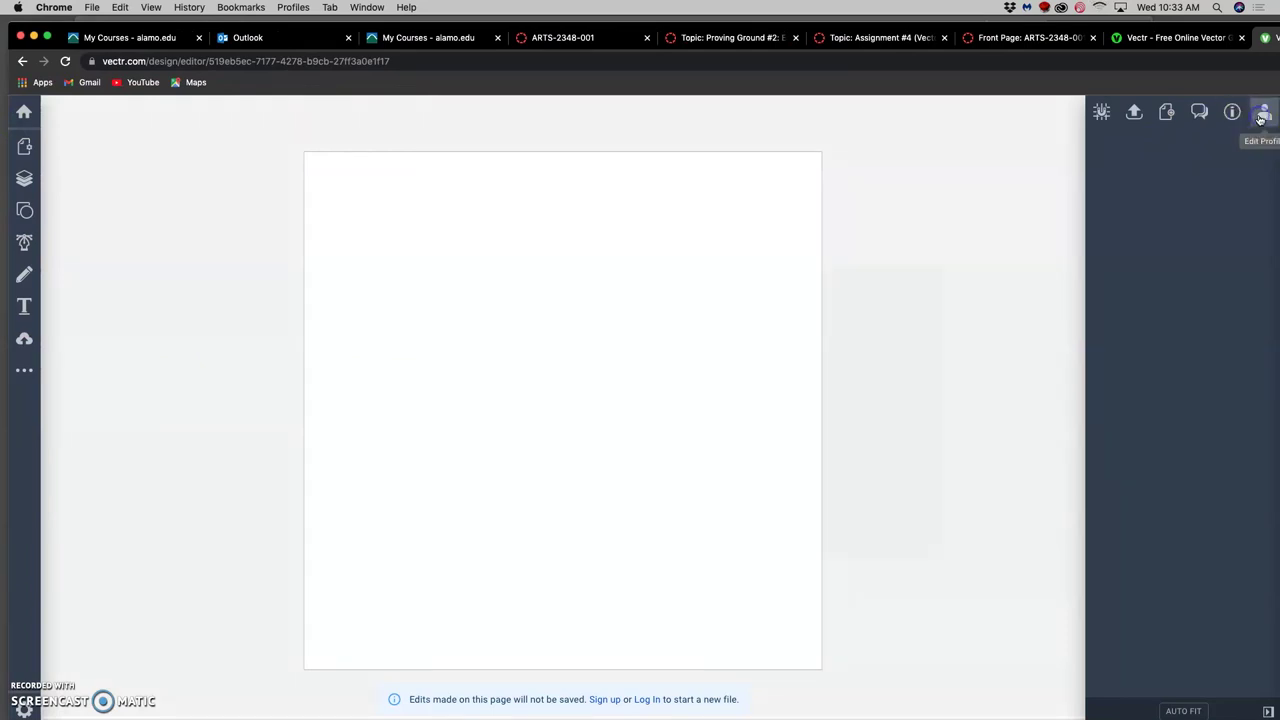
pyautogui.click(1262, 116)
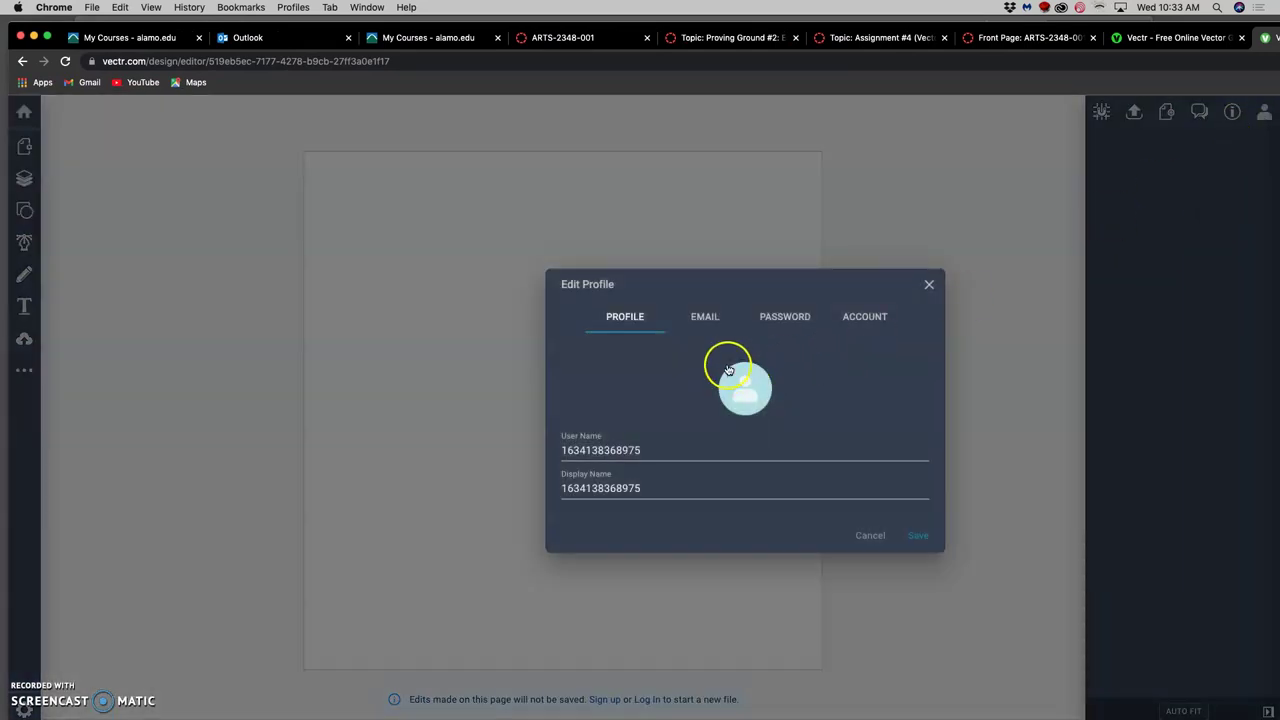
pyautogui.click(927, 286)
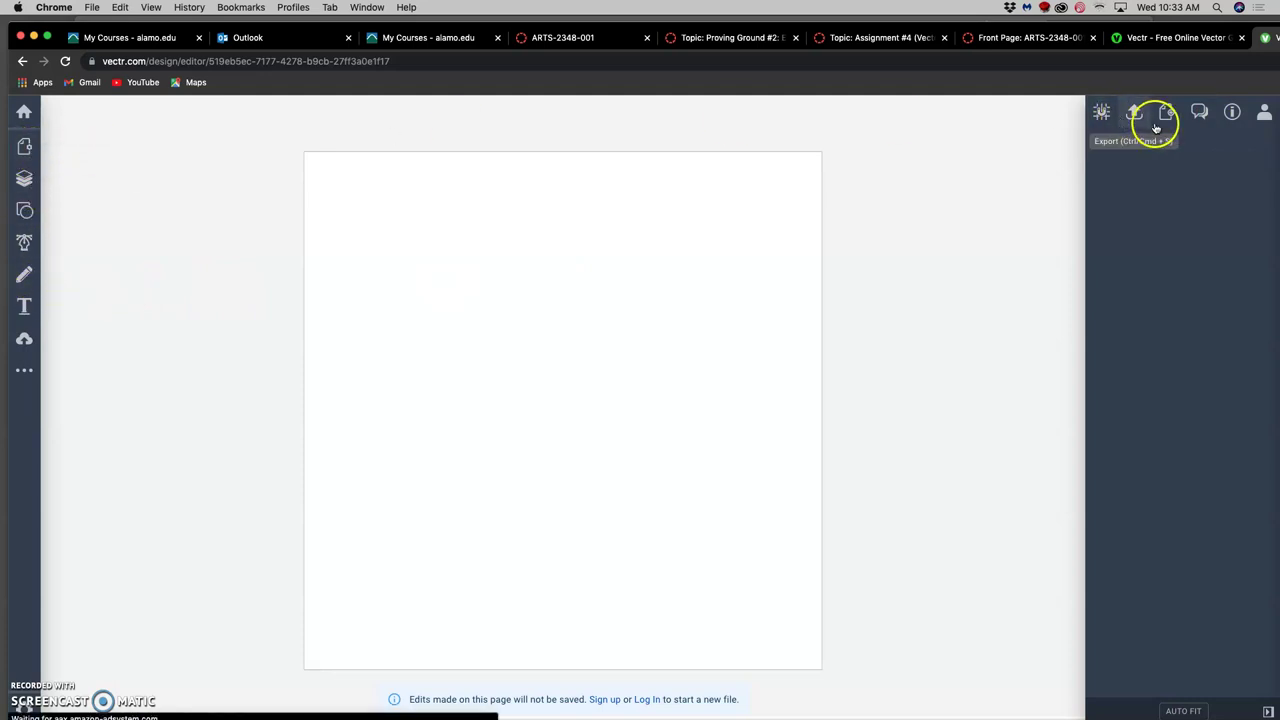
pyautogui.click(1233, 112)
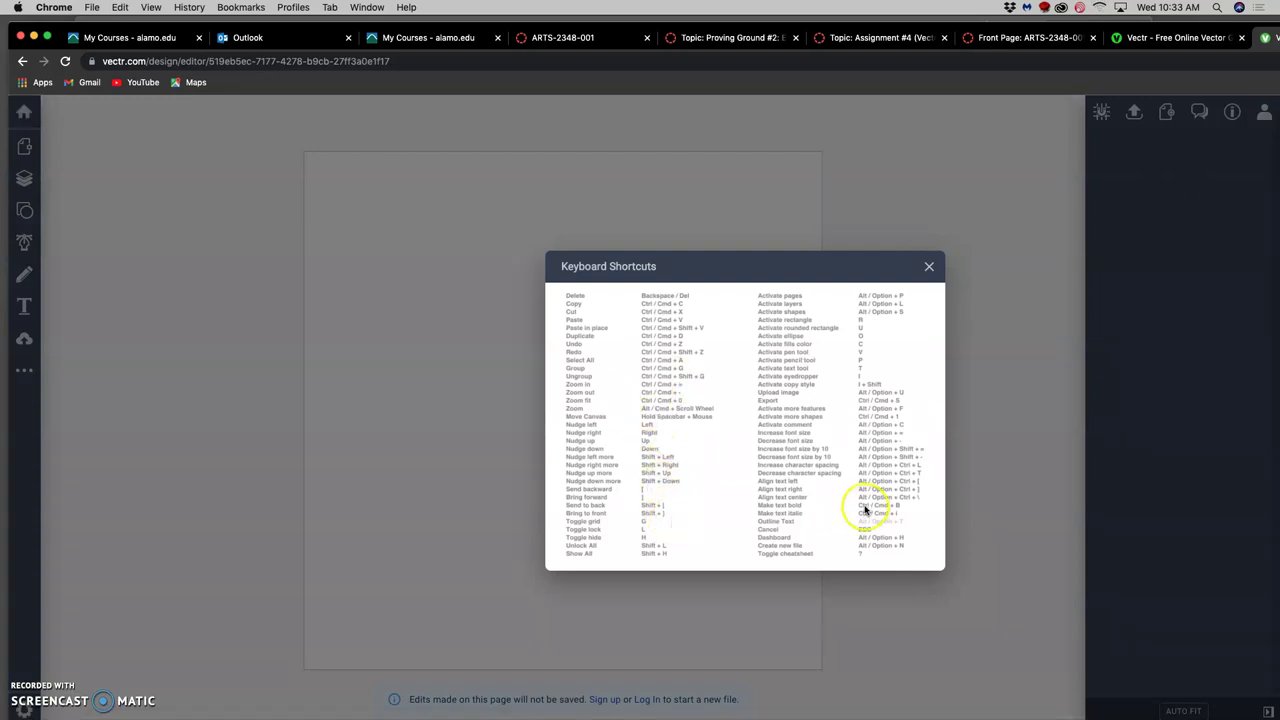
pyautogui.click(929, 266)
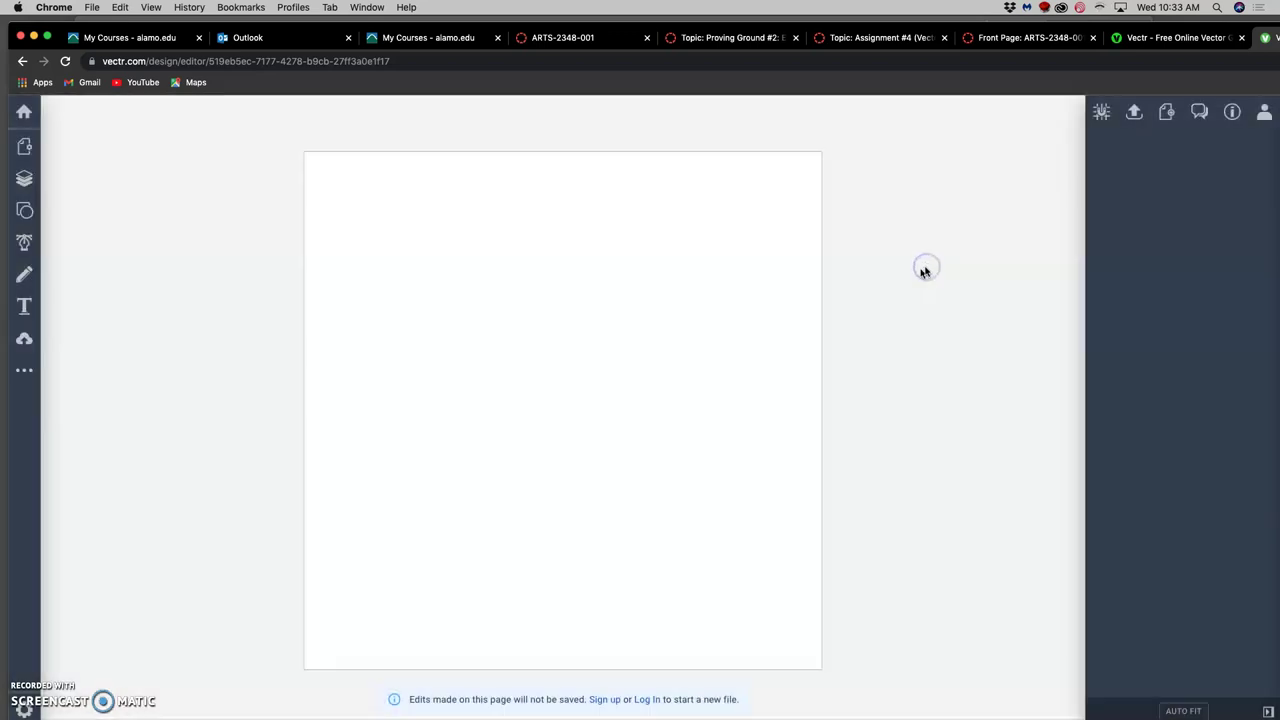
# Start an image upload and browse the file dialog to the Desktop folder.
pyautogui.click(25, 345)
pyautogui.click(25, 342)
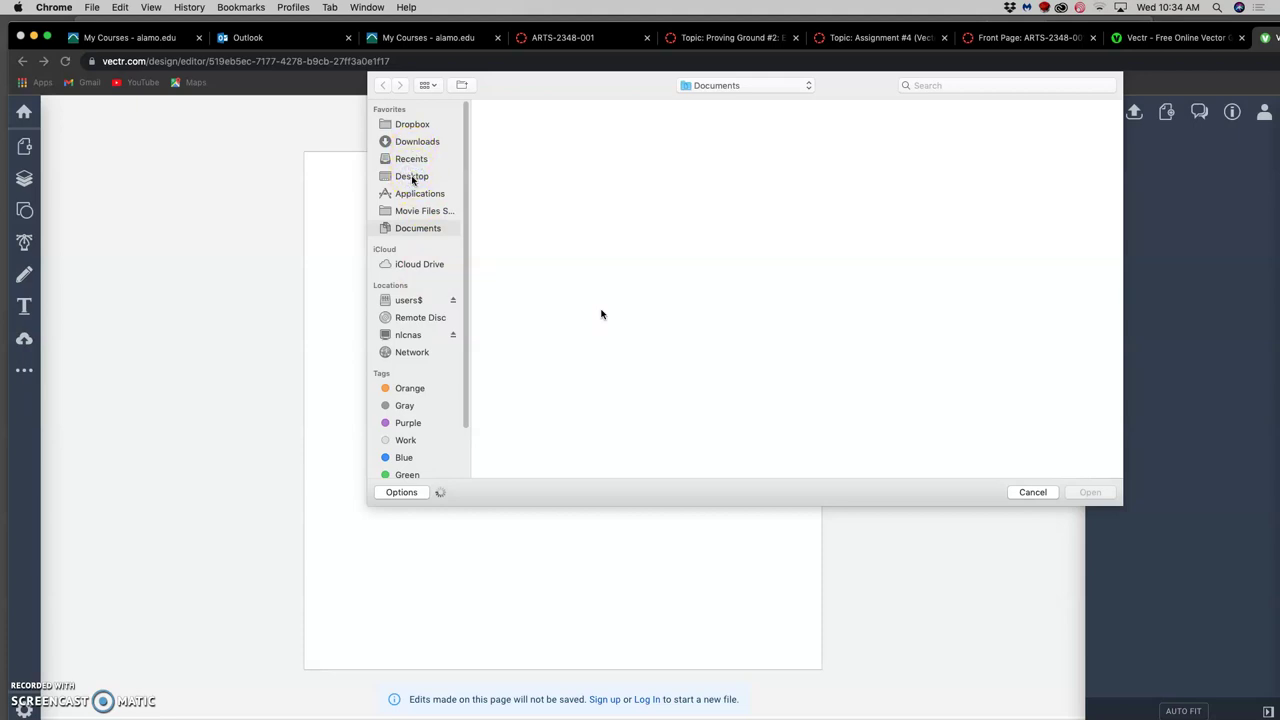
pyautogui.click(411, 177)
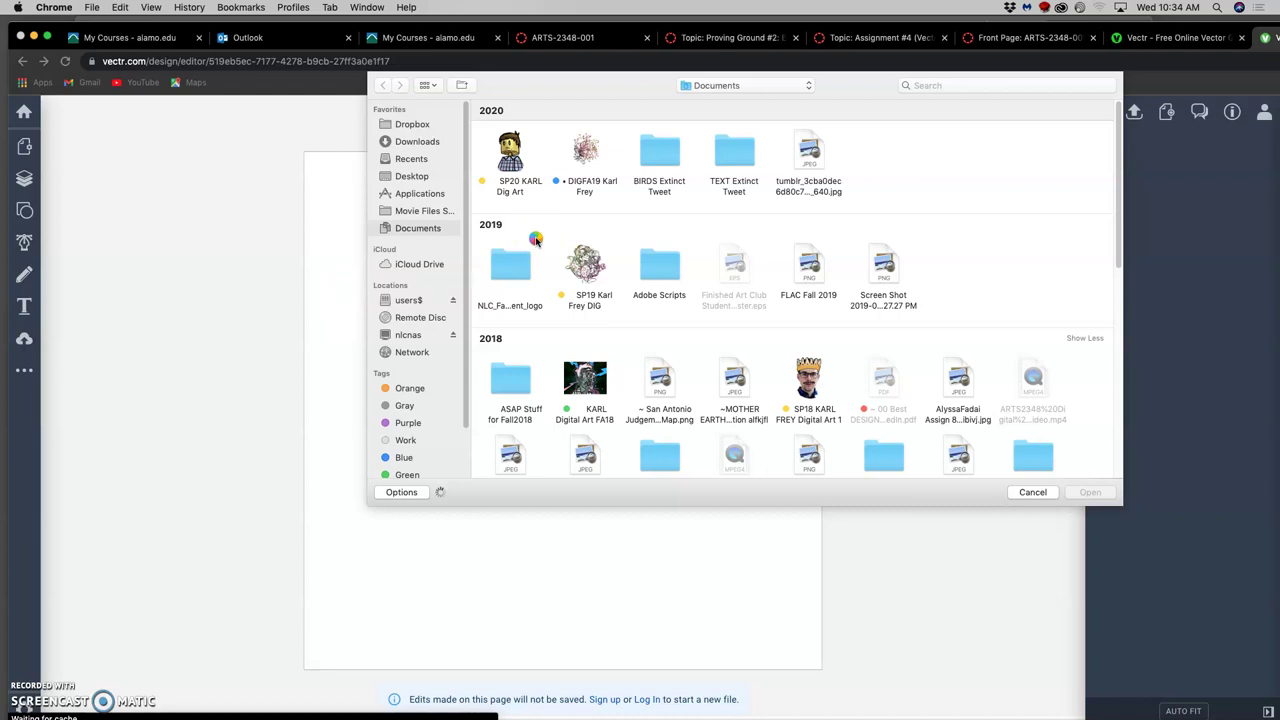
pyautogui.click(661, 190)
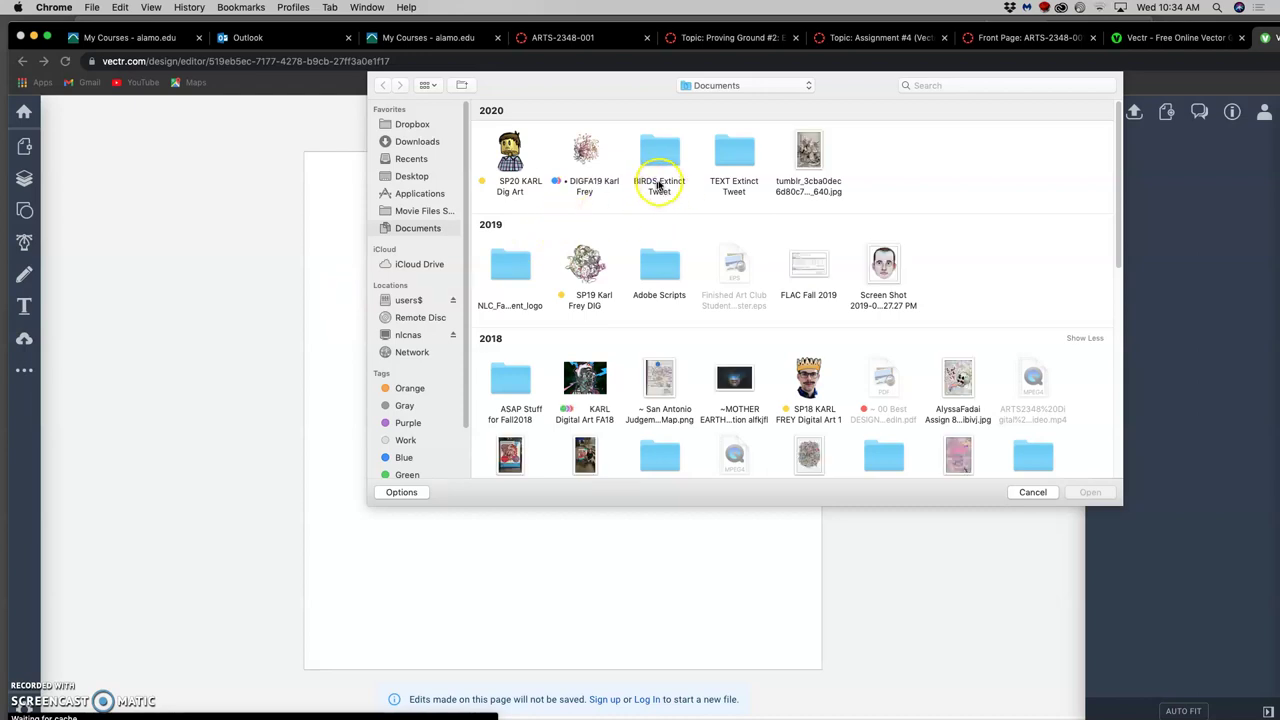
pyautogui.click(703, 172)
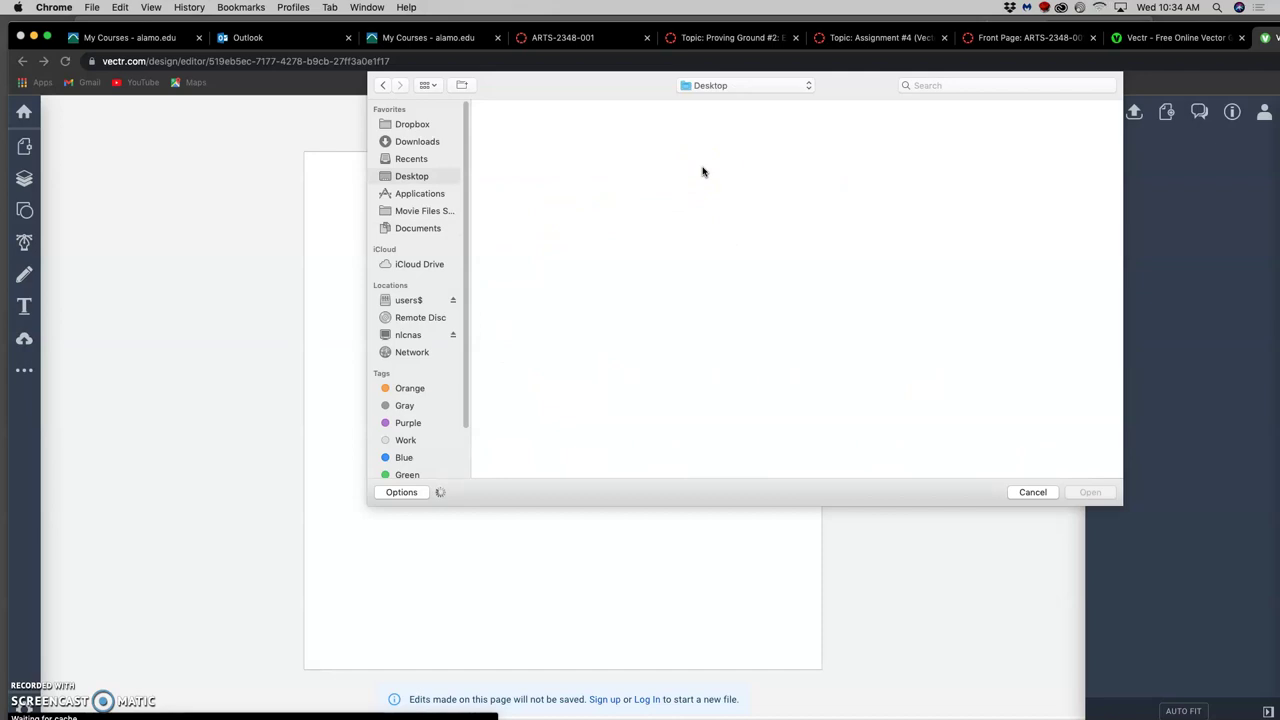
# Go into the course work and Assignment #4 folders and open the cloud sketch screenshot.
pyautogui.click(677, 149)
pyautogui.click(658, 278)
pyautogui.doubleClick(662, 264)
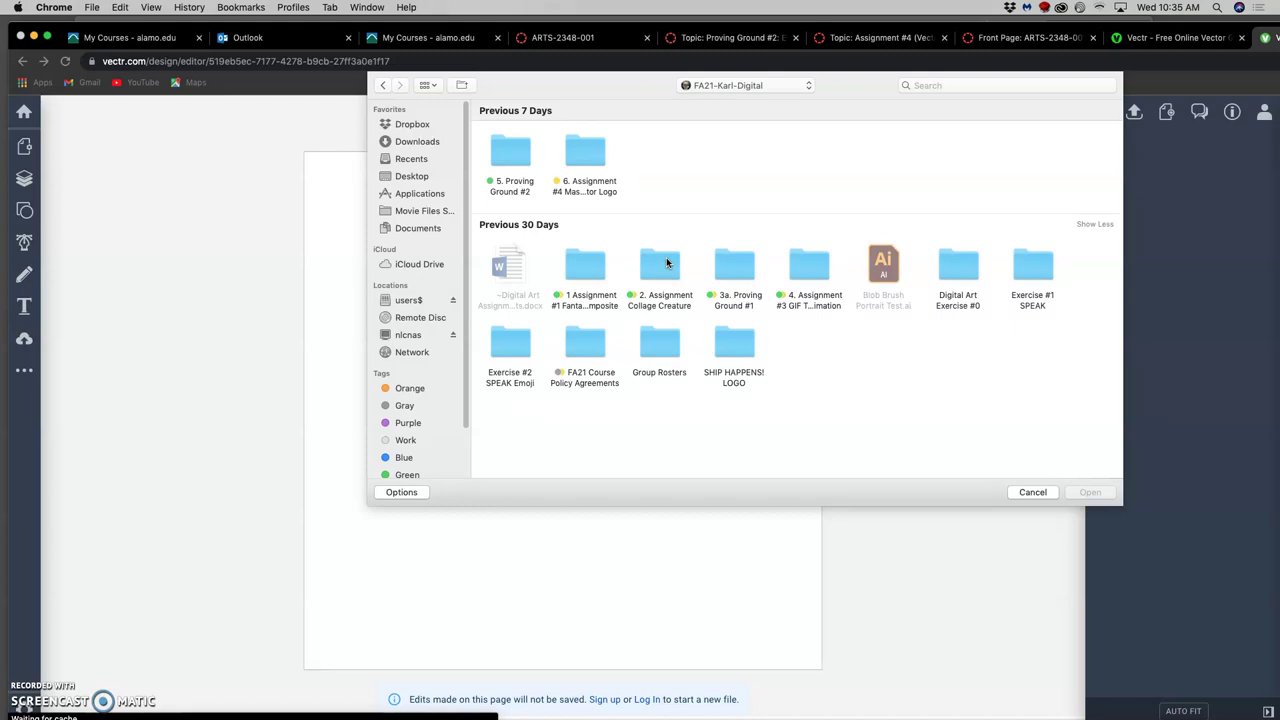
pyautogui.click(672, 240)
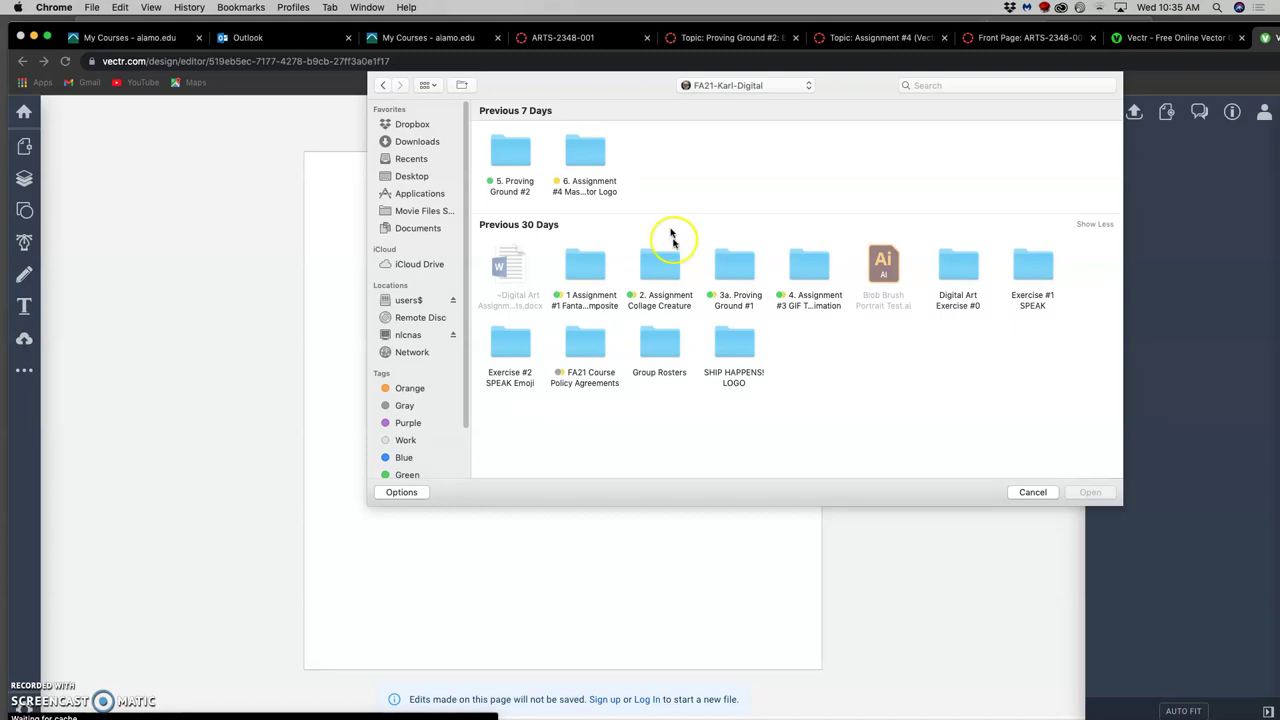
pyautogui.doubleClick(585, 152)
pyautogui.click(586, 167)
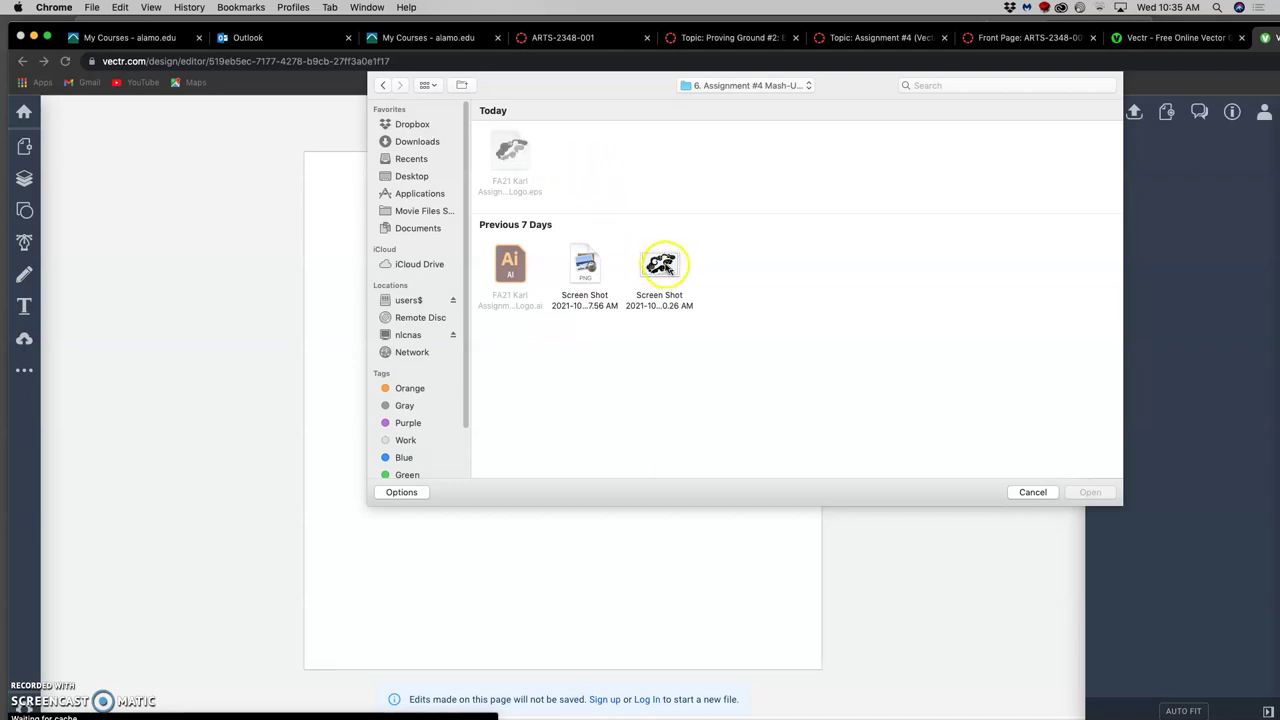
pyautogui.click(665, 268)
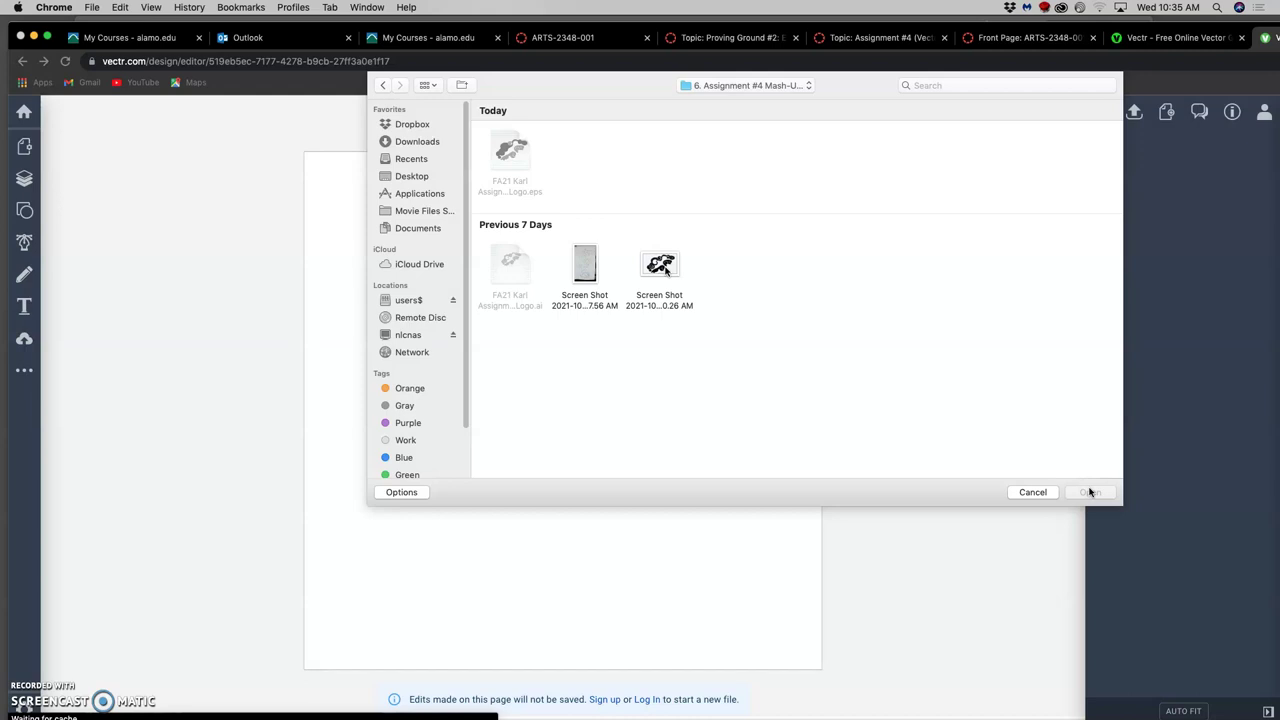
pyautogui.click(1090, 492)
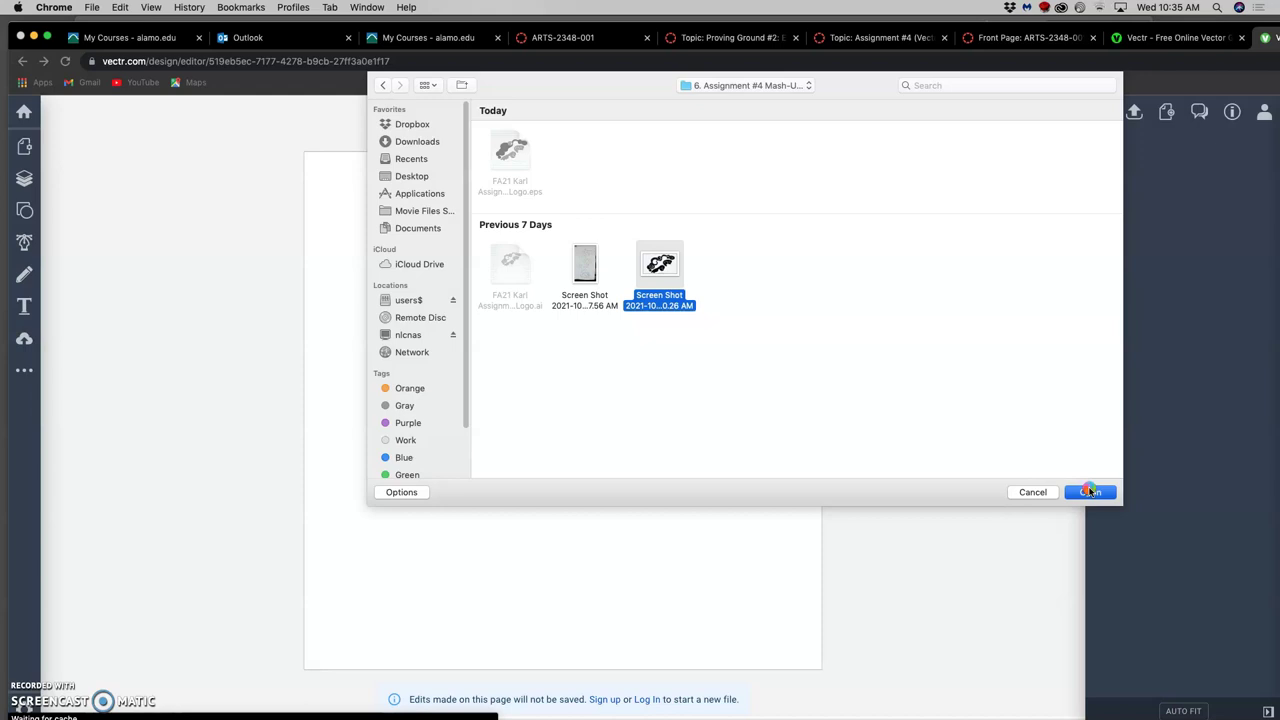
pyautogui.click(1104, 492)
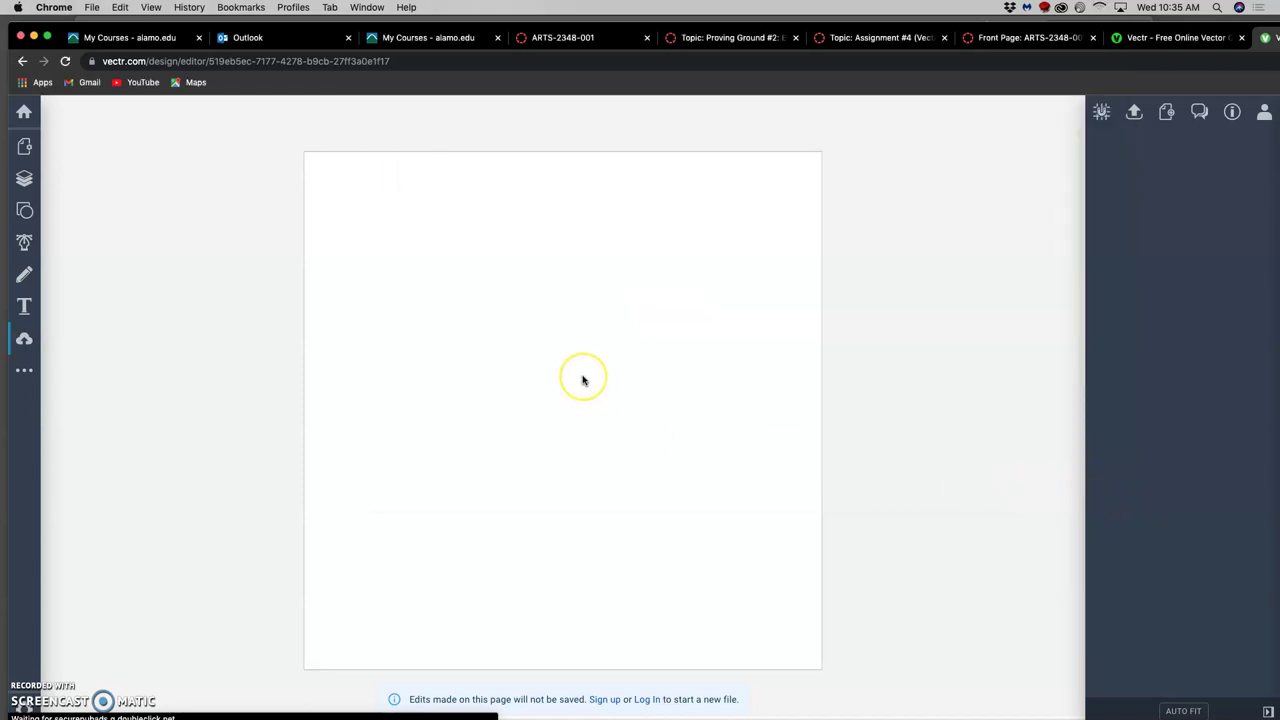
# Open the Layers list and paste the cloud sketch image onto the artboard with Cmd+V.
pyautogui.click(584, 289)
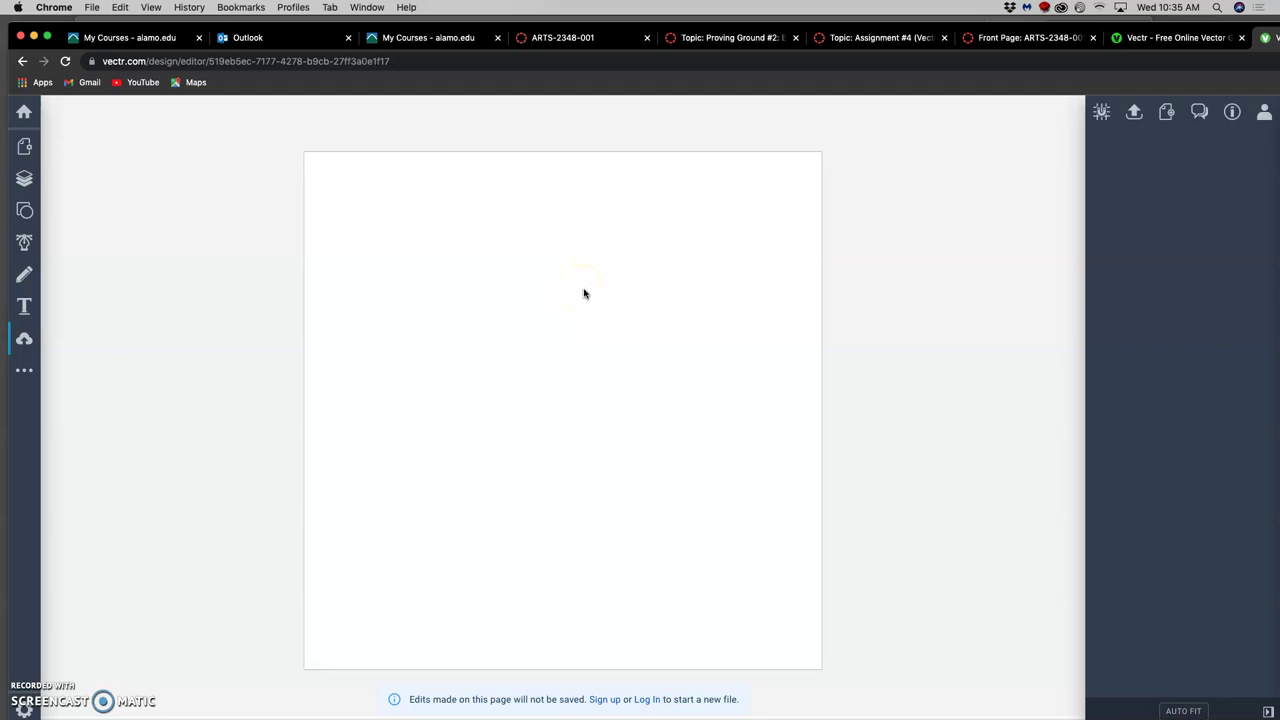
pyautogui.click(27, 182)
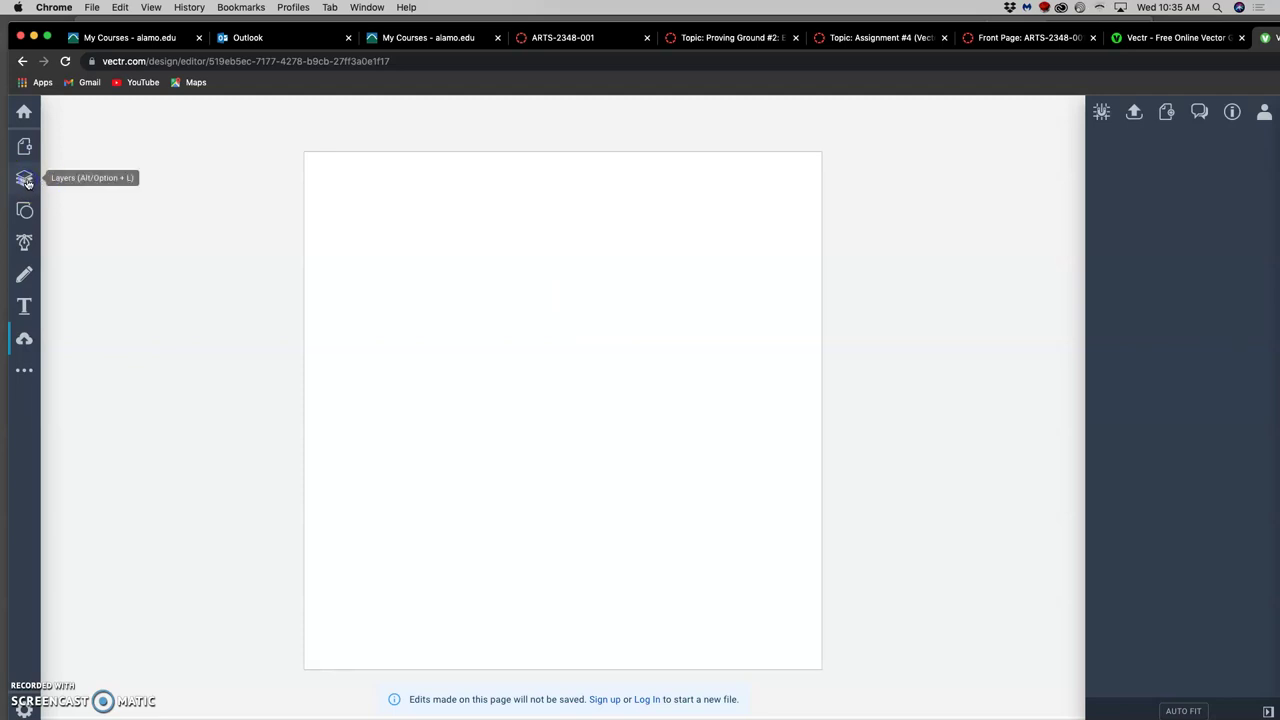
pyautogui.click(99, 185)
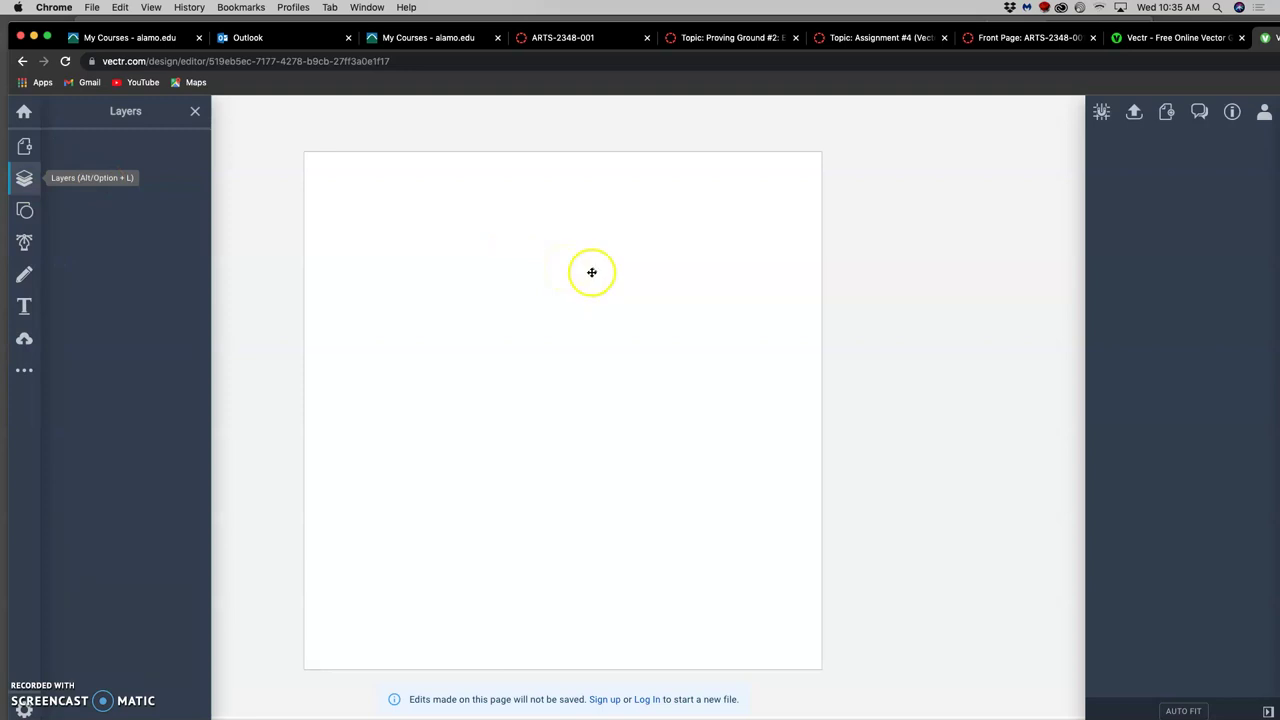
pyautogui.press('super+v')
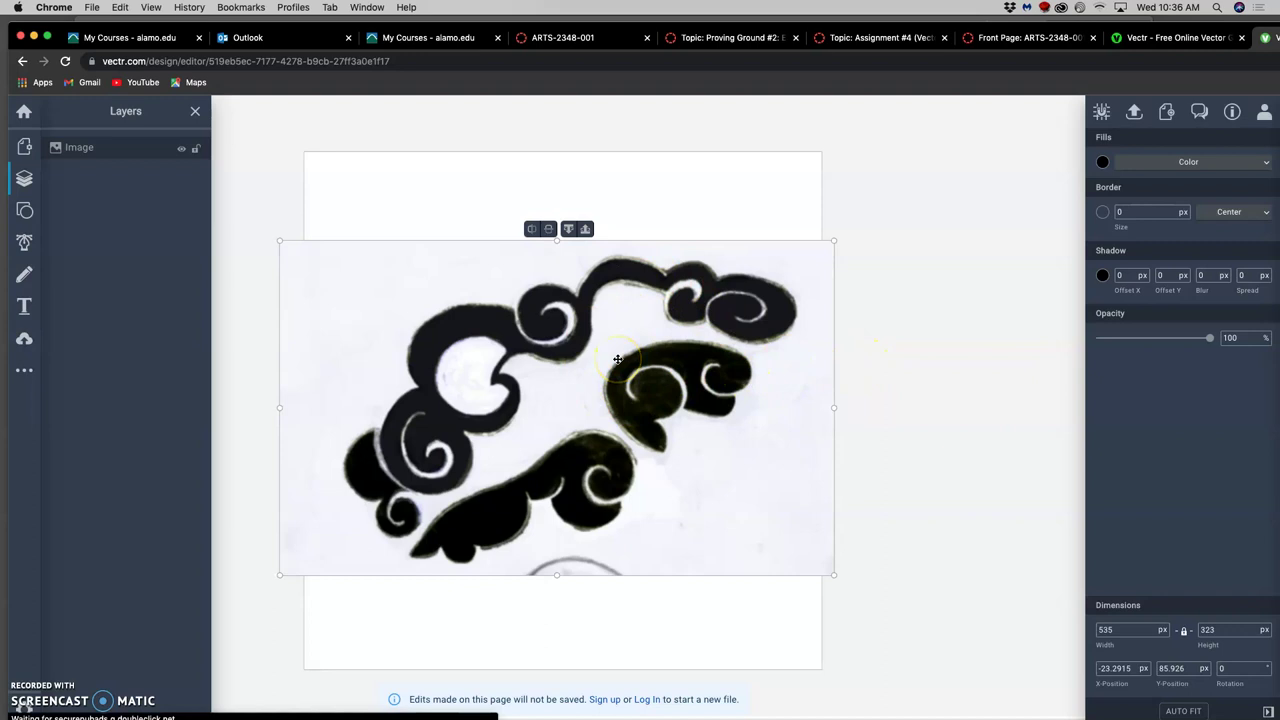
pyautogui.scroll(2, 618, 359)
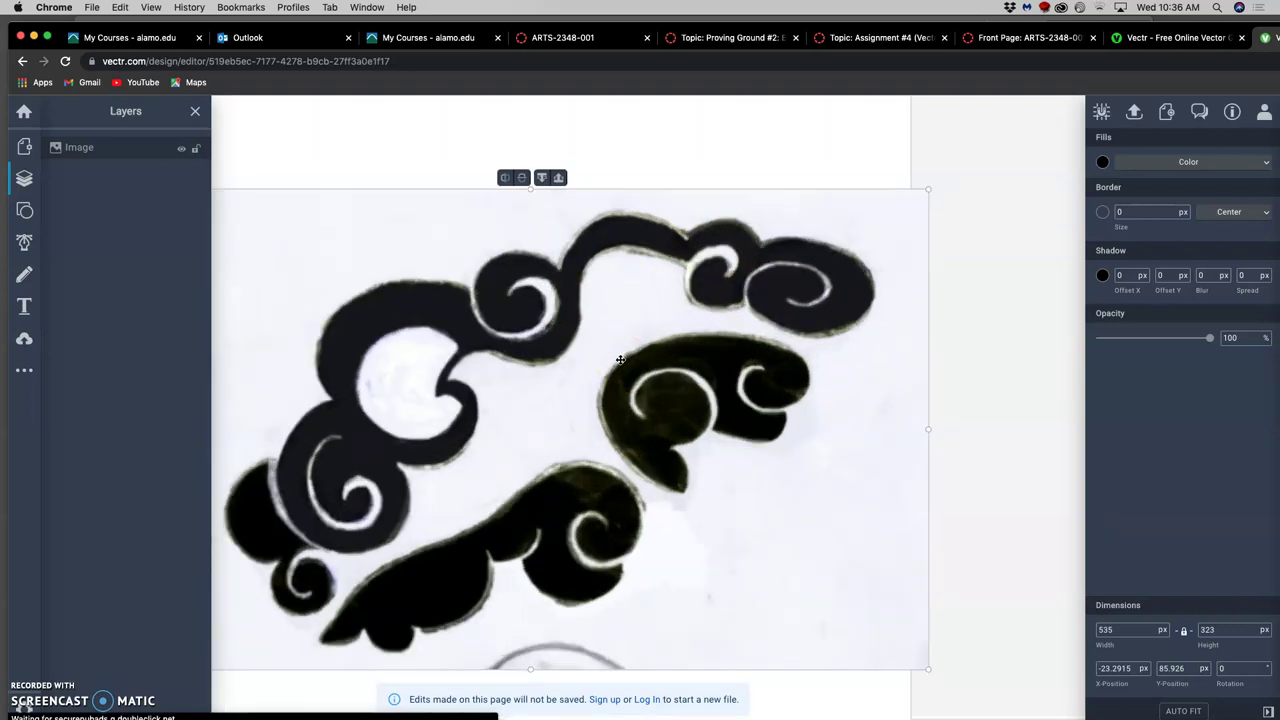
pyautogui.scroll(5, 620, 359)
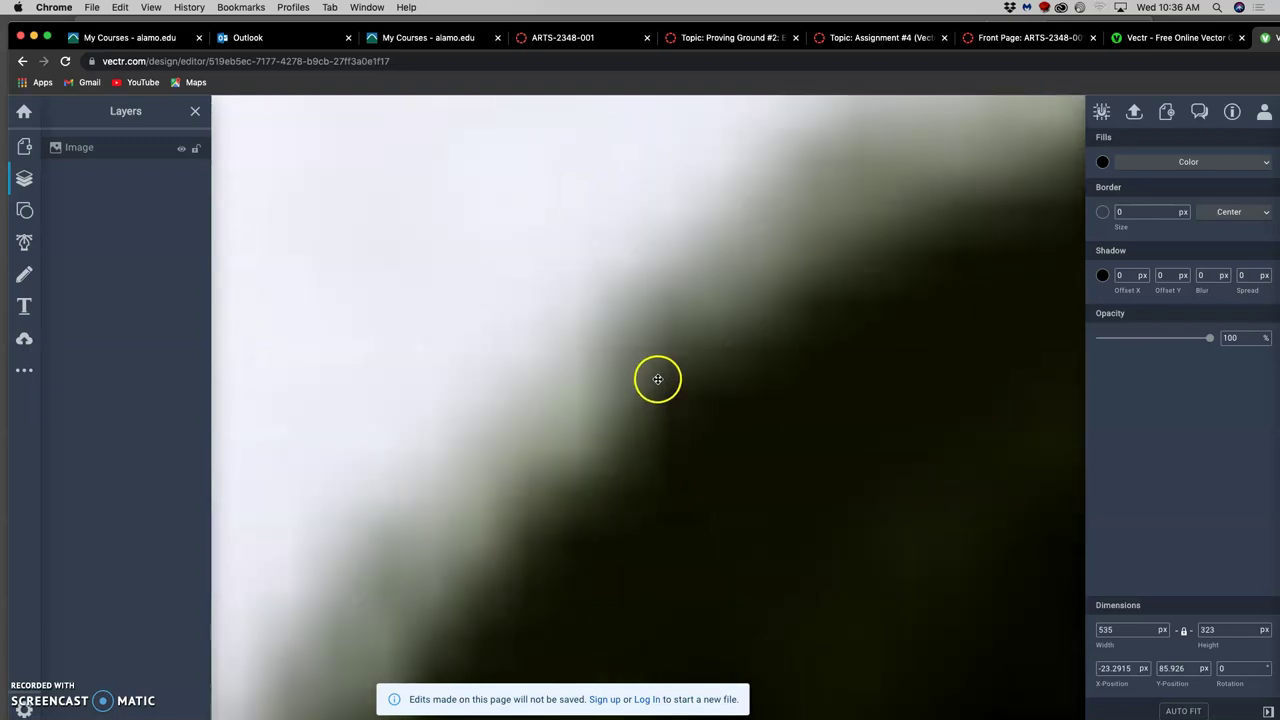
pyautogui.scroll(-10, 658, 379)
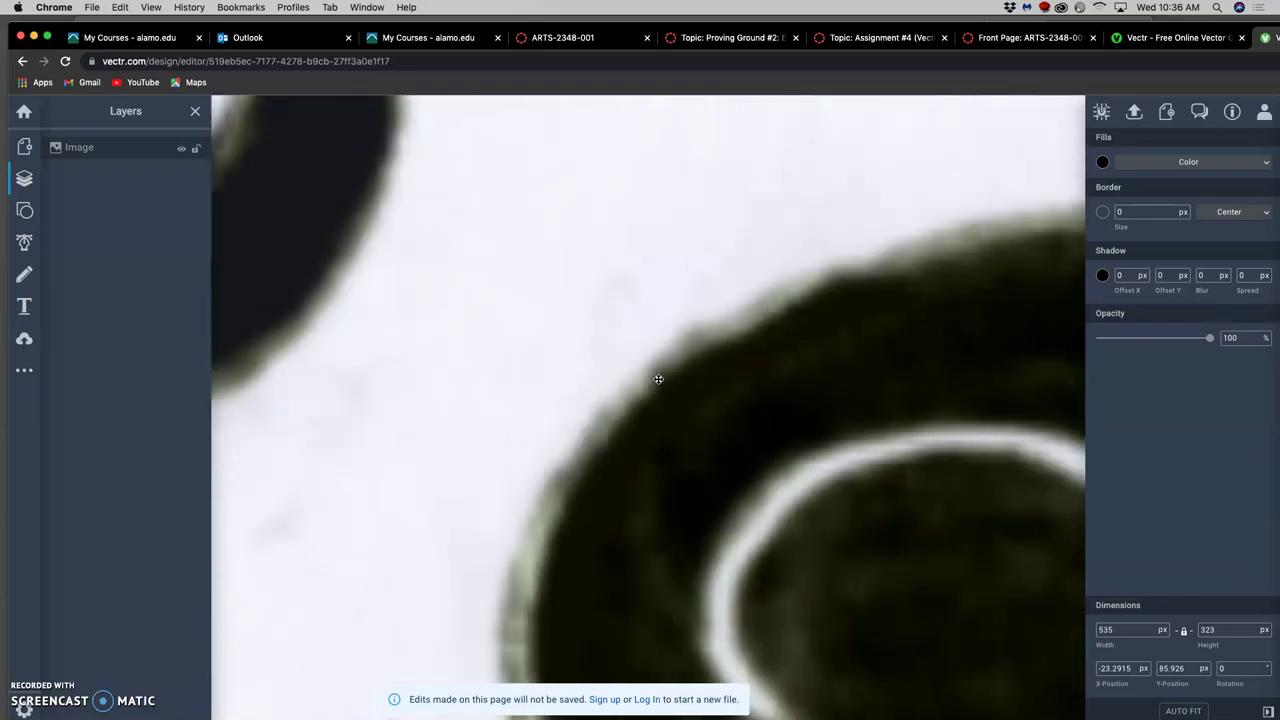
pyautogui.scroll(-10, 658, 379)
pyautogui.click(663, 374)
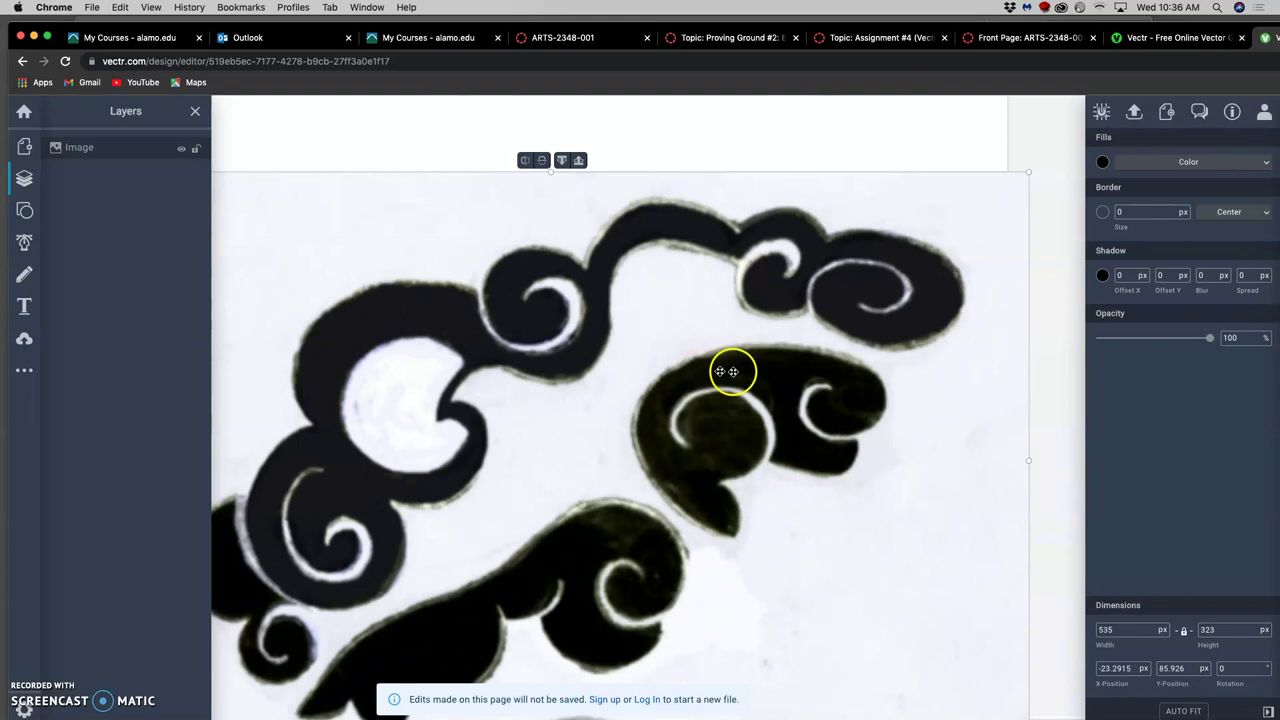
pyautogui.scroll(-3, 732, 372)
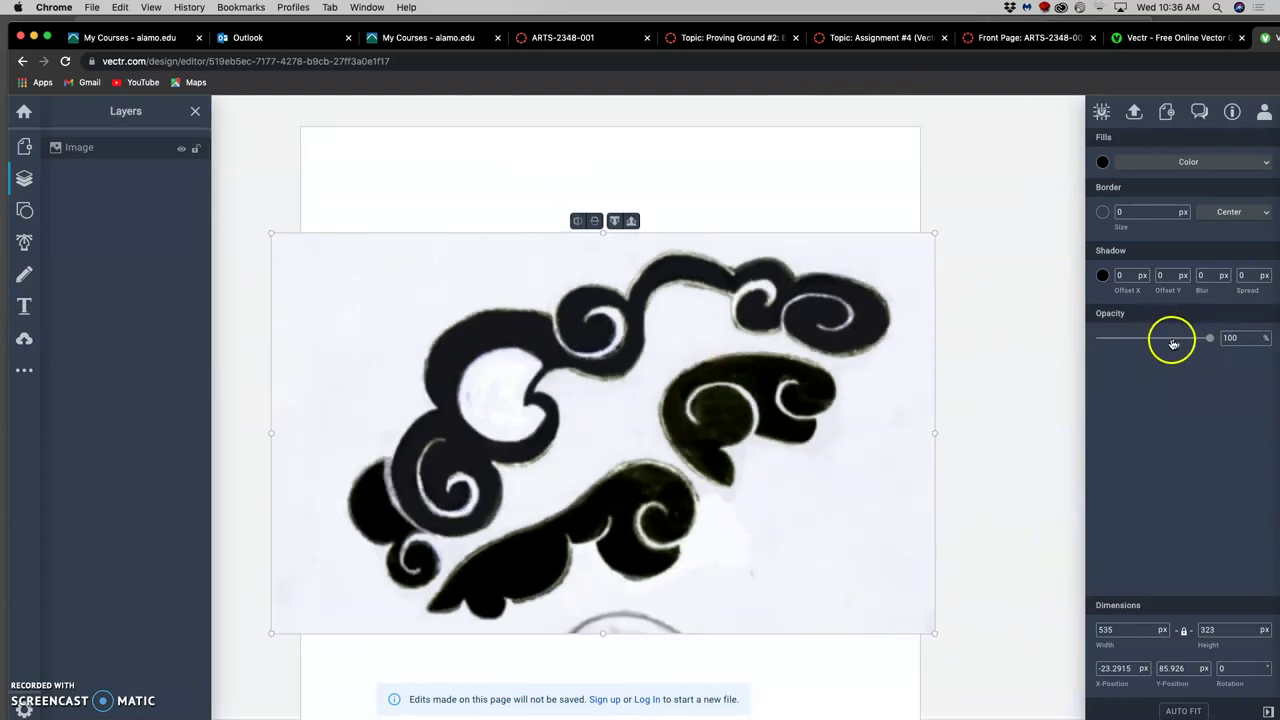
# Fade the cloud sketch image to 50% opacity, checking it by toggling its visibility.
pyautogui.moveTo(1212, 341)
pyautogui.moveTo(1212, 341); pyautogui.dragTo(1154, 342)
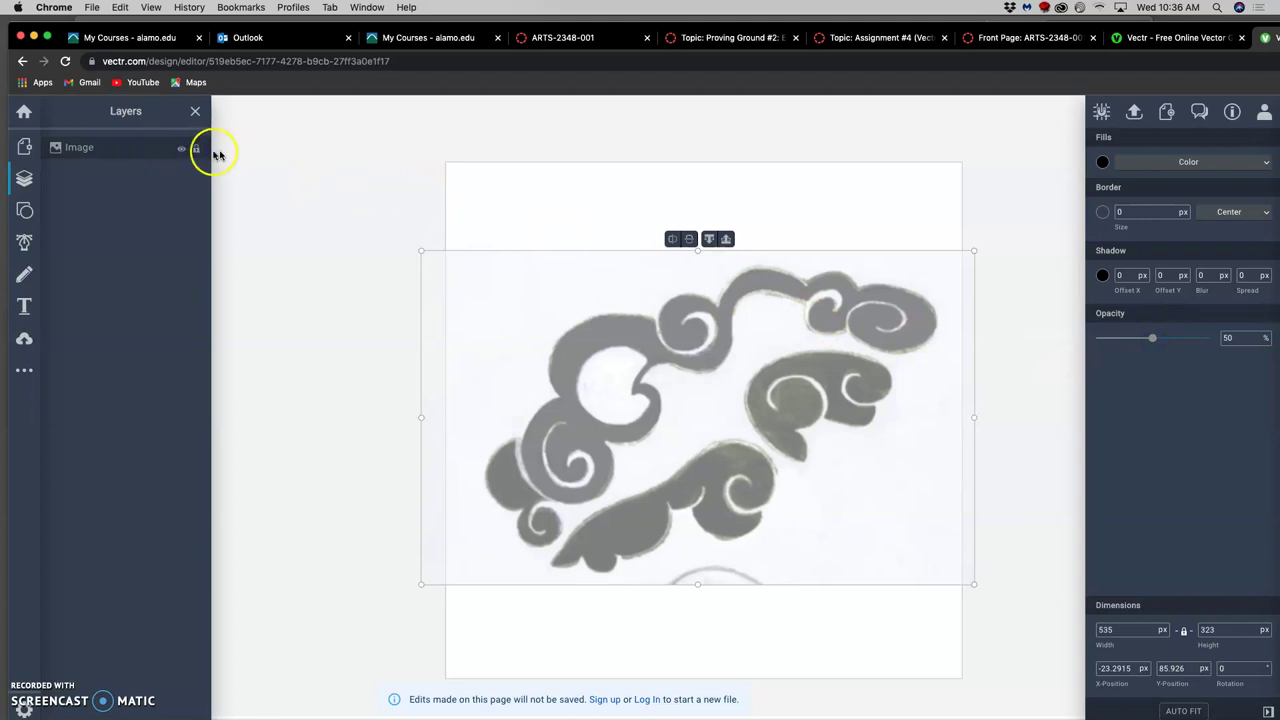
pyautogui.click(183, 149)
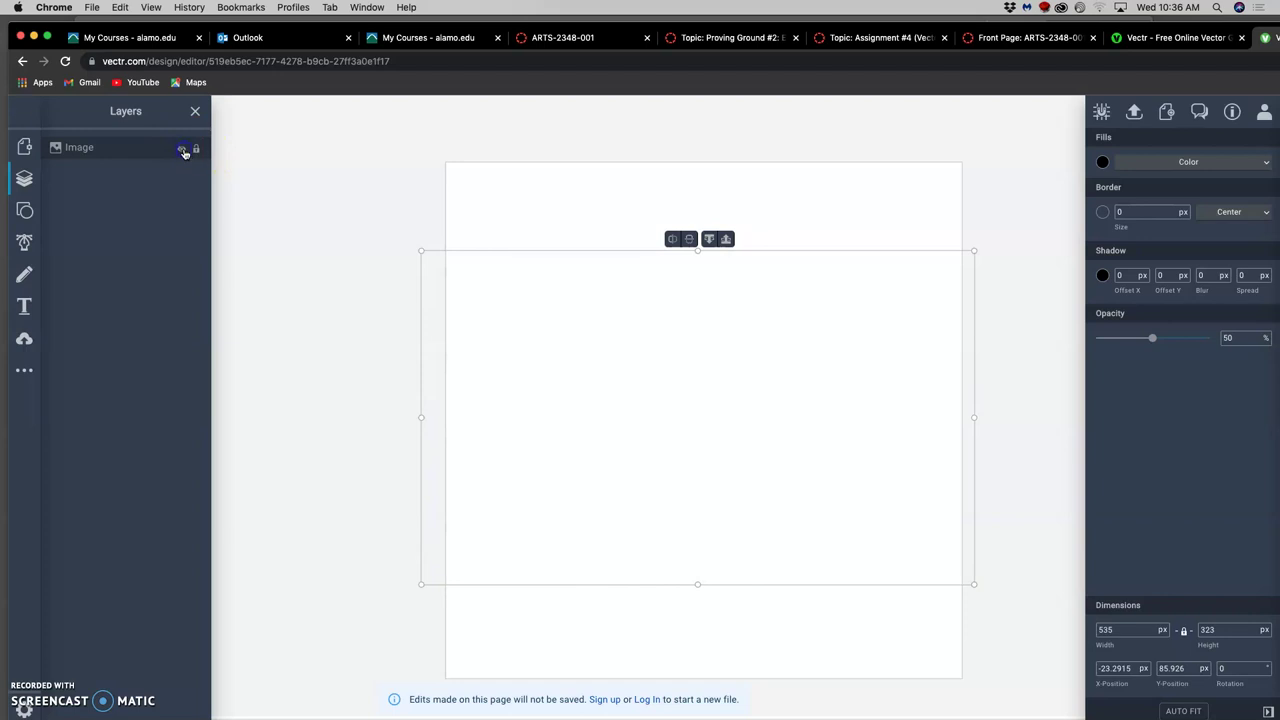
pyautogui.click(182, 149)
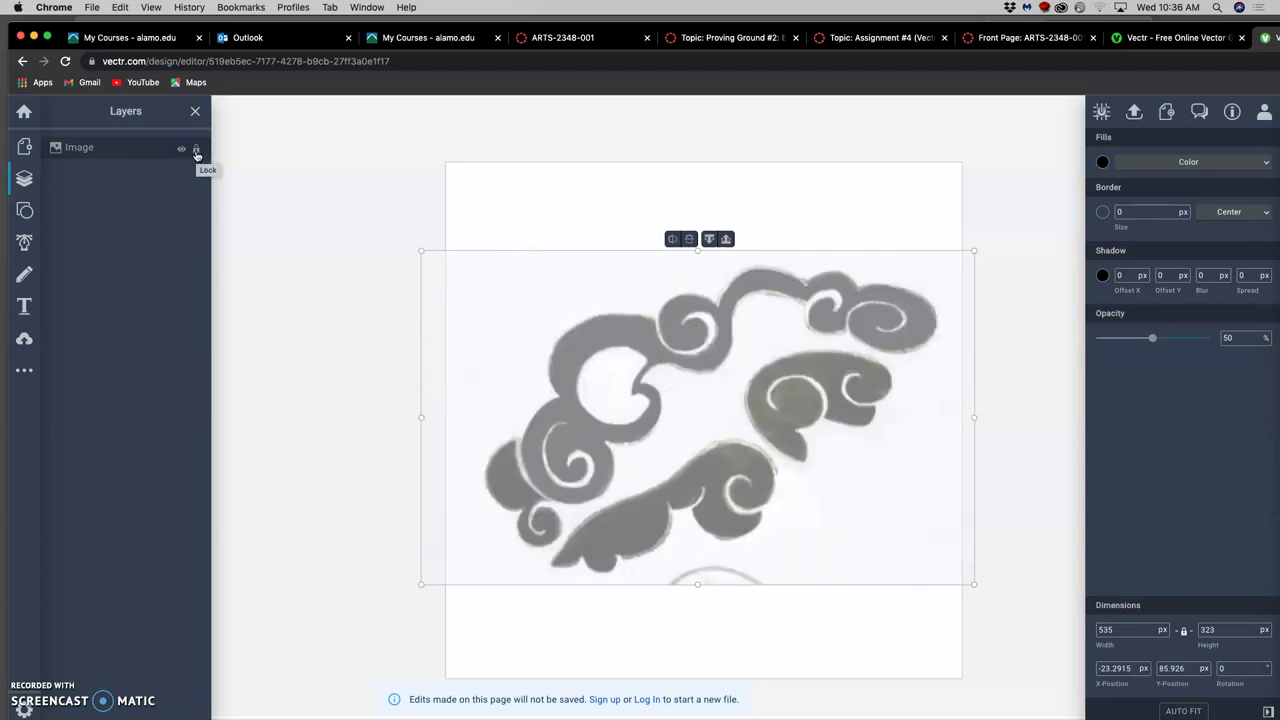
# Bring up the Shapes flyout with its shape drawing options.
pyautogui.click(24, 210)
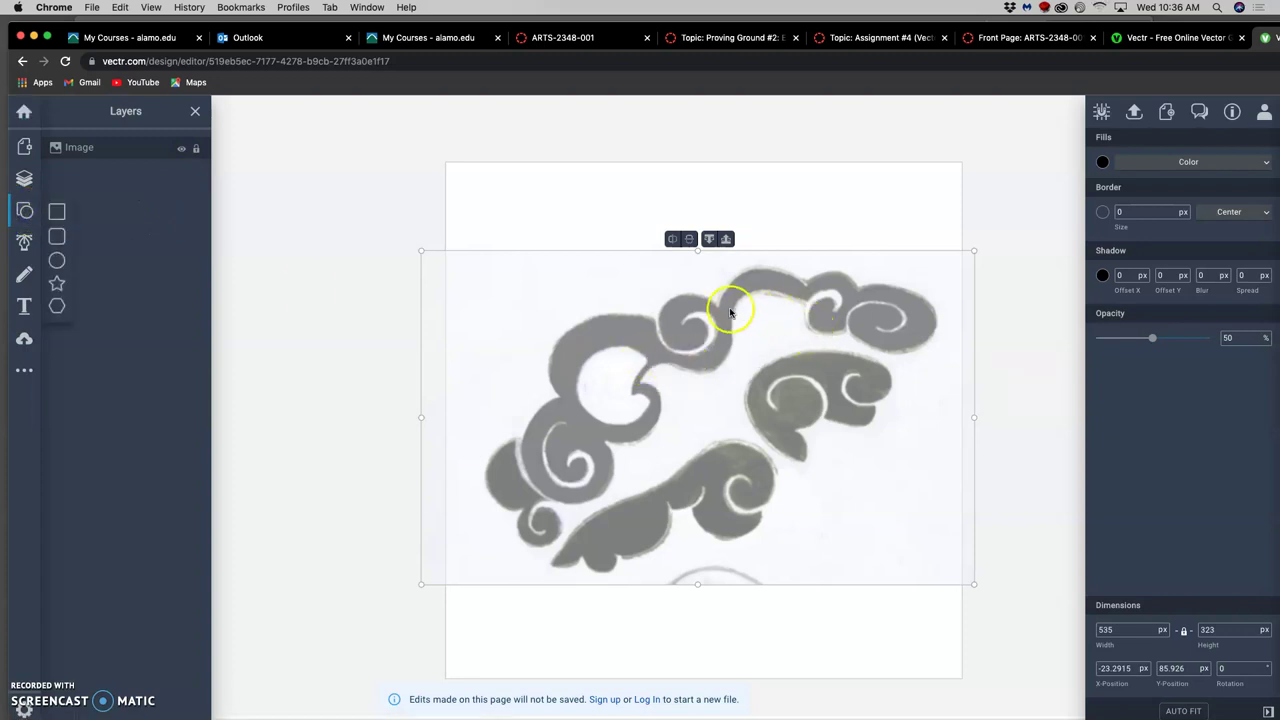
pyautogui.click(880, 325)
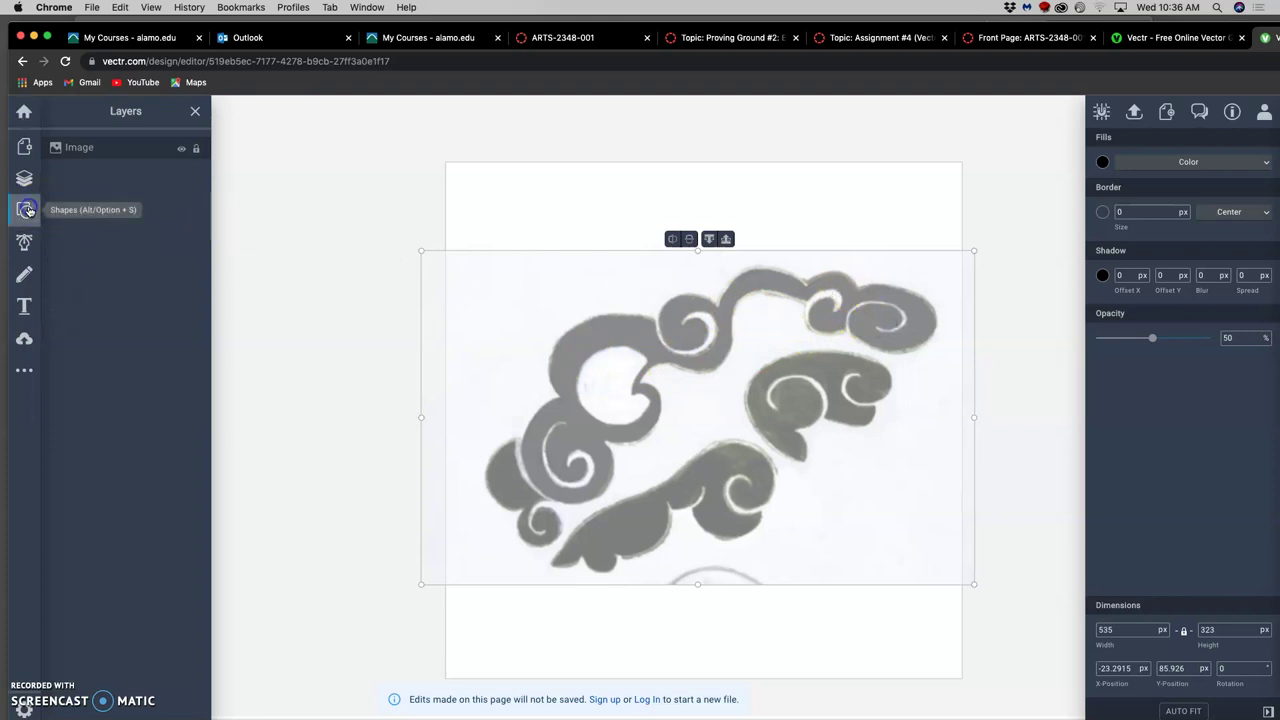
pyautogui.click(28, 211)
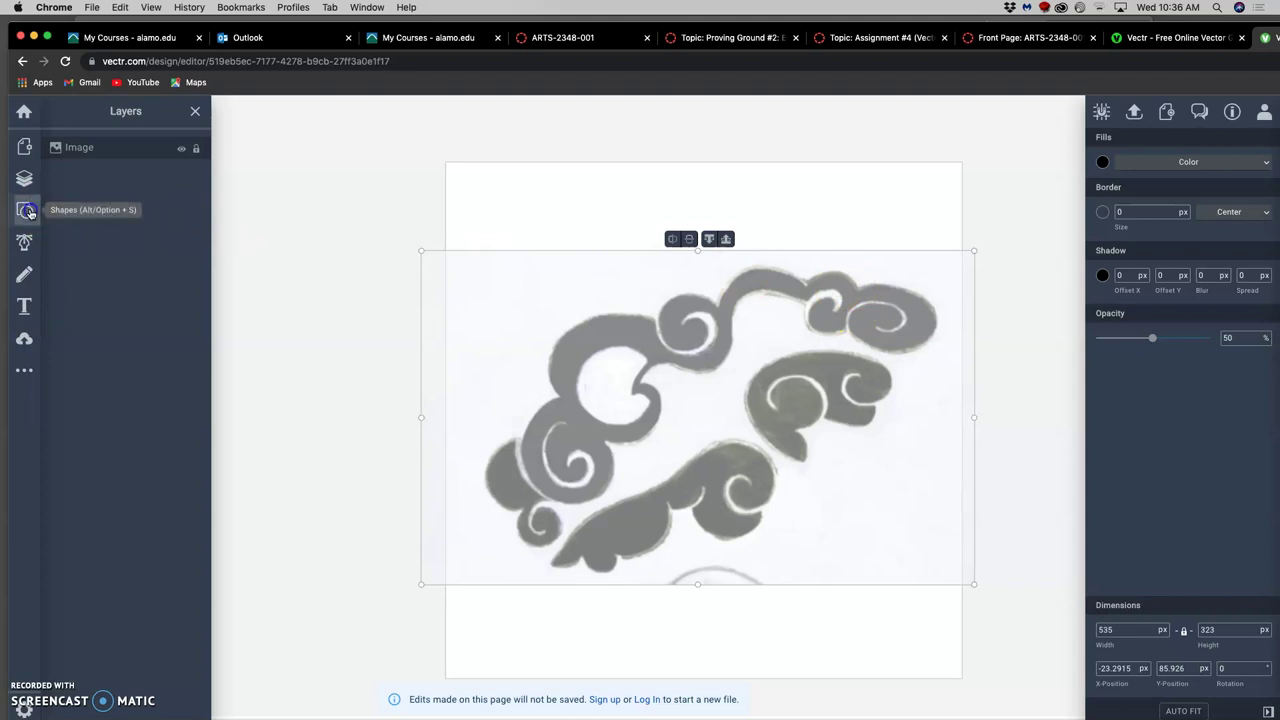
# Draw an ellipse over the sketch's top-right curl with border size 0 and solid black fill.
pyautogui.moveTo(28, 211); pyautogui.dragTo(58, 261)
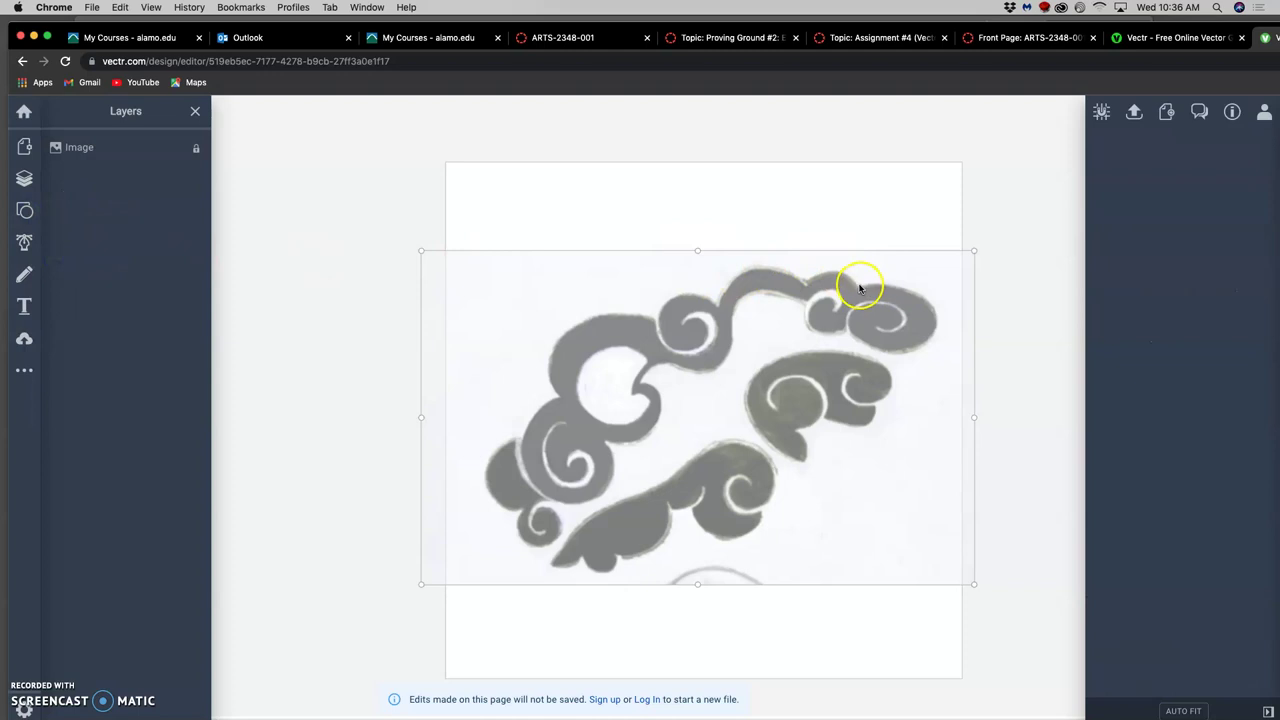
pyautogui.moveTo(861, 290); pyautogui.dragTo(918, 310)
pyautogui.click(910, 306)
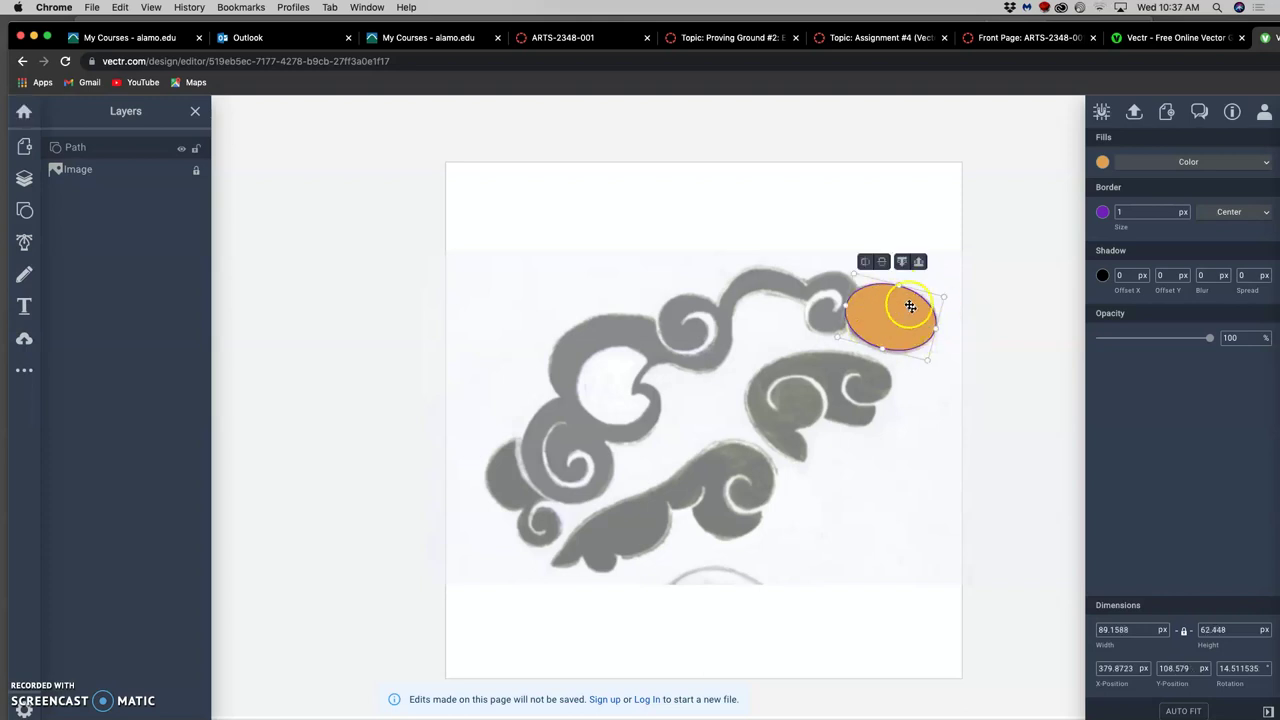
pyautogui.click(1183, 215)
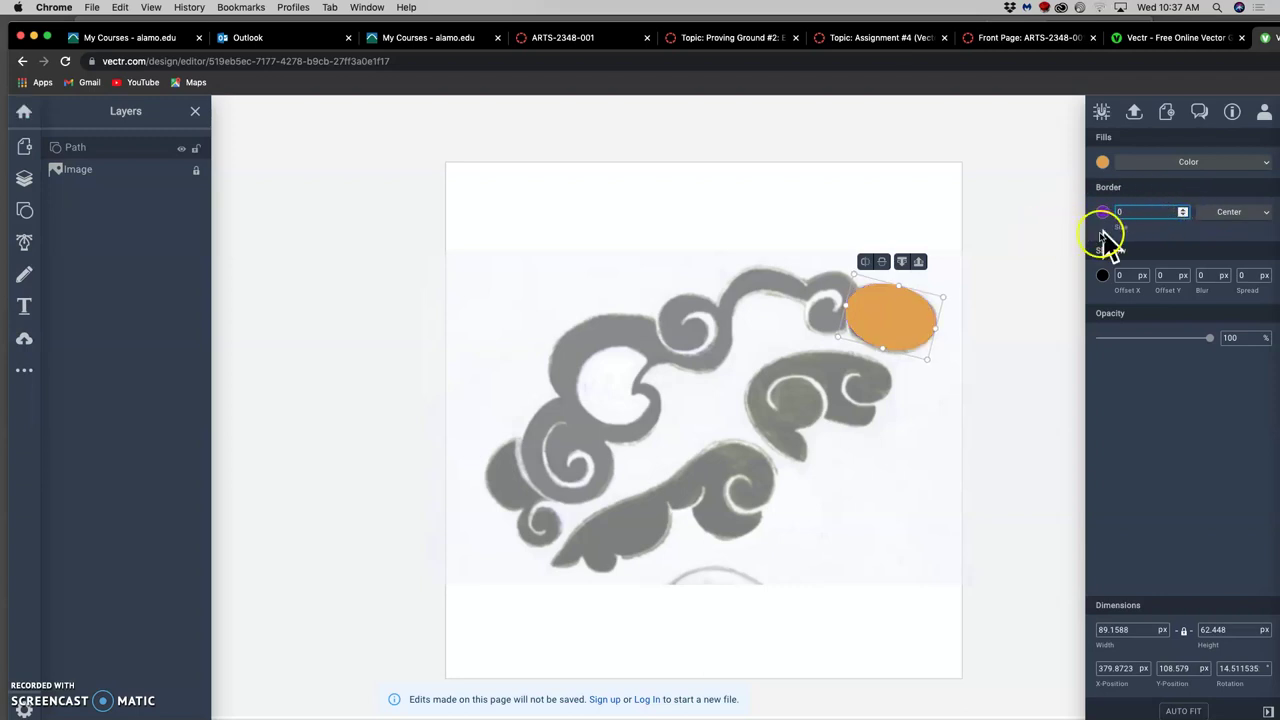
pyautogui.click(1266, 163)
pyautogui.click(1187, 165)
pyautogui.click(1103, 163)
pyautogui.click(1060, 289)
pyautogui.click(871, 163)
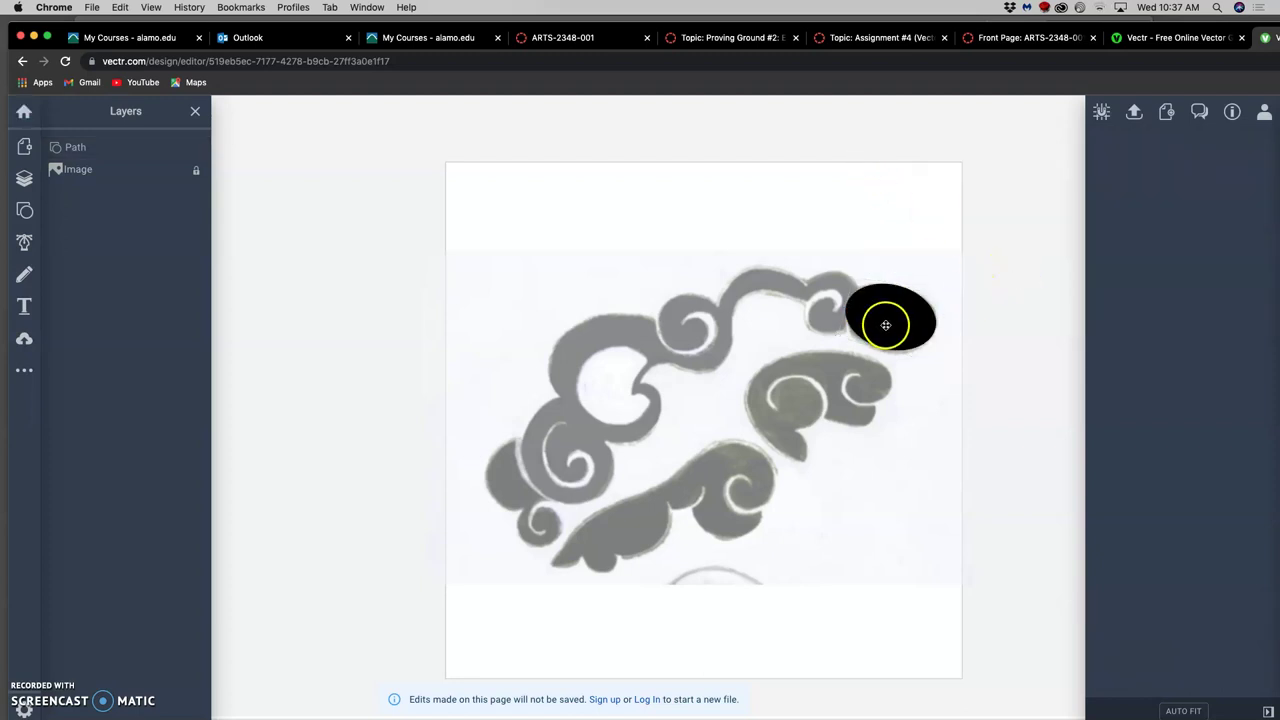
# Draw a star over the sketch's left swirls with border size 0 and black fill.
pyautogui.click(24, 208)
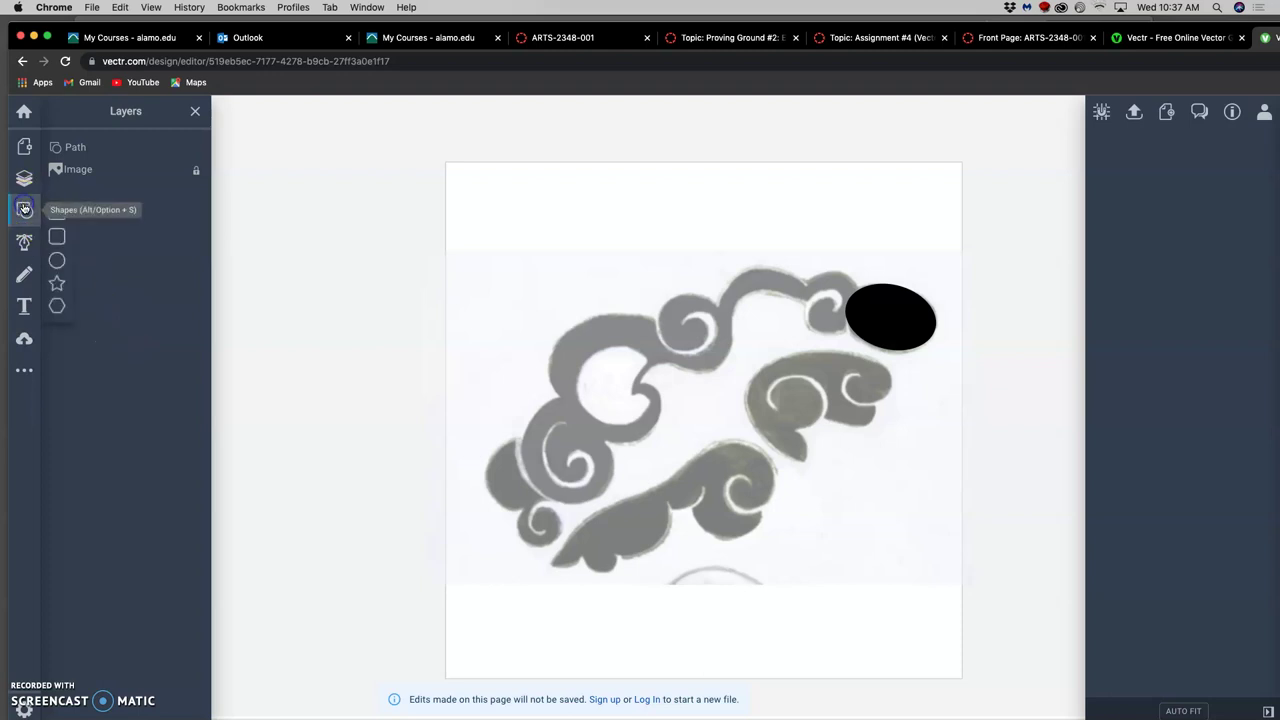
pyautogui.click(58, 284)
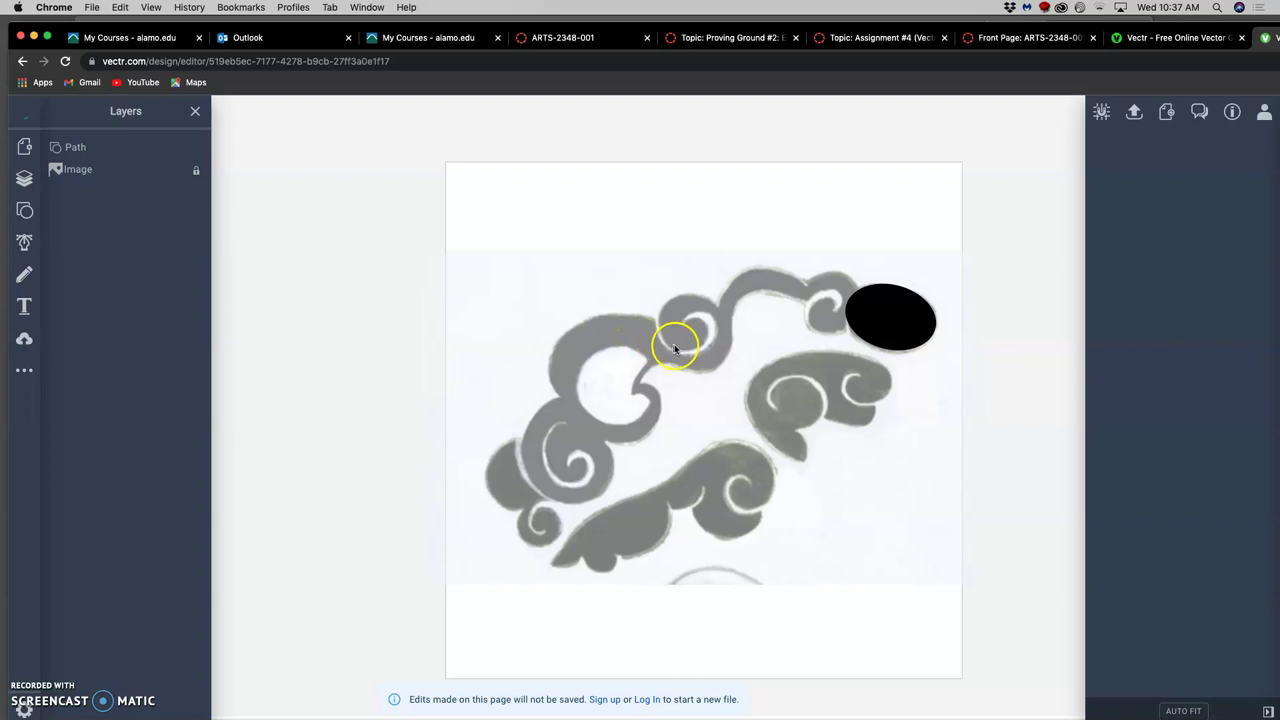
pyautogui.moveTo(663, 391)
pyautogui.mouseDown()
pyautogui.moveTo(729, 420)
pyautogui.moveTo(686, 410)
pyautogui.moveTo(675, 389)
pyautogui.mouseUp()
pyautogui.click(697, 427)
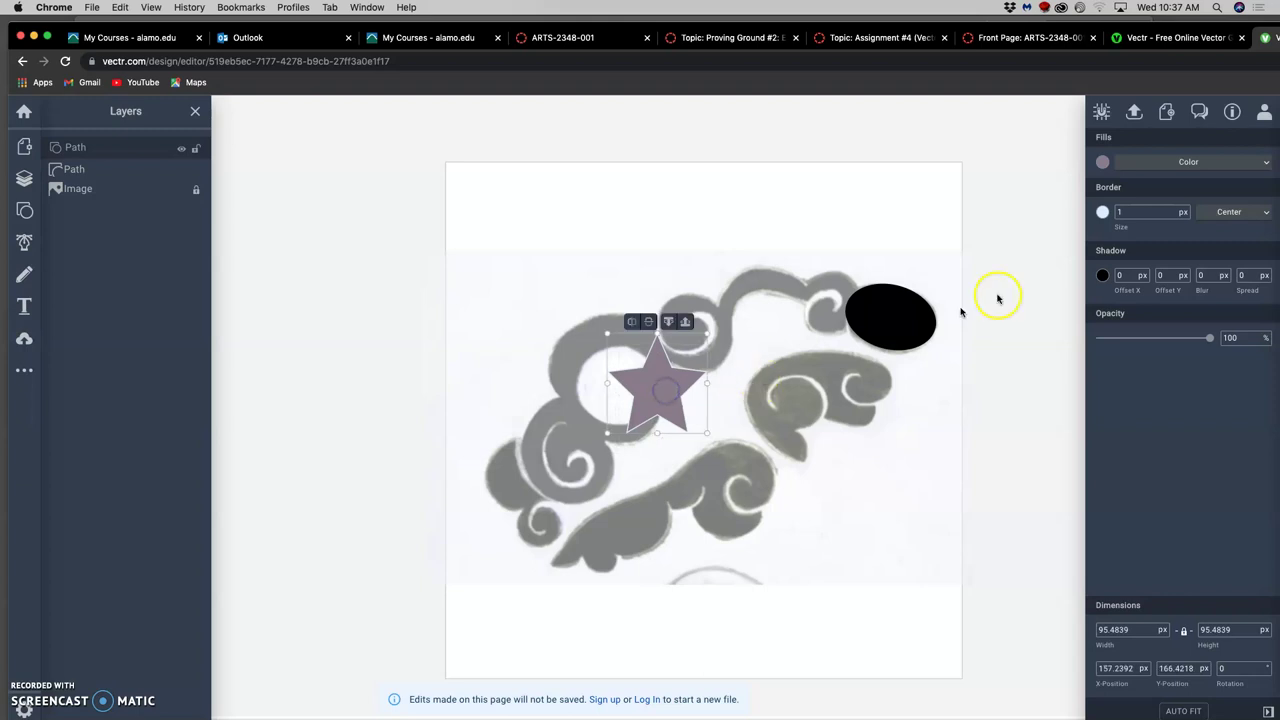
pyautogui.click(1183, 216)
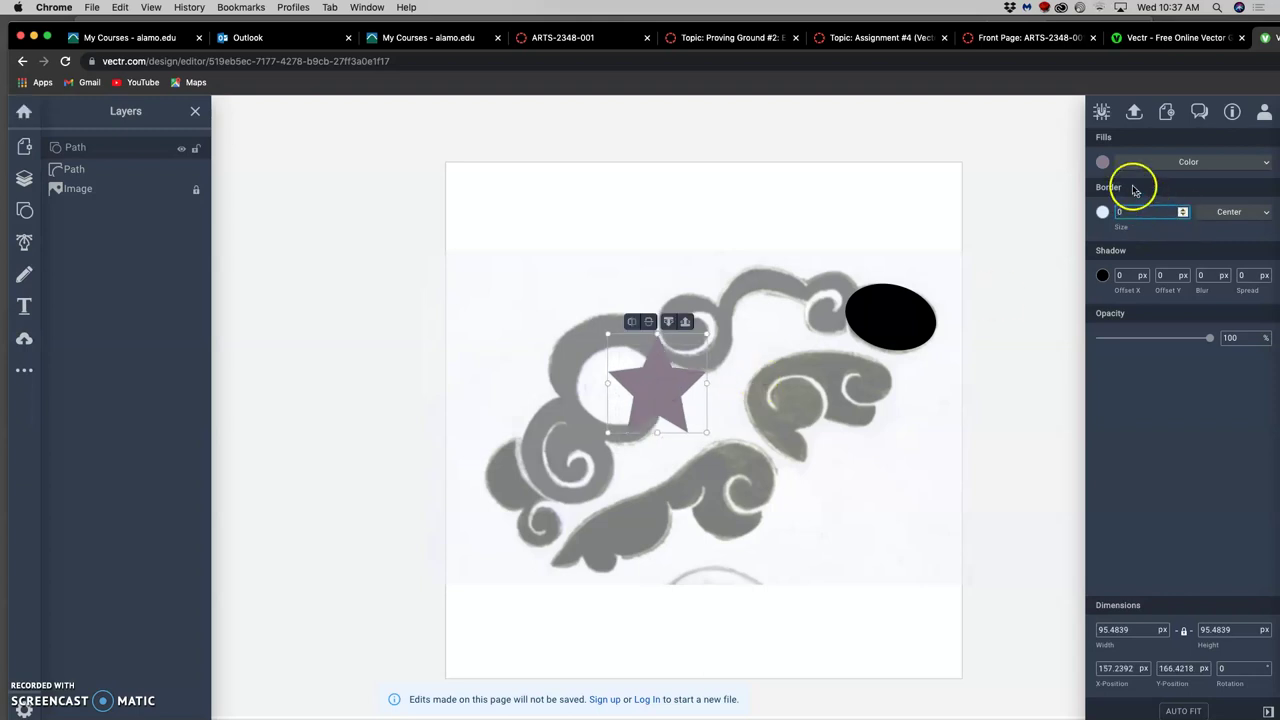
pyautogui.click(1104, 163)
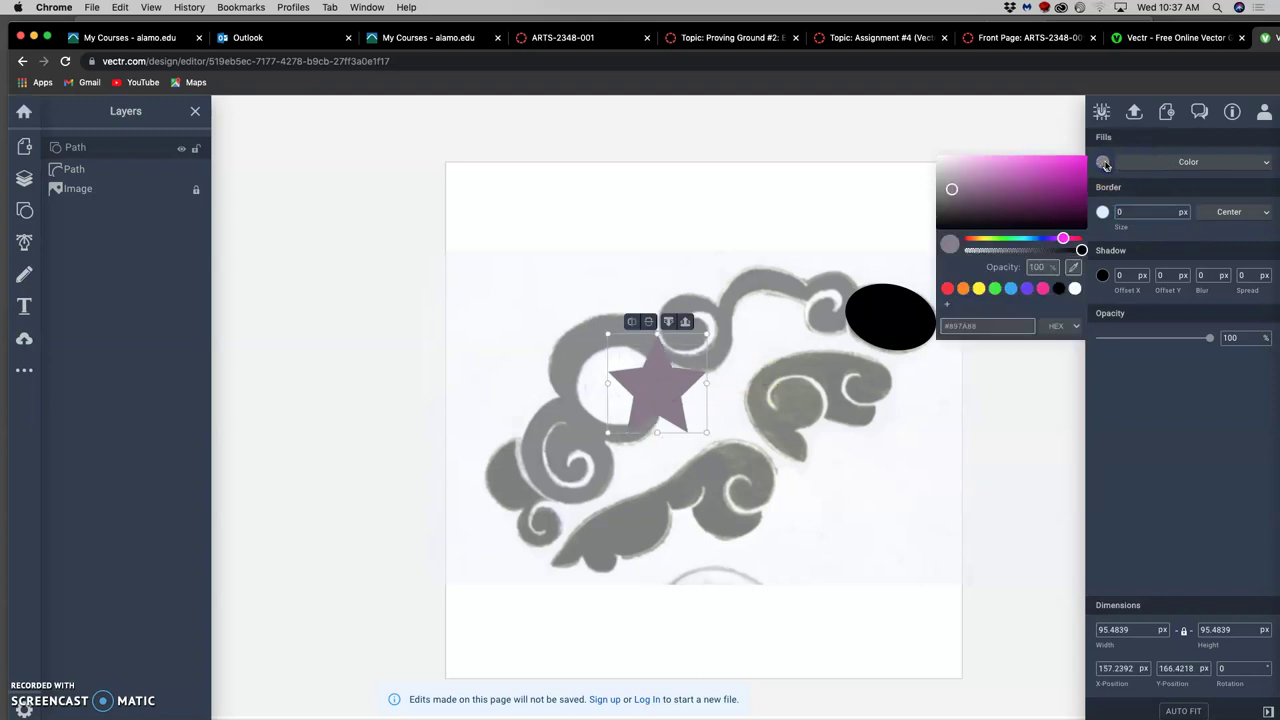
pyautogui.click(1059, 289)
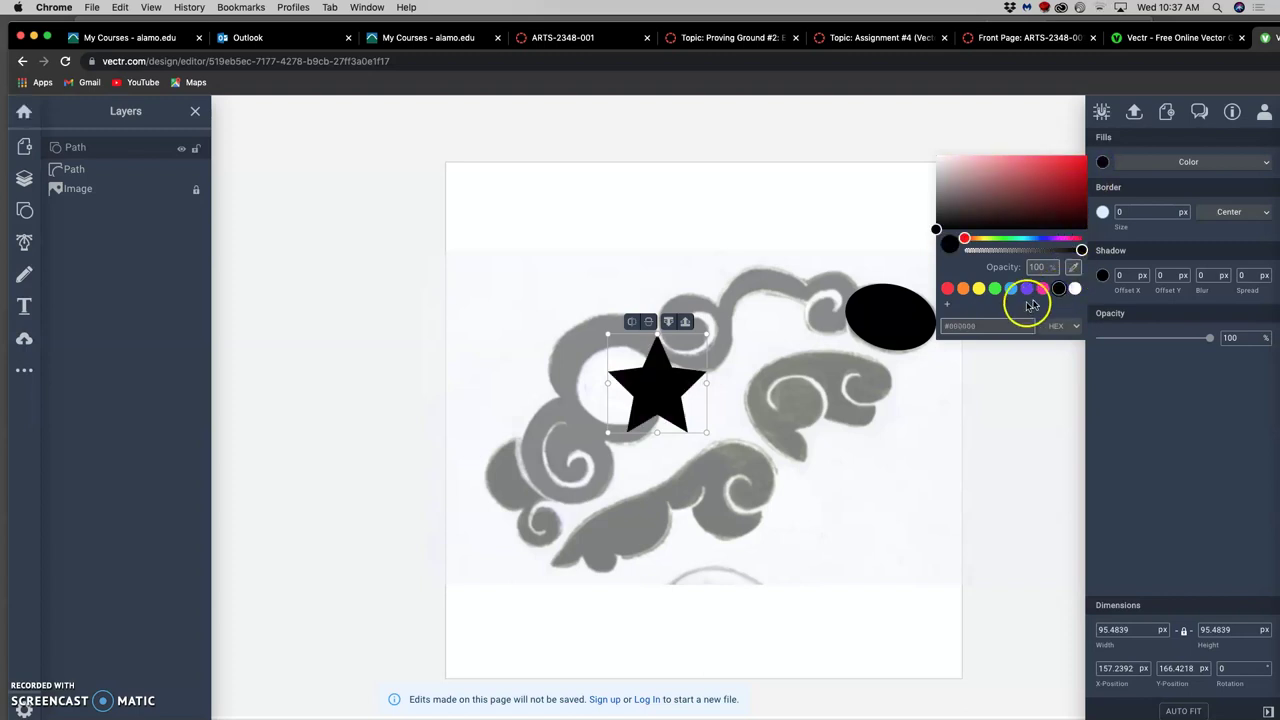